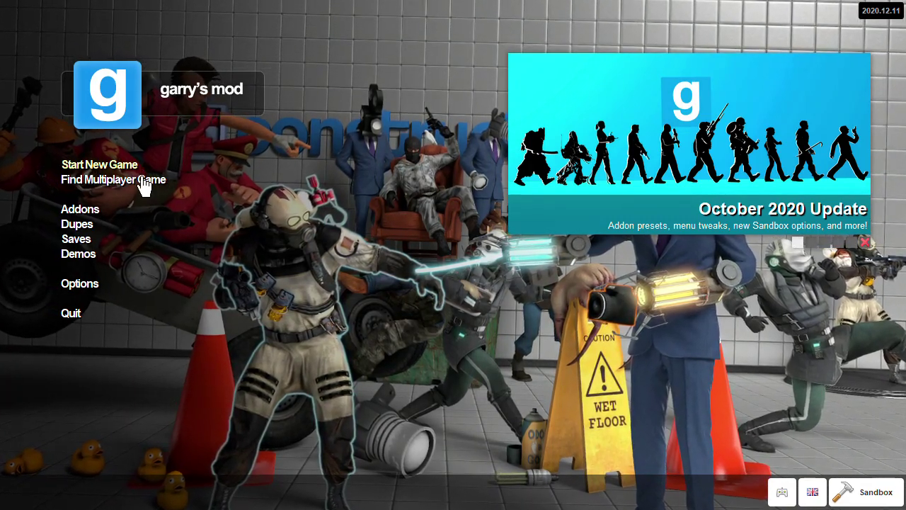
Step: Launch gm_construct in single-player mode from Start New Game
{"action": "left_click", "coordinate": [113, 166]}
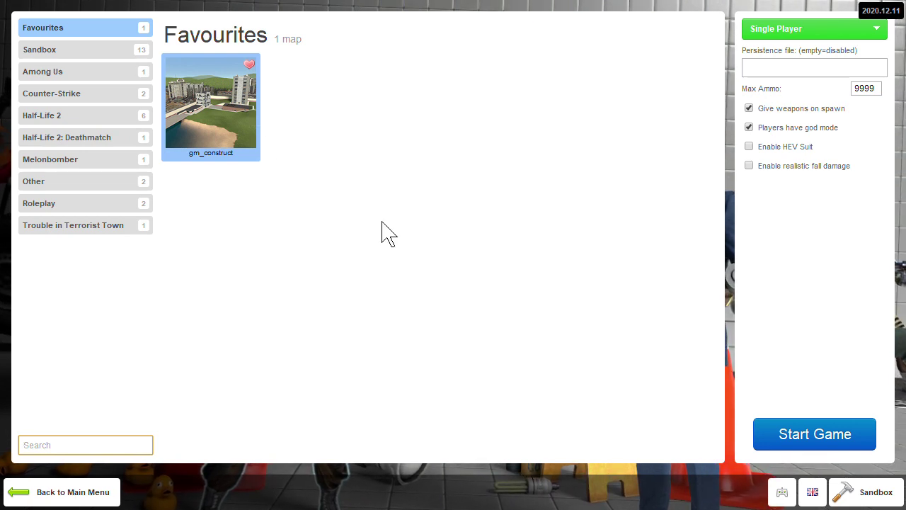
{"action": "left_click", "coordinate": [866, 437]}
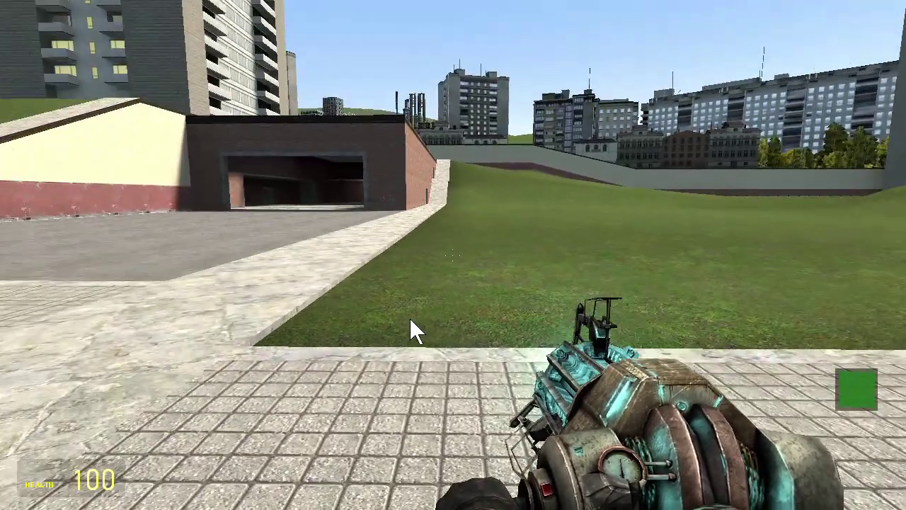
Step: Spawn the Team Fortress 2 Become Scout entity from the Entities menu
{"action": "key", "text": "q"}
{"action": "left_click", "coordinate": [143, 29]}
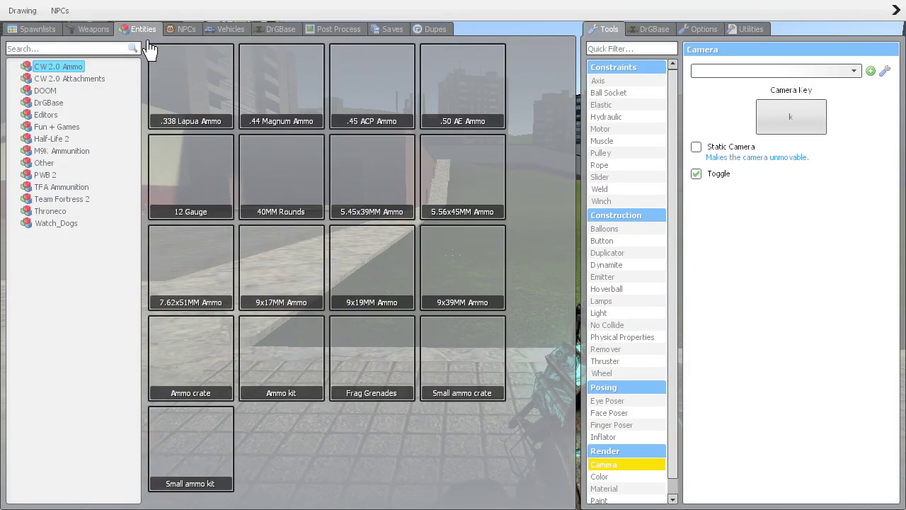
{"action": "left_click", "coordinate": [51, 211]}
{"action": "left_click", "coordinate": [61, 199]}
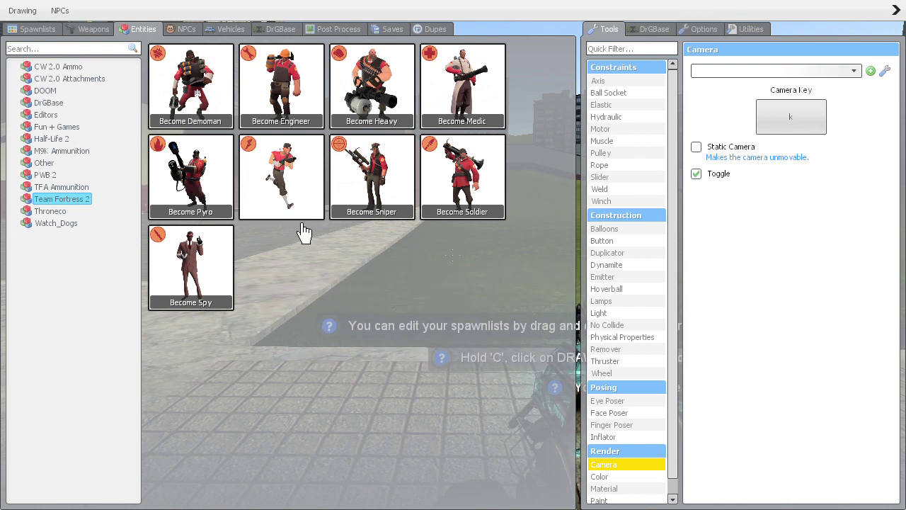
{"action": "key", "text": "q"}
{"action": "key", "text": "q"}
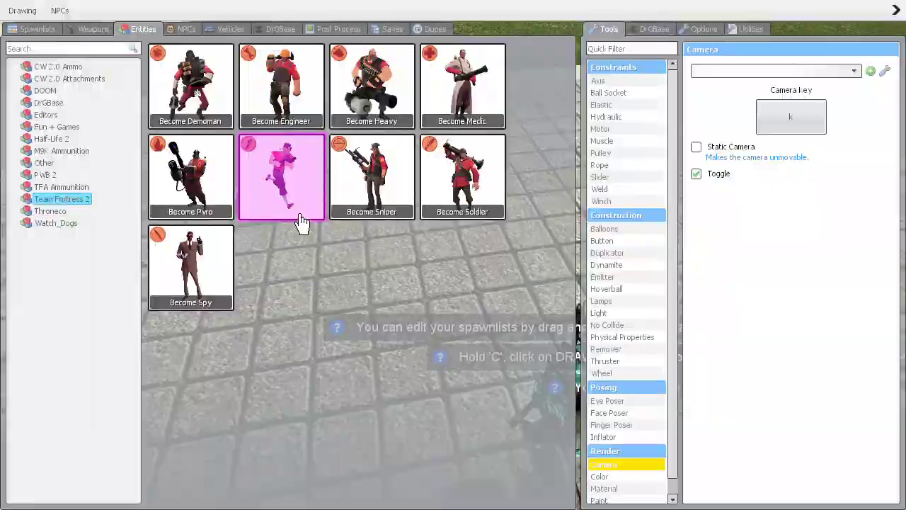
{"action": "left_click", "coordinate": [302, 212]}
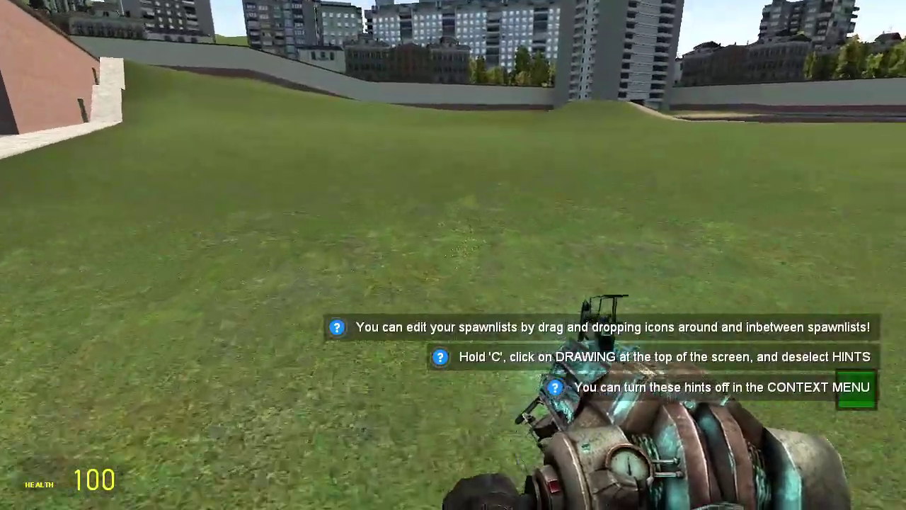
Step: Spawn a class-change supply crate and use it to become the Scout
{"action": "key", "text": "3"}
{"action": "left_click", "coordinate": [453, 255]}
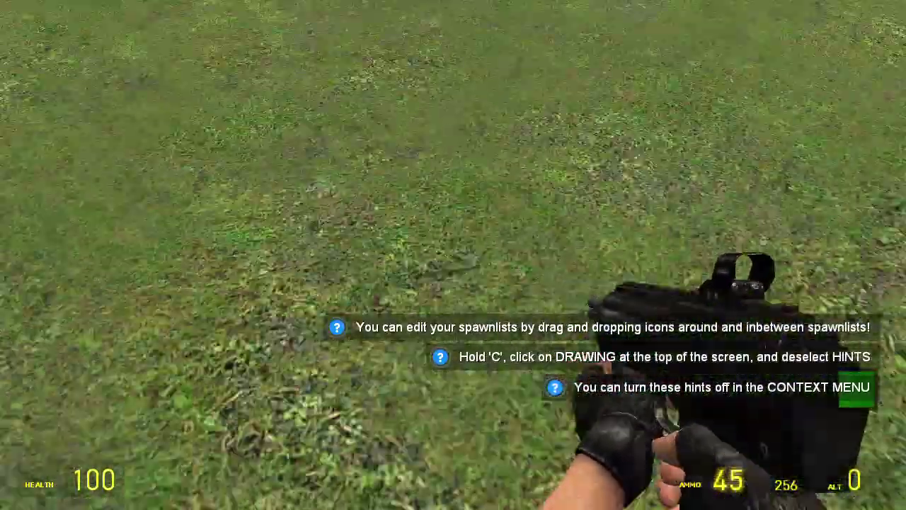
{"action": "key", "text": "q"}
{"action": "left_click", "coordinate": [283, 177]}
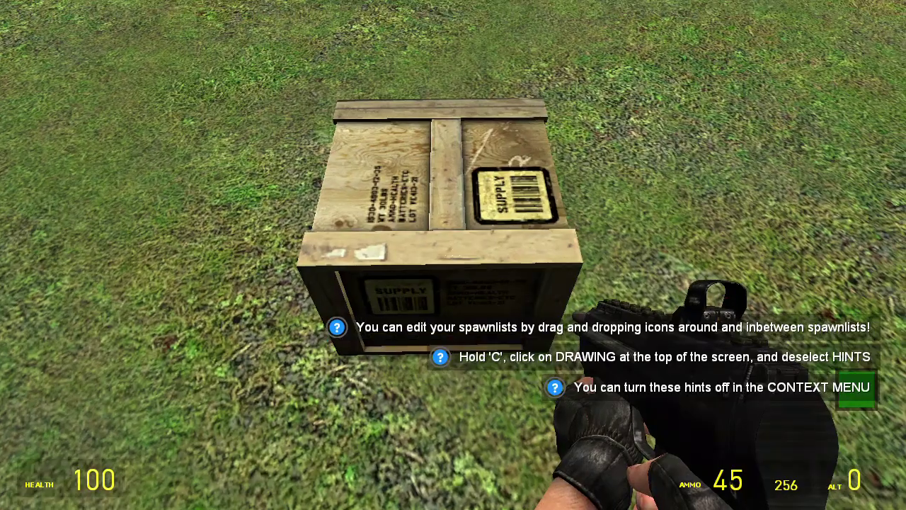
{"action": "key", "text": "e"}
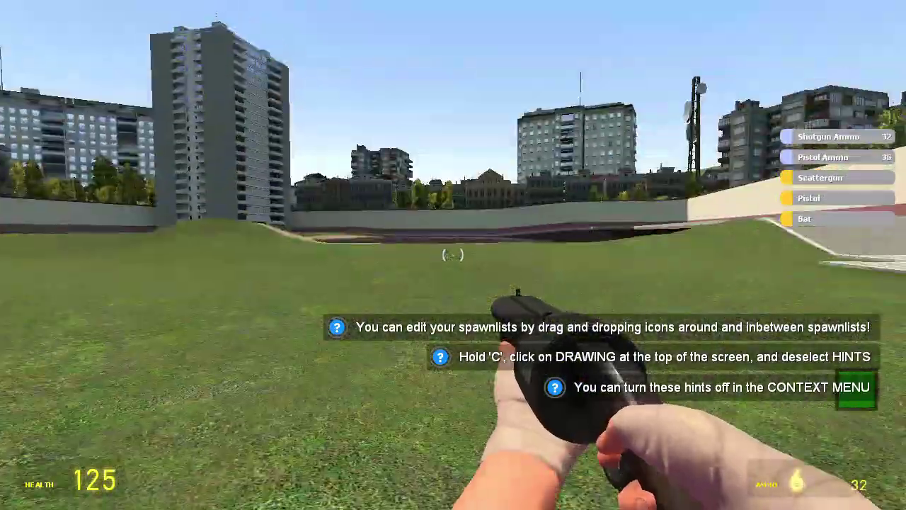
{"action": "key", "text": "q"}
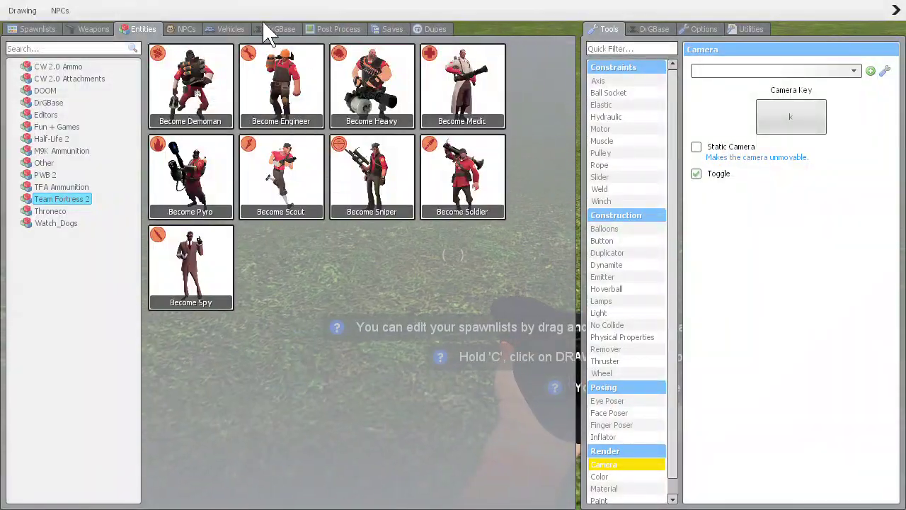
Step: Spawn a rebel from NPCs > Humans + Resistance and recruit it into the squad
{"action": "left_click", "coordinate": [182, 29]}
{"action": "left_click", "coordinate": [49, 79]}
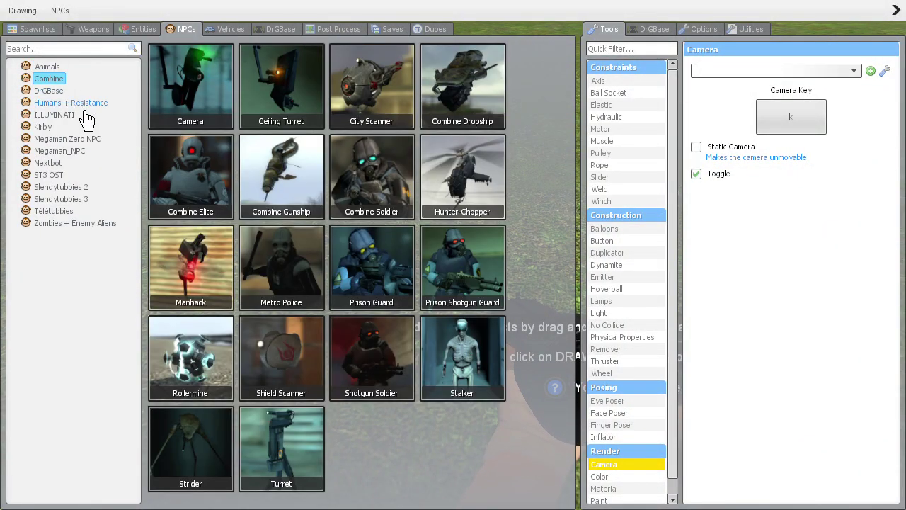
{"action": "left_click", "coordinate": [71, 103]}
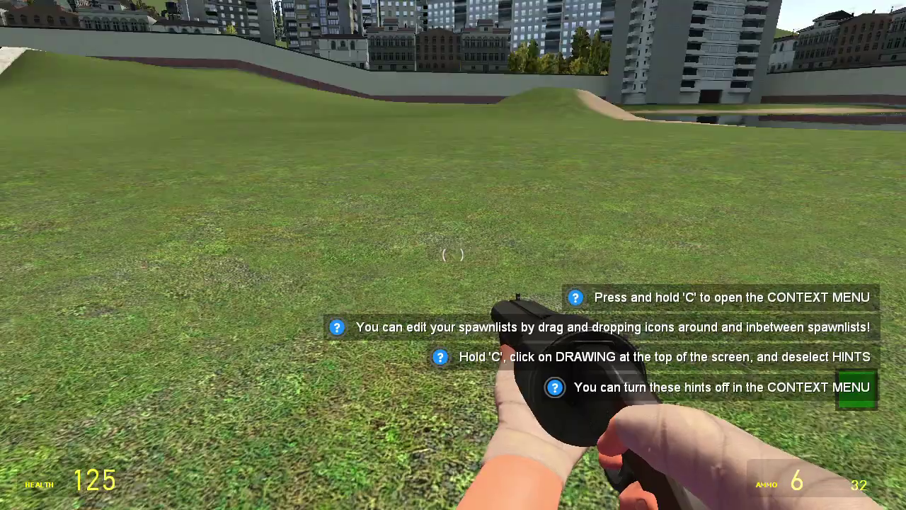
{"action": "key", "text": "q"}
{"action": "left_click", "coordinate": [227, 306]}
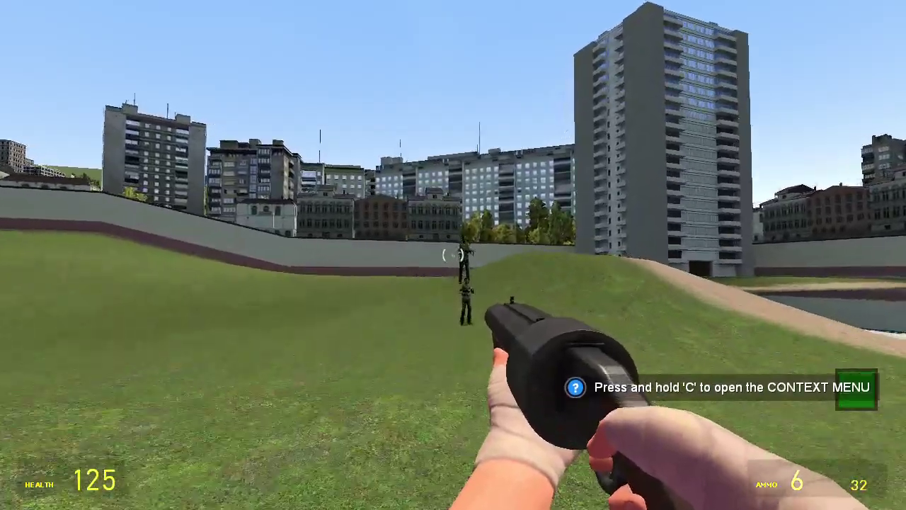
{"action": "key", "text": "w"}
{"action": "key", "text": "e"}
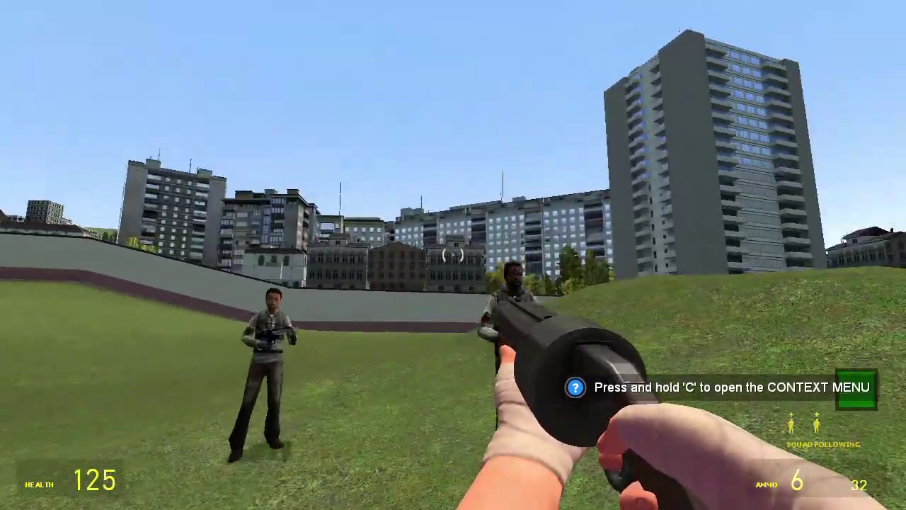
Step: Spawn three more Medics and turn to face them
{"action": "key", "text": "q"}
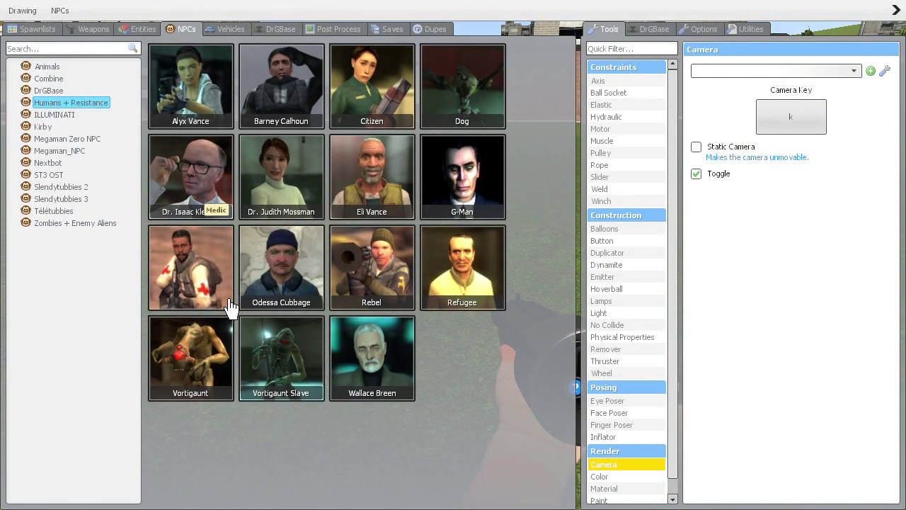
{"action": "left_click", "coordinate": [232, 304]}
{"action": "key", "text": "q"}
{"action": "left_click", "coordinate": [231, 305]}
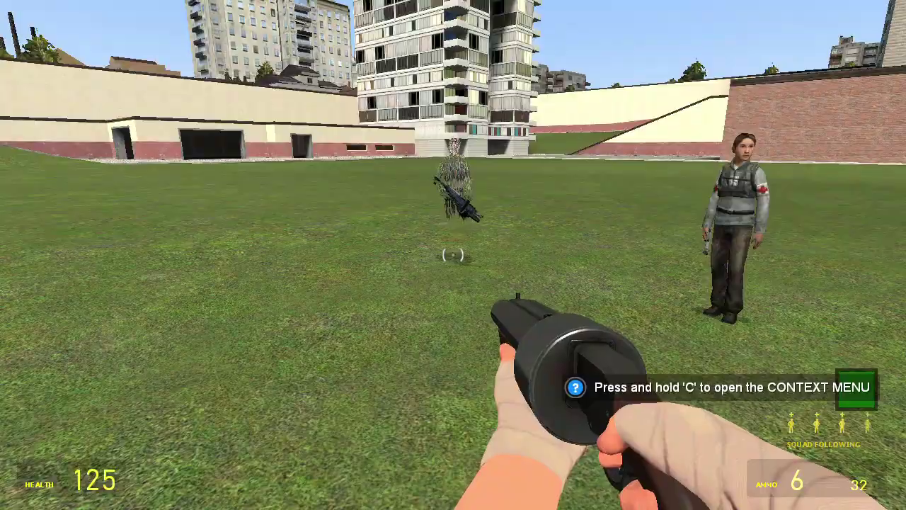
{"action": "key", "text": "q"}
{"action": "left_click", "coordinate": [190, 268]}
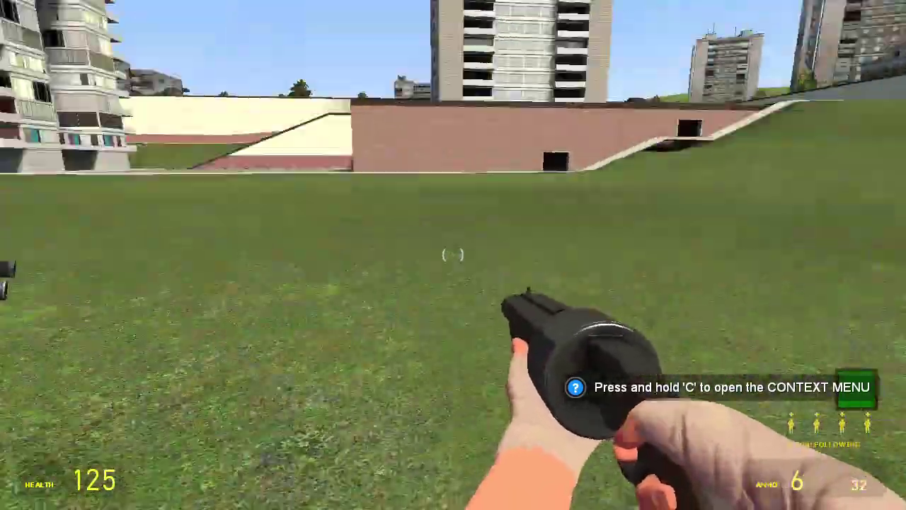
{"action": "left_click_drag", "start_coordinate": [453, 255], "coordinate": [284, 255]}
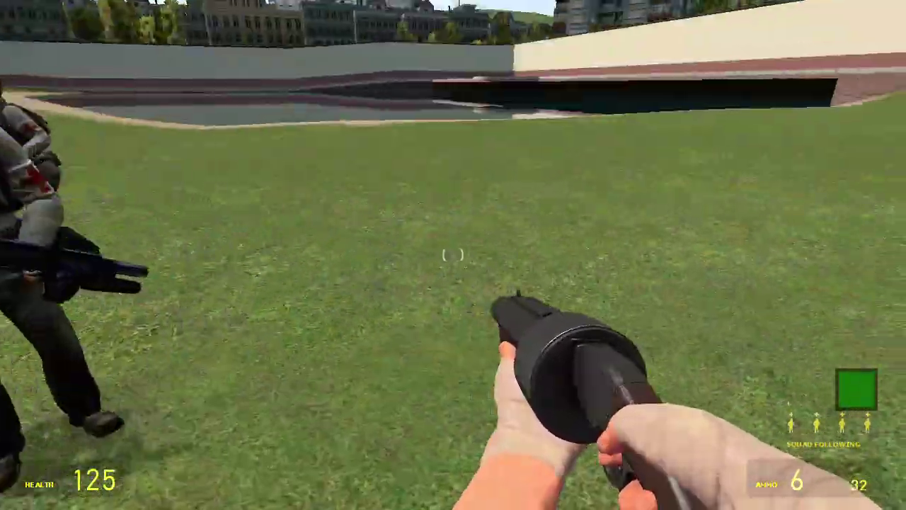
Step: Spawn three Medics at the crosshair after facing the squad
{"action": "key", "text": "q"}
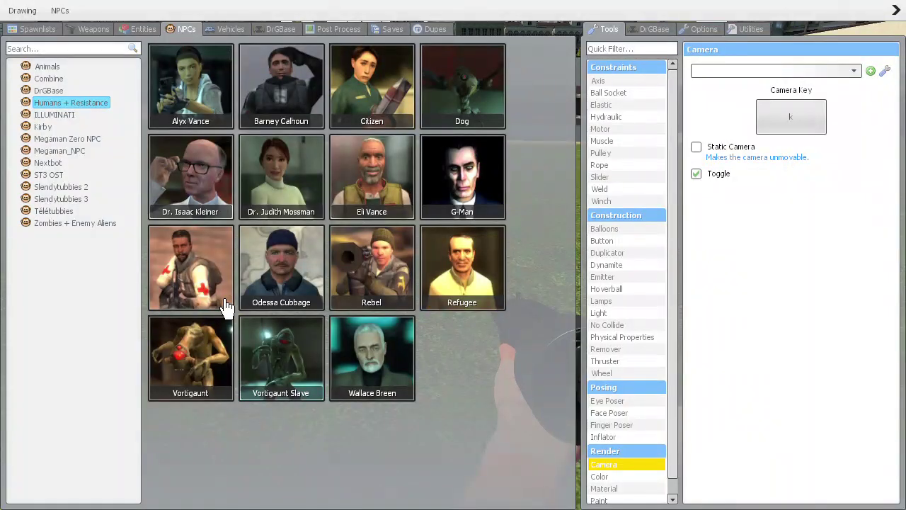
{"action": "key", "text": "q"}
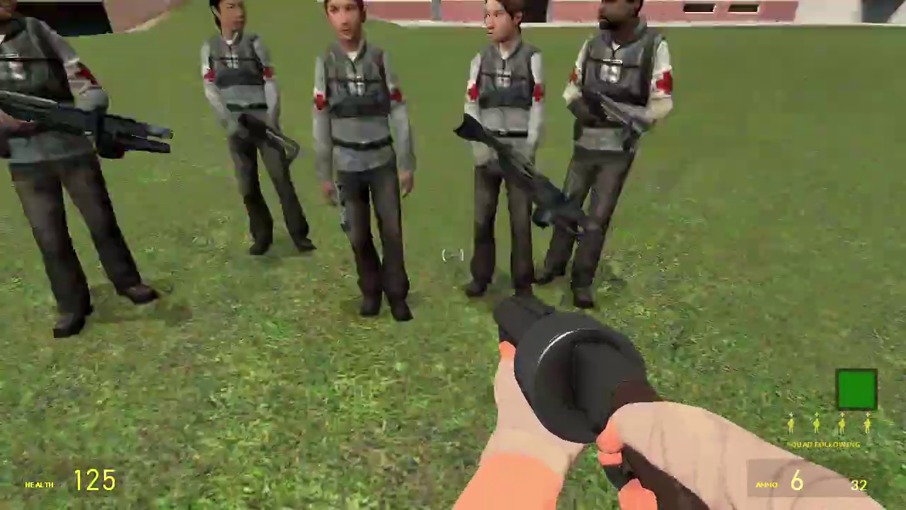
{"action": "key", "text": "q"}
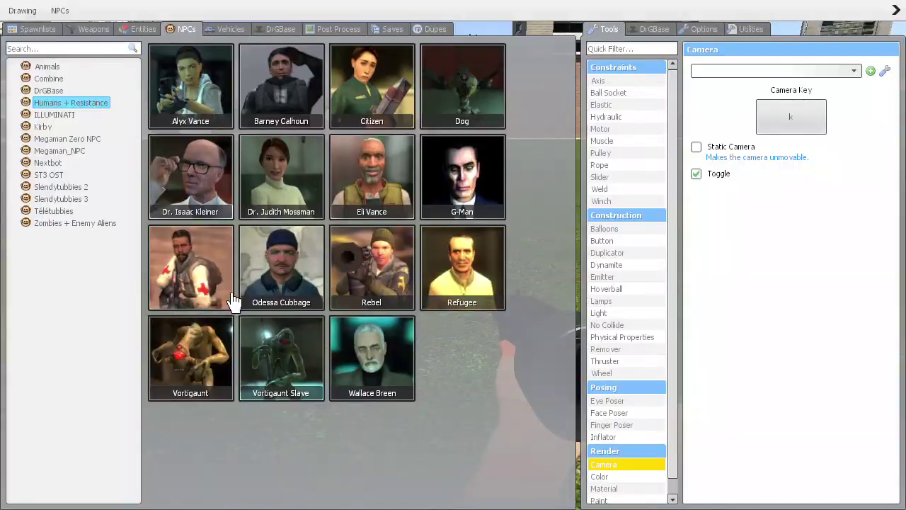
{"action": "left_click", "coordinate": [222, 279]}
{"action": "key", "text": "q"}
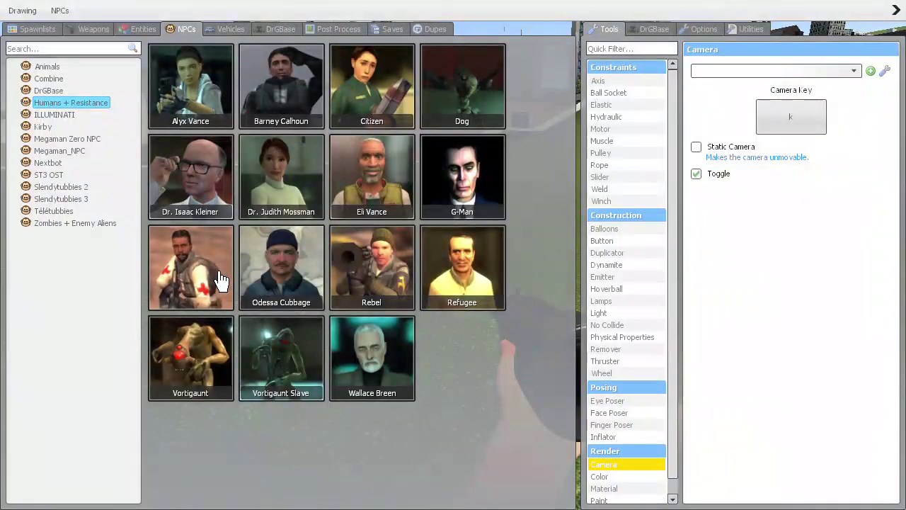
{"action": "left_click", "coordinate": [221, 278]}
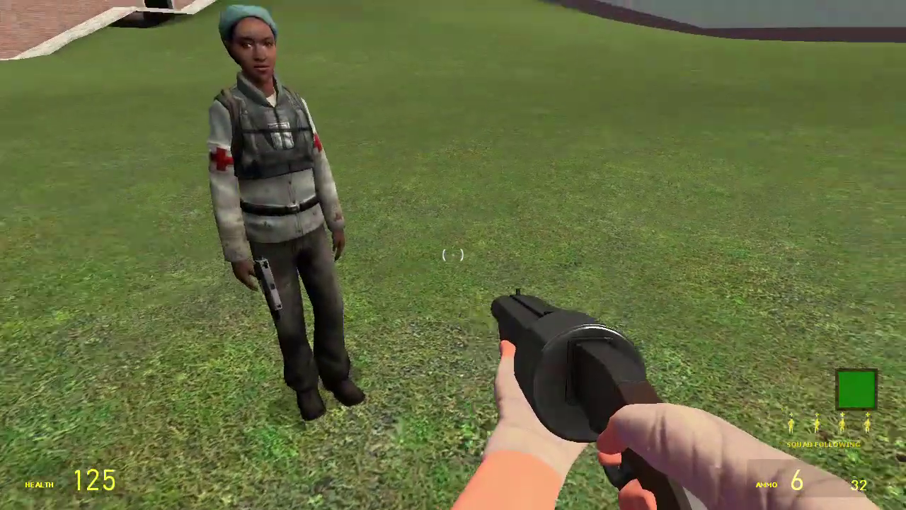
{"action": "key", "text": "q"}
{"action": "left_click", "coordinate": [453, 255]}
Step: Spawn three more Medics around the player
{"action": "key", "text": "q"}
{"action": "left_click", "coordinate": [283, 263]}
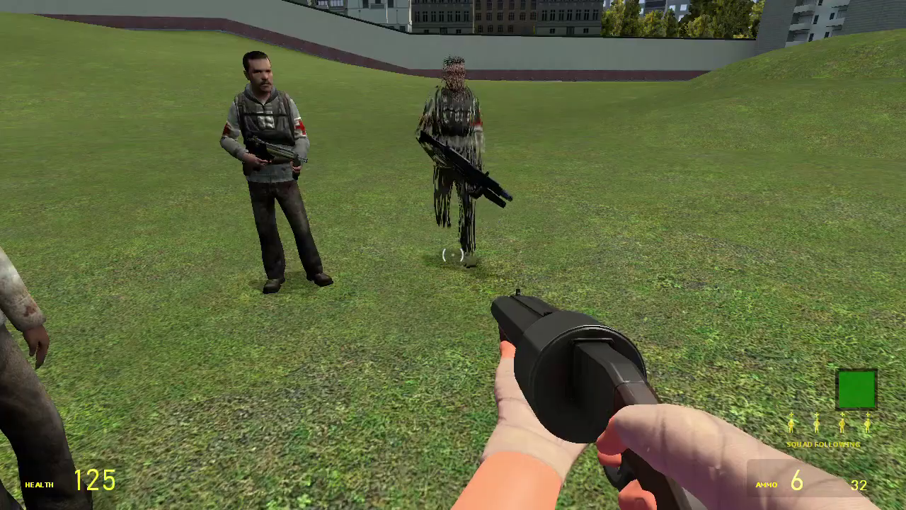
{"action": "key", "text": "q"}
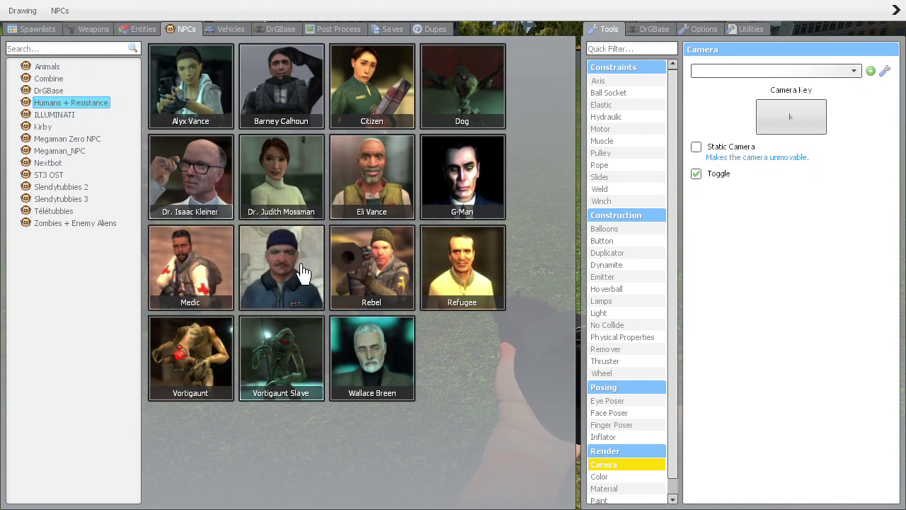
{"action": "left_click", "coordinate": [204, 285]}
{"action": "key", "text": "q"}
{"action": "key", "text": "q"}
{"action": "left_click", "coordinate": [205, 285]}
{"action": "key", "text": "q"}
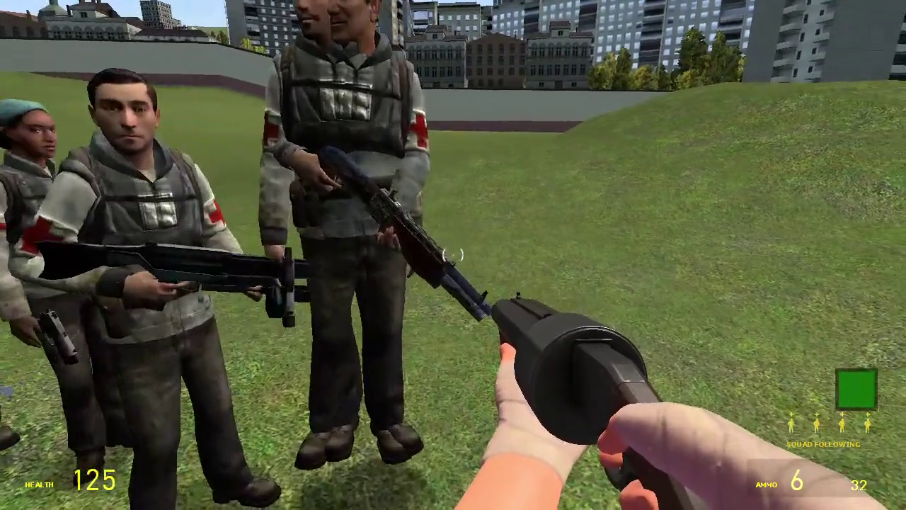
Step: Spawn four more Medics in front of the player
{"action": "key", "text": "q"}
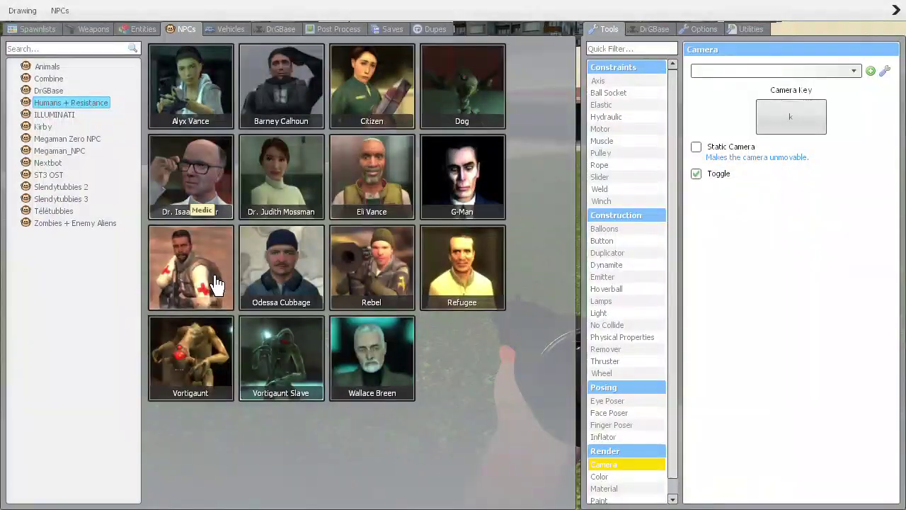
{"action": "left_click", "coordinate": [218, 283]}
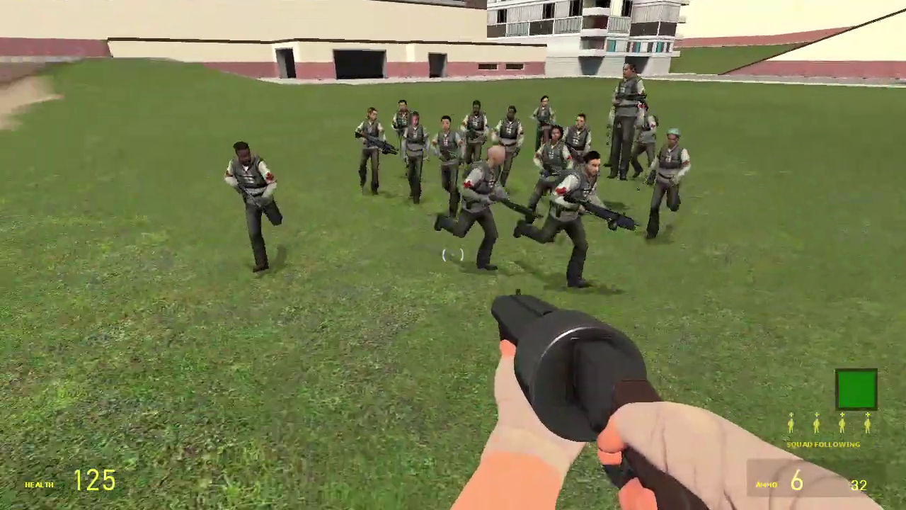
{"action": "key", "text": "q"}
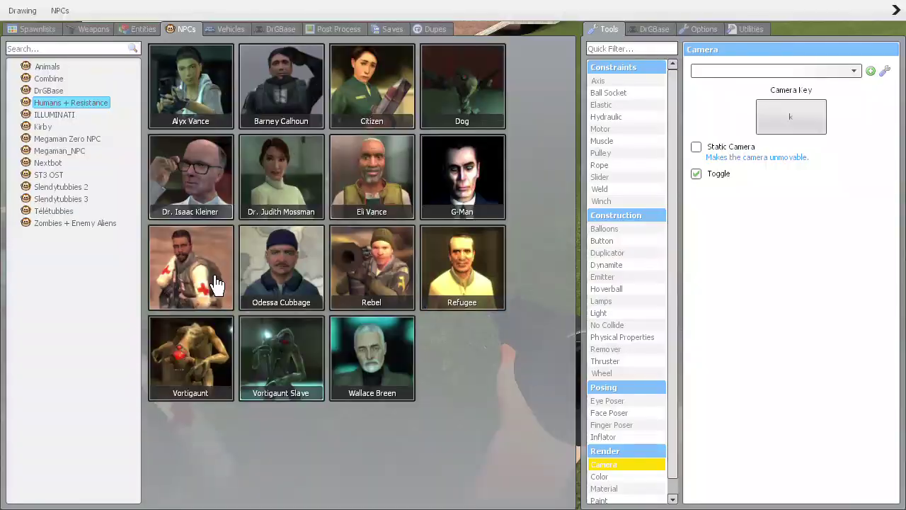
{"action": "left_click", "coordinate": [217, 284]}
{"action": "key", "text": "q"}
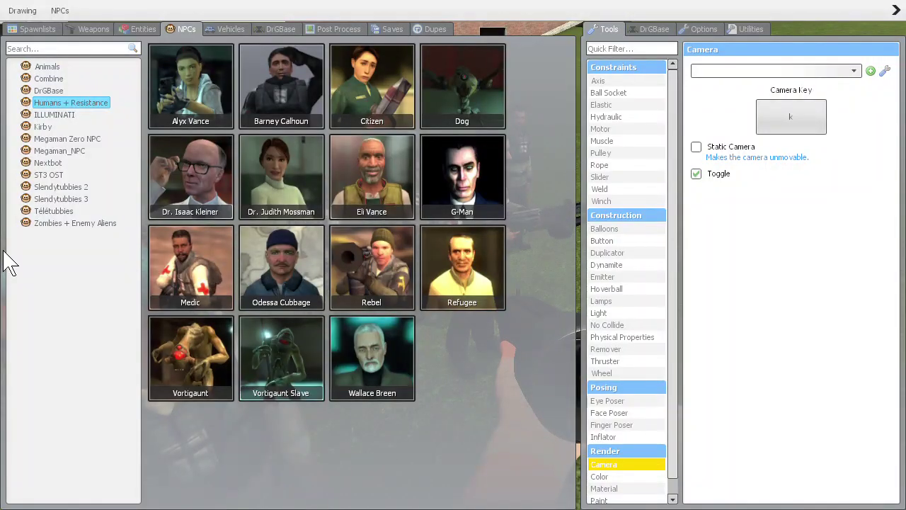
{"action": "left_click", "coordinate": [222, 298]}
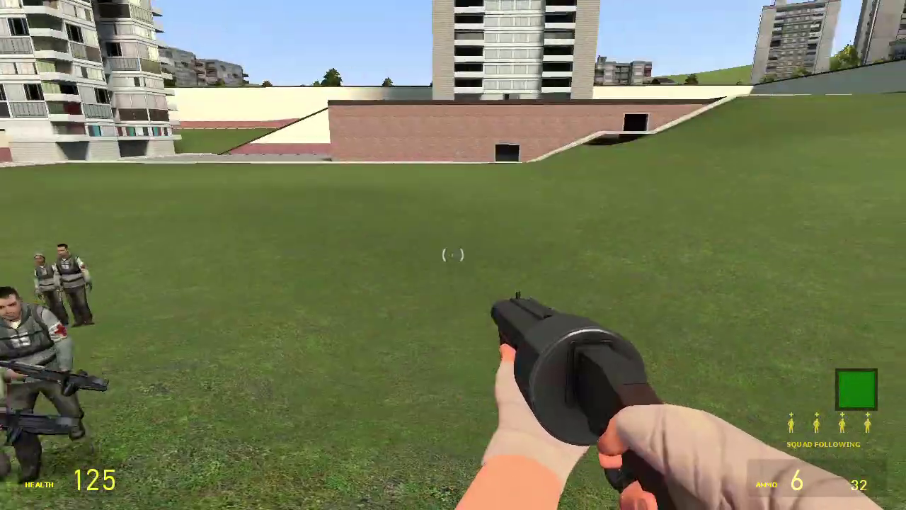
{"action": "key", "text": "q"}
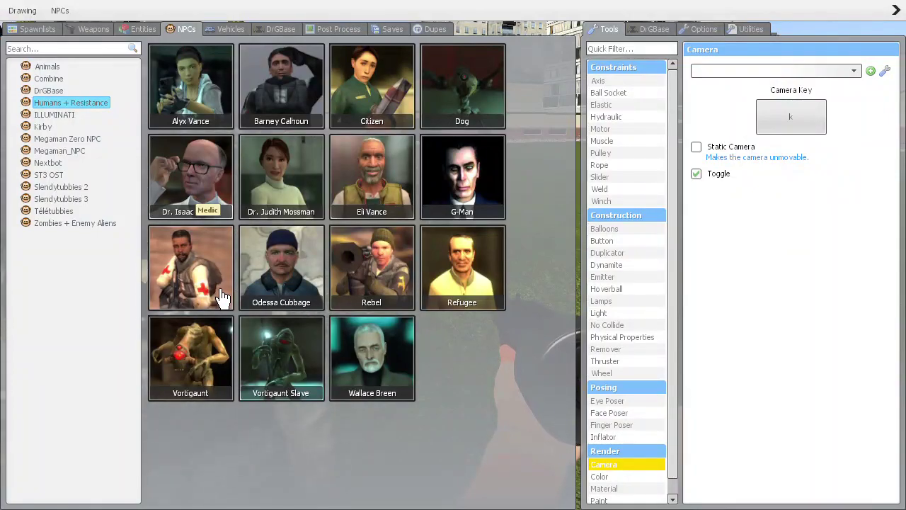
{"action": "left_click", "coordinate": [222, 295]}
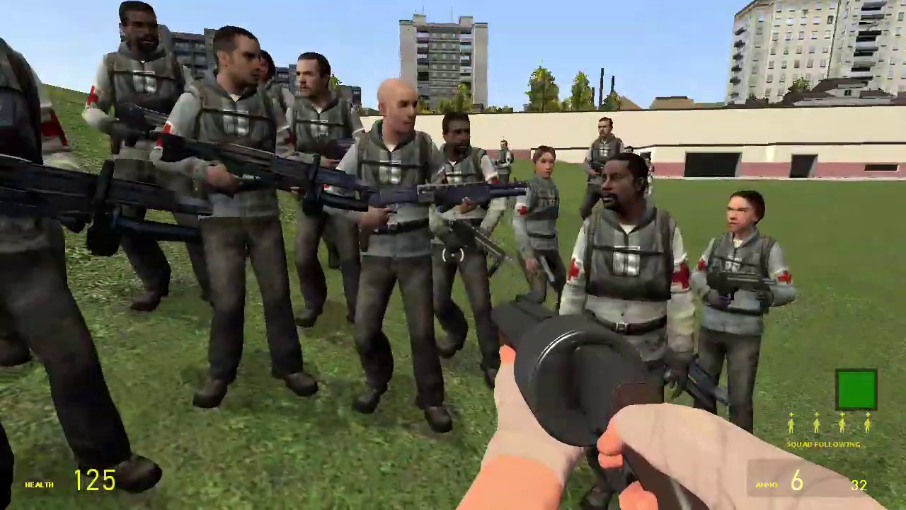
Step: Spawn a rebel and a citizen in a blue jacket
{"action": "key", "text": "q"}
{"action": "left_click", "coordinate": [223, 294]}
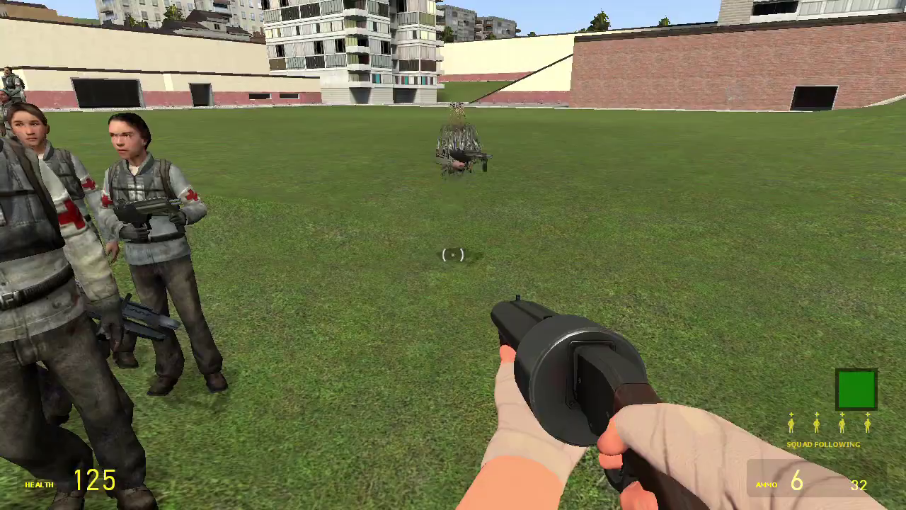
{"action": "key", "text": "q"}
{"action": "left_click", "coordinate": [253, 291]}
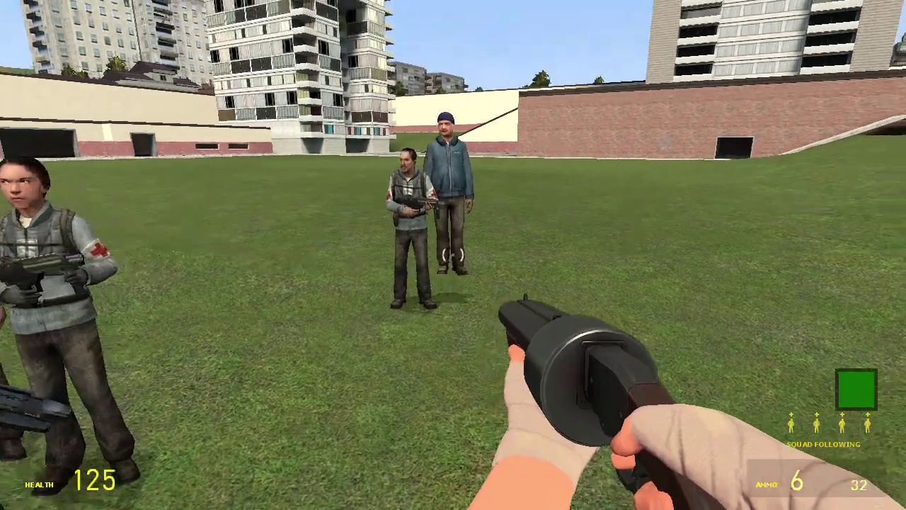
Step: Spawn four more Medics at the crosshair
{"action": "key", "text": "q"}
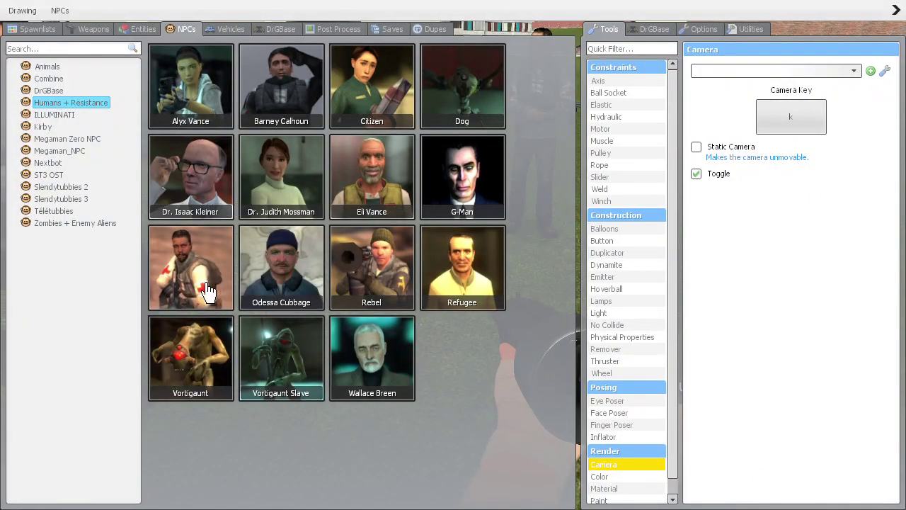
{"action": "left_click", "coordinate": [208, 289]}
{"action": "key", "text": "q"}
{"action": "left_click", "coordinate": [207, 289]}
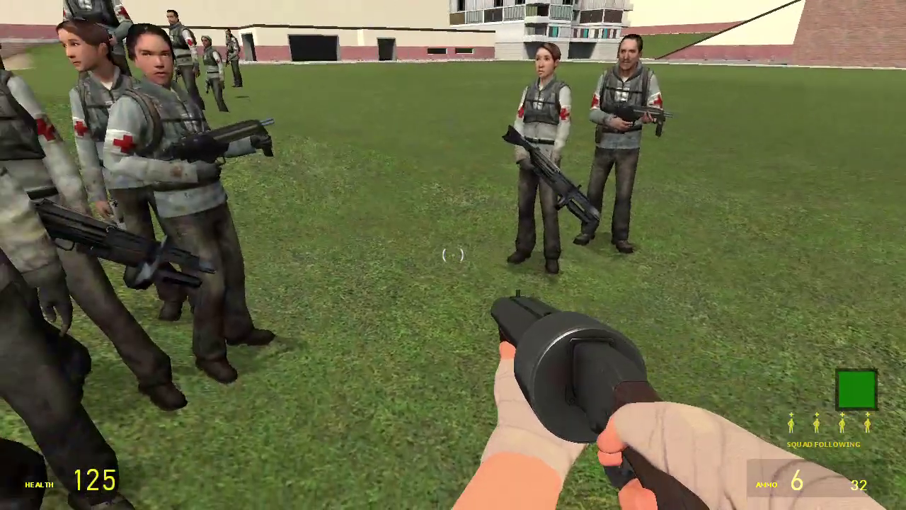
{"action": "key", "text": "q"}
{"action": "left_click", "coordinate": [207, 289]}
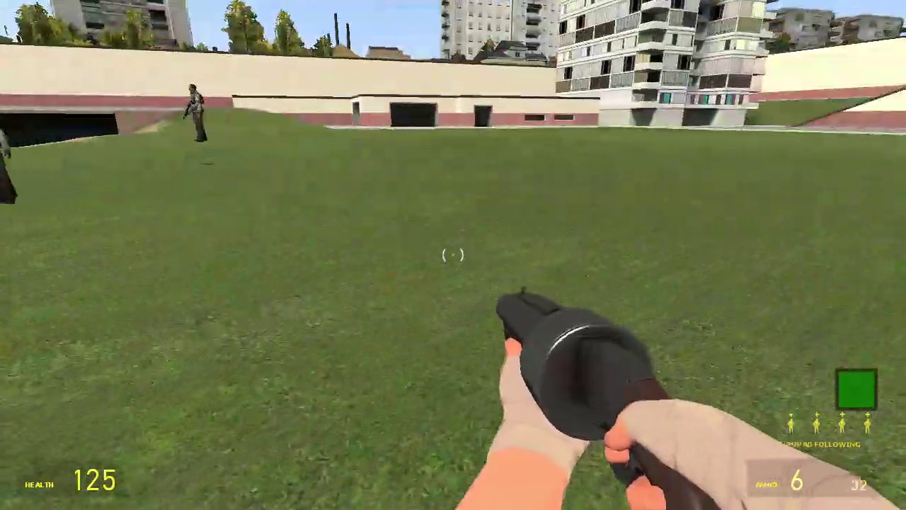
{"action": "key", "text": "q"}
{"action": "key", "text": "q"}
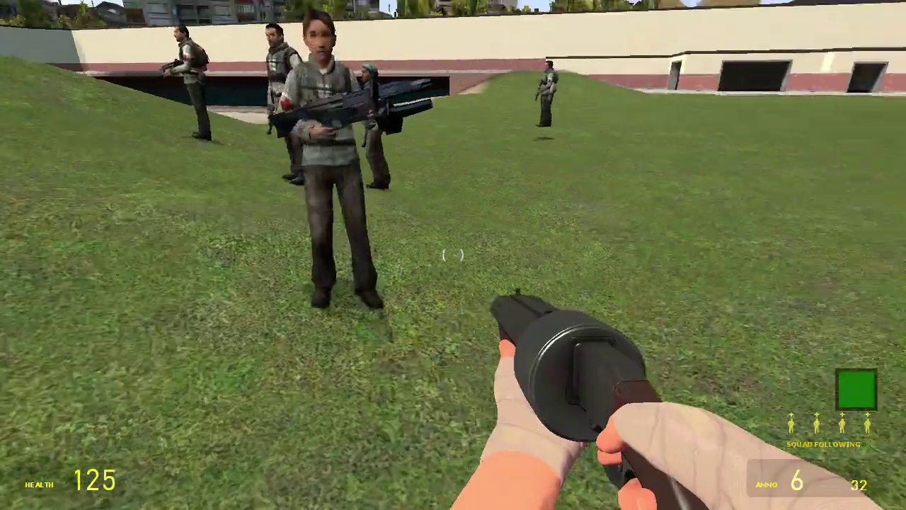
{"action": "key", "text": "q"}
{"action": "left_click", "coordinate": [234, 248]}
{"action": "key", "text": "q"}
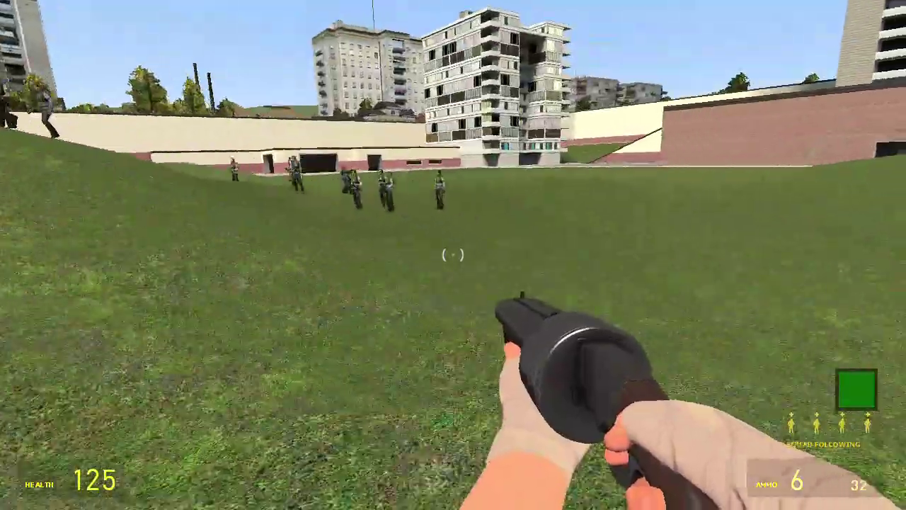
Step: Spawn two more Medics, checking on the squad between spawns
{"action": "key", "text": "q"}
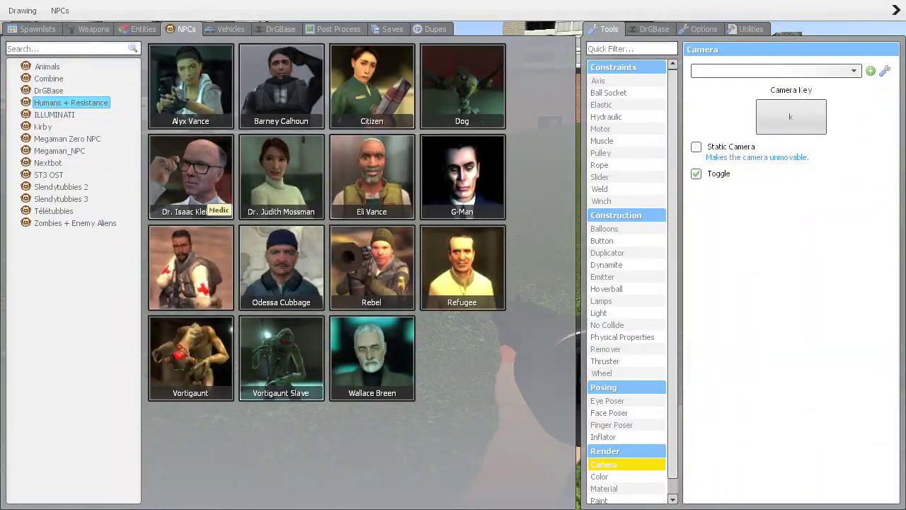
{"action": "key", "text": "q"}
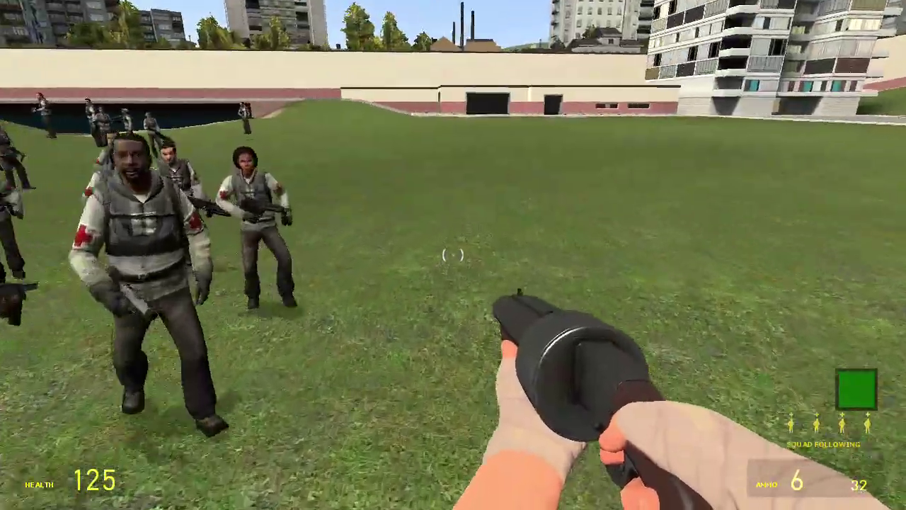
{"action": "key", "text": "q"}
{"action": "left_click", "coordinate": [235, 278]}
{"action": "key", "text": "q"}
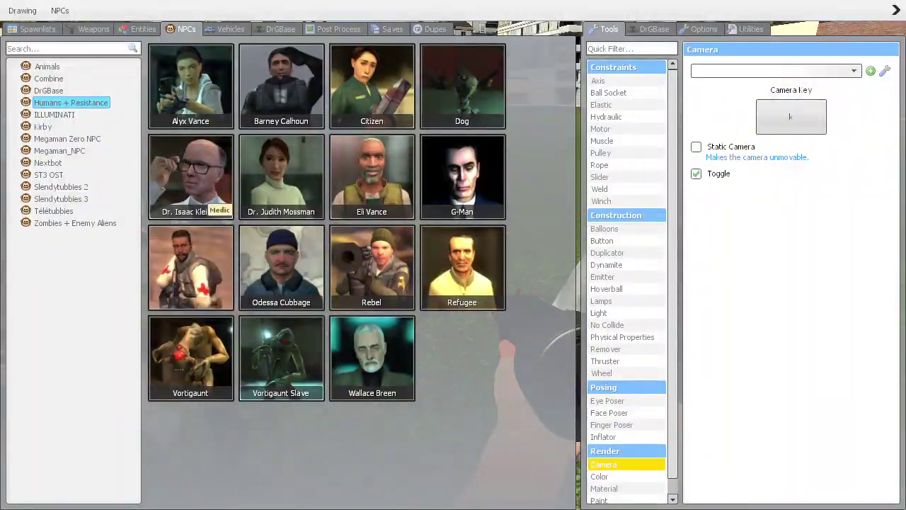
{"action": "key", "text": "q"}
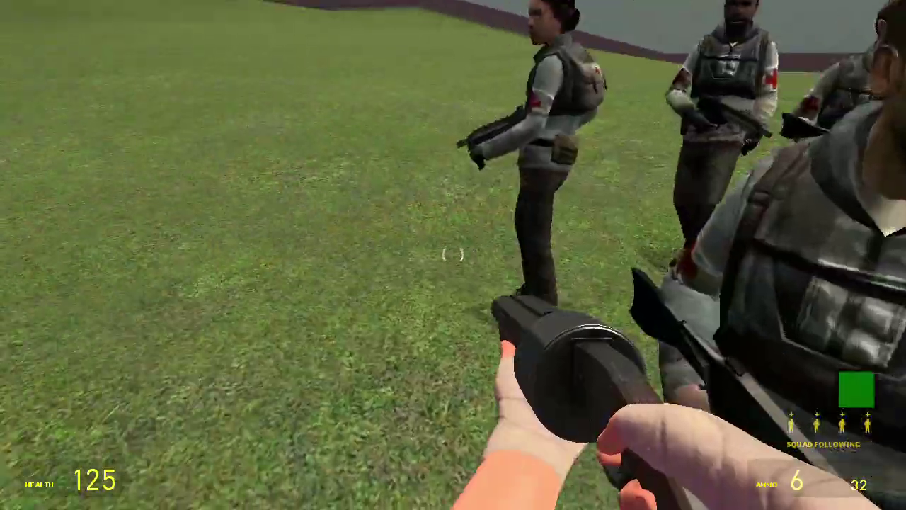
{"action": "key", "text": "q"}
{"action": "left_click", "coordinate": [240, 266]}
{"action": "key", "text": "q"}
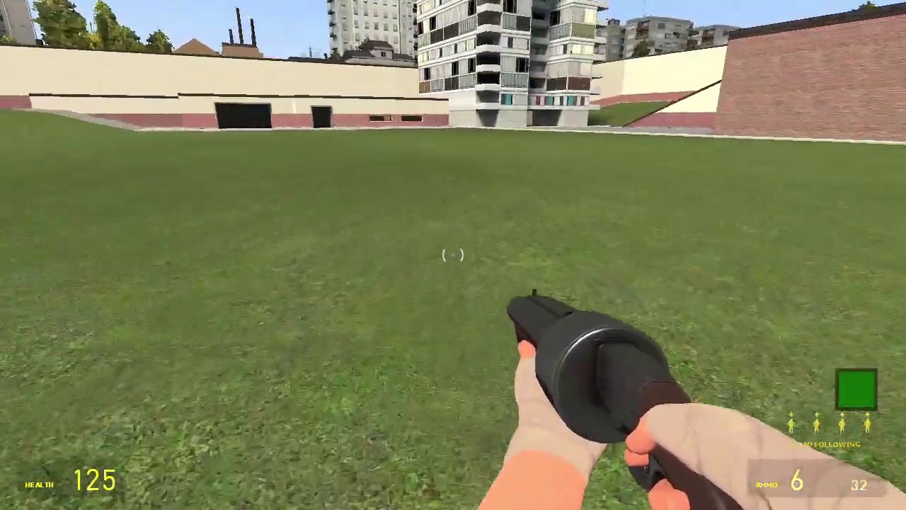
{"action": "key", "text": "q"}
{"action": "key", "text": "q"}
{"action": "key", "text": "q"}
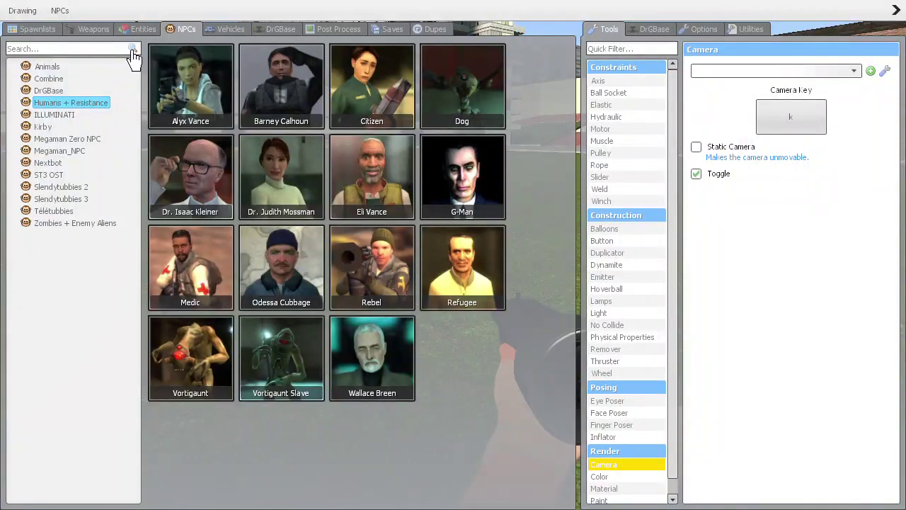
Step: Browse the Weapons and Entities lists in the spawn menu
{"action": "left_click", "coordinate": [93, 29]}
{"action": "left_click", "coordinate": [143, 29]}
{"action": "key", "text": "q"}
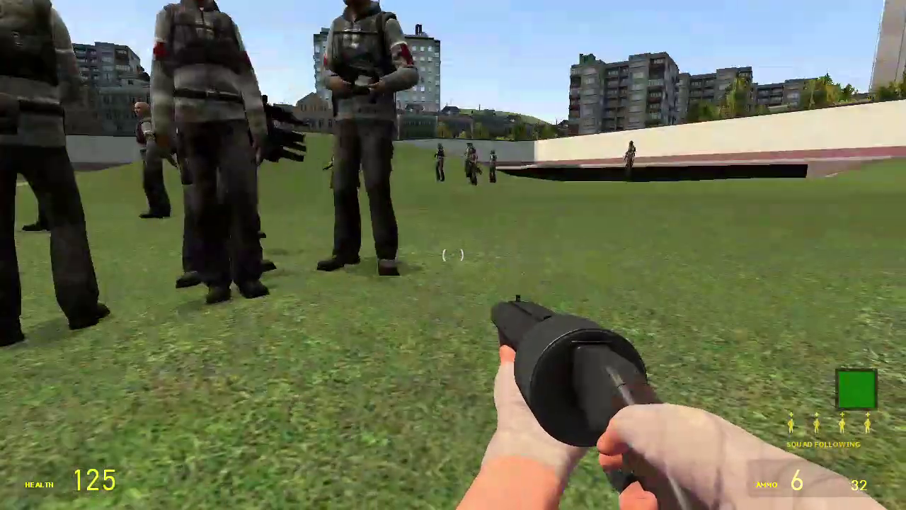
{"action": "key", "text": "q"}
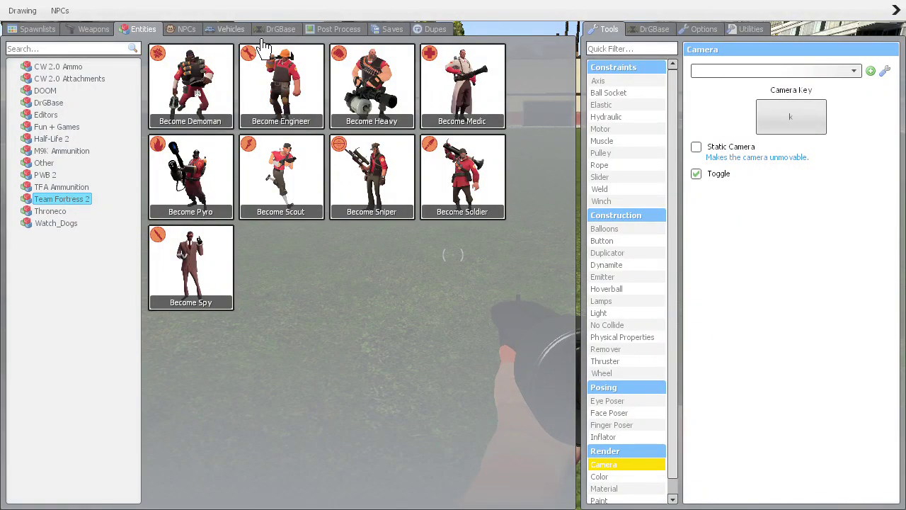
Step: Browse the Slendytubbies, ILLUMINATI and Combine NPC categories
{"action": "left_click", "coordinate": [187, 29]}
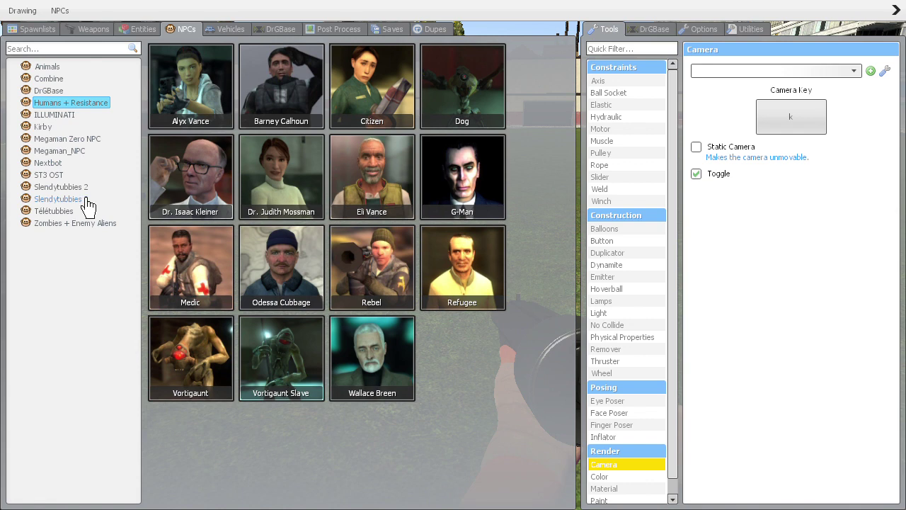
{"action": "left_click", "coordinate": [84, 199]}
{"action": "left_click", "coordinate": [74, 114]}
{"action": "left_click", "coordinate": [49, 78]}
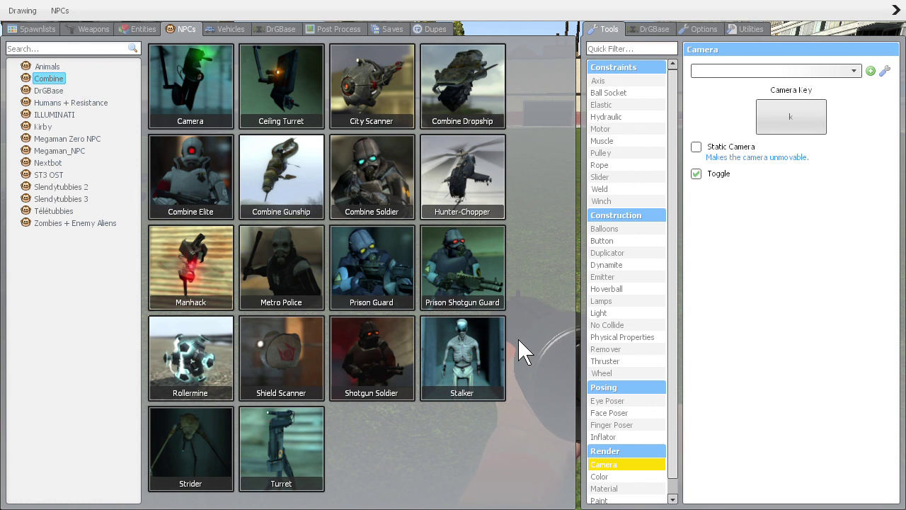
{"action": "key", "text": "q"}
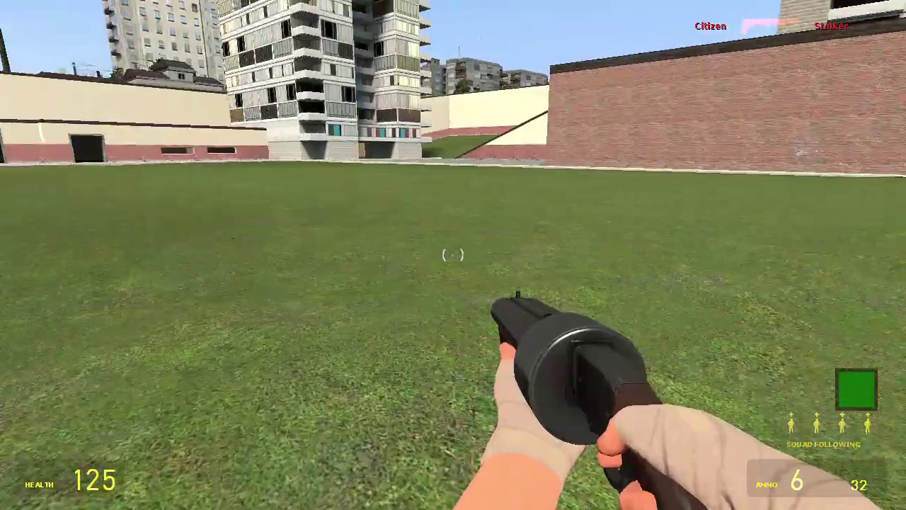
{"action": "key", "text": "q"}
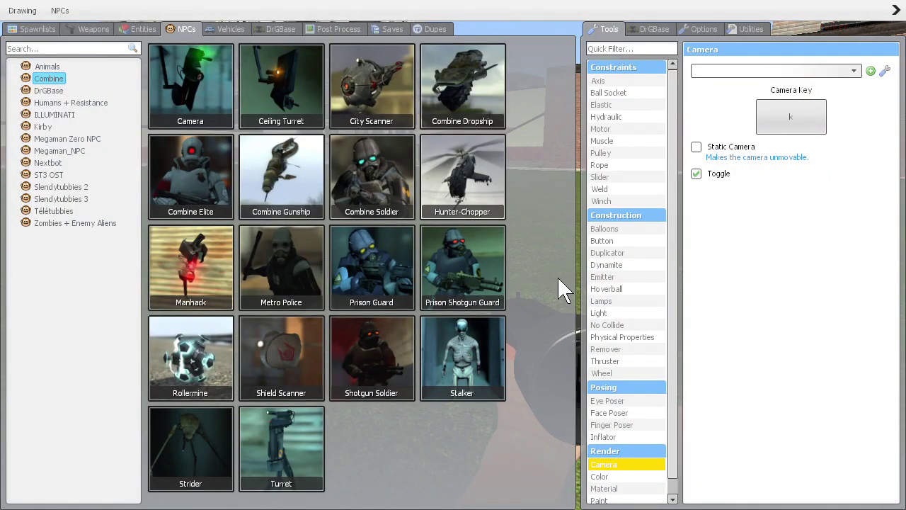
{"action": "key", "text": "q"}
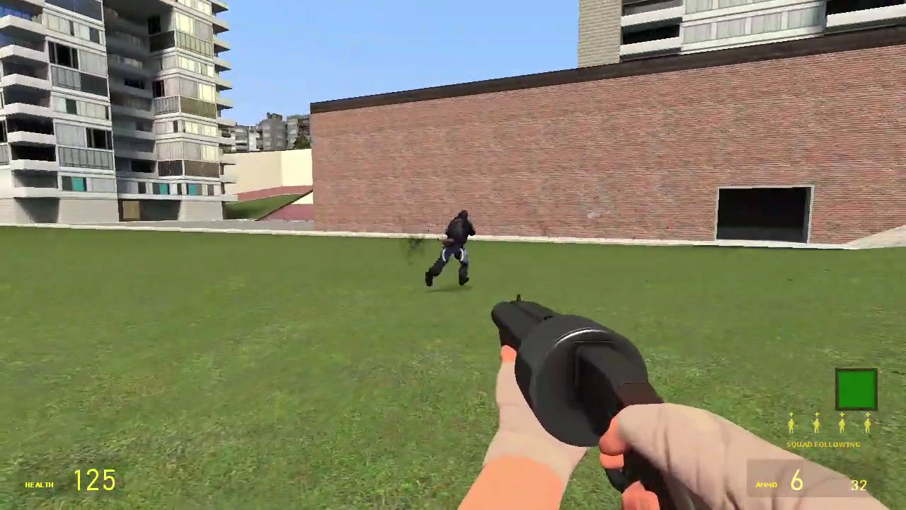
Step: Pick up and equip the dead soldier's pulse rifle, then open the developer console
{"action": "key", "text": "w"}
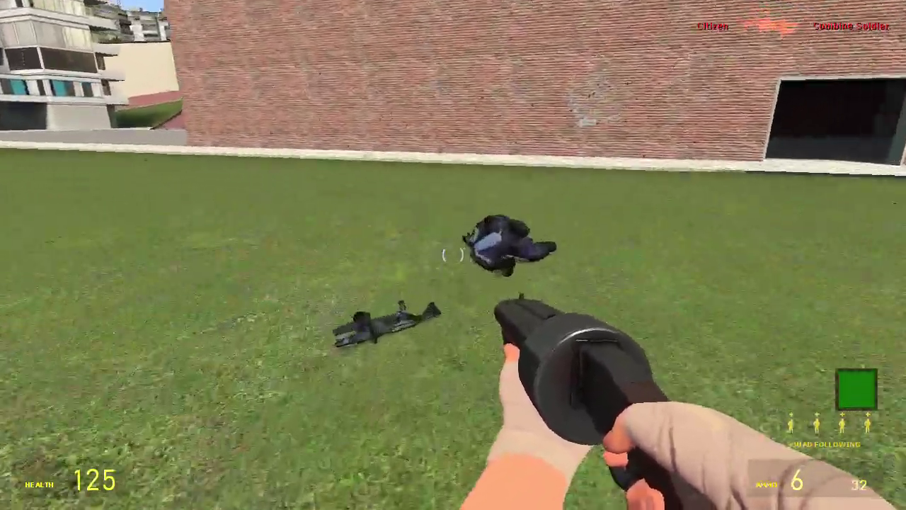
{"action": "key", "text": "w"}
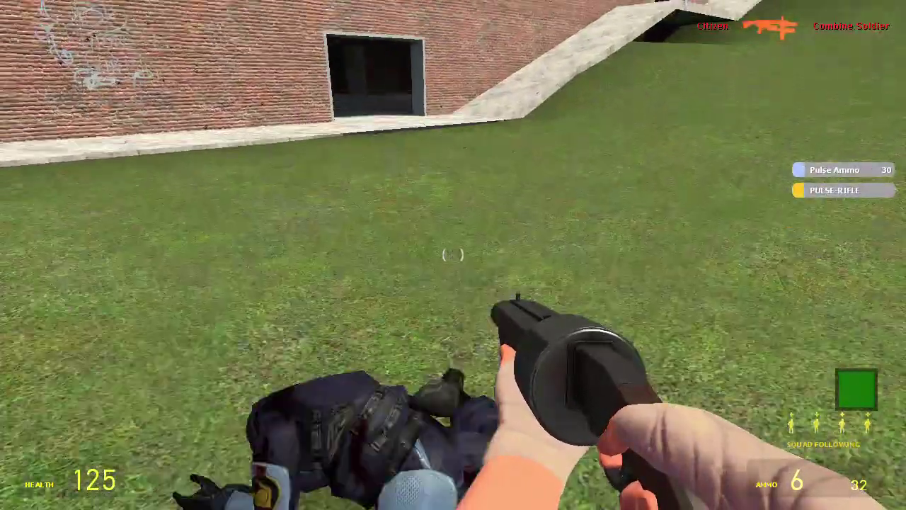
{"action": "key", "text": "3"}
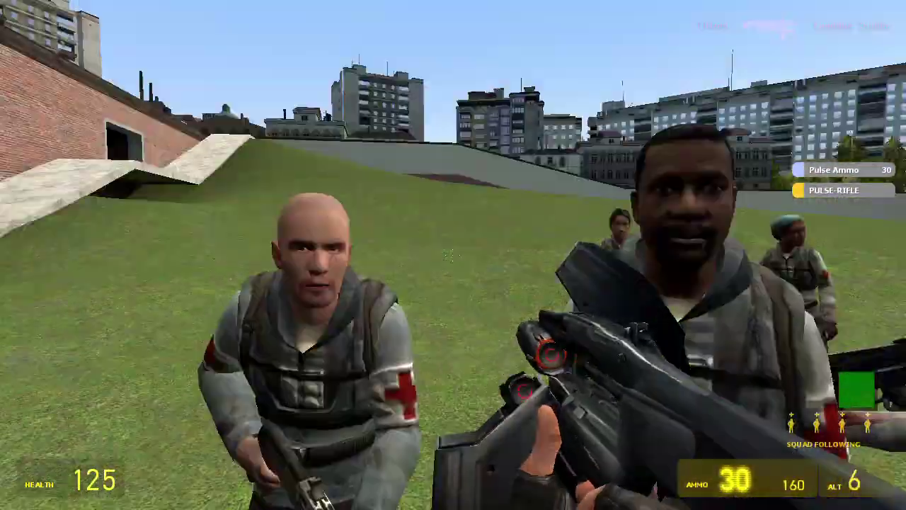
{"action": "key", "text": "w"}
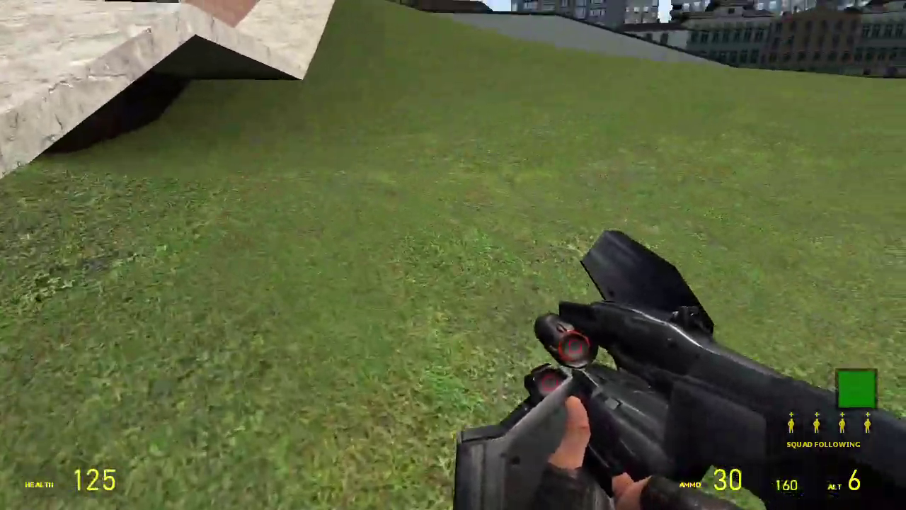
{"action": "key", "text": "grave"}
{"action": "key", "text": "Escape"}
{"action": "key", "text": "grave"}
{"action": "type", "text": "gi"}
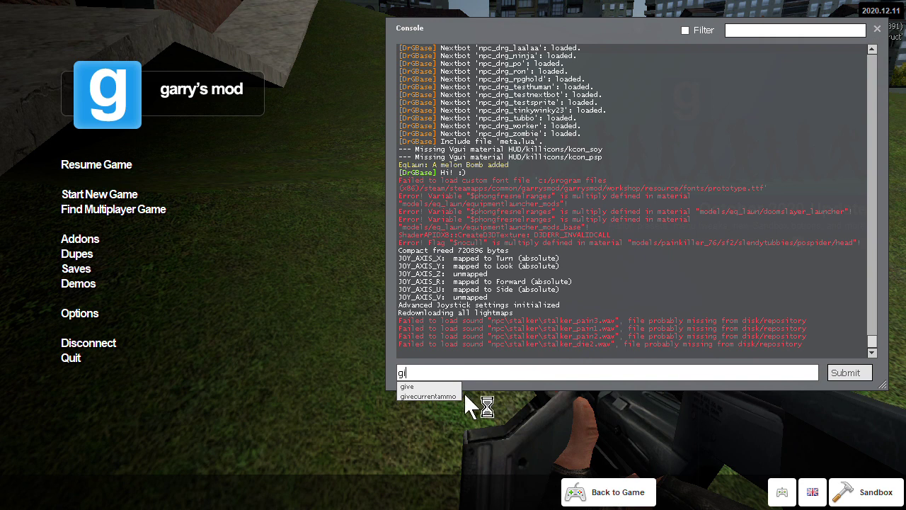
Step: Run givecurrentammo to max the pulse rifle's ammo and resume the game
{"action": "left_click", "coordinate": [429, 396]}
{"action": "left_click", "coordinate": [845, 373]}
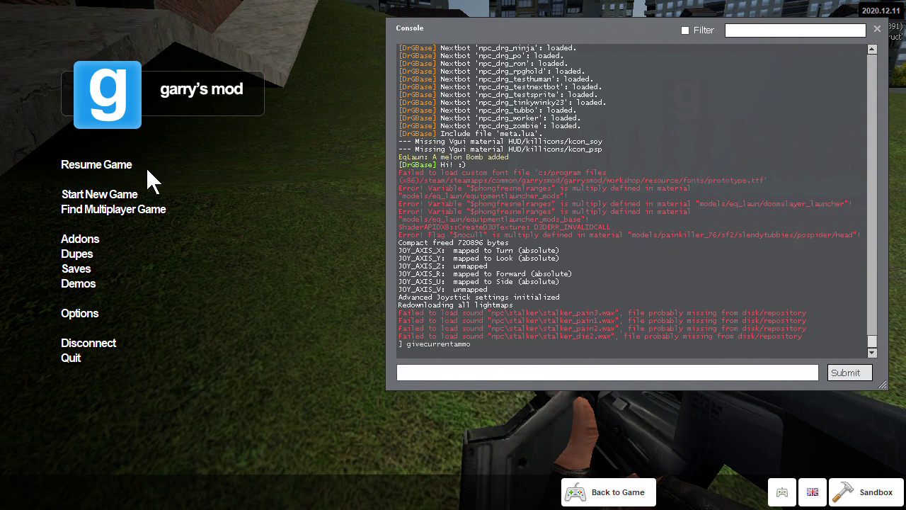
{"action": "left_click", "coordinate": [96, 165]}
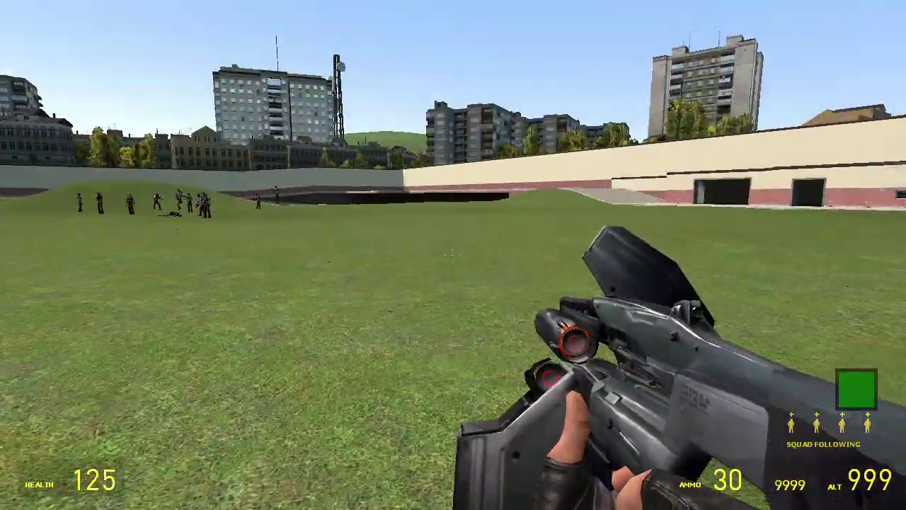
Step: Spawn three Metro Police among the medic squad and shoot one
{"action": "key", "text": "q"}
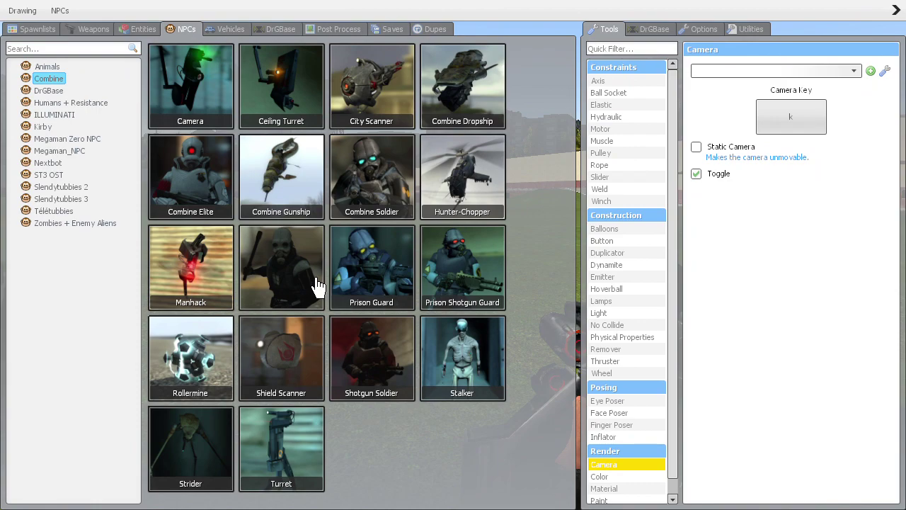
{"action": "left_click", "coordinate": [282, 176]}
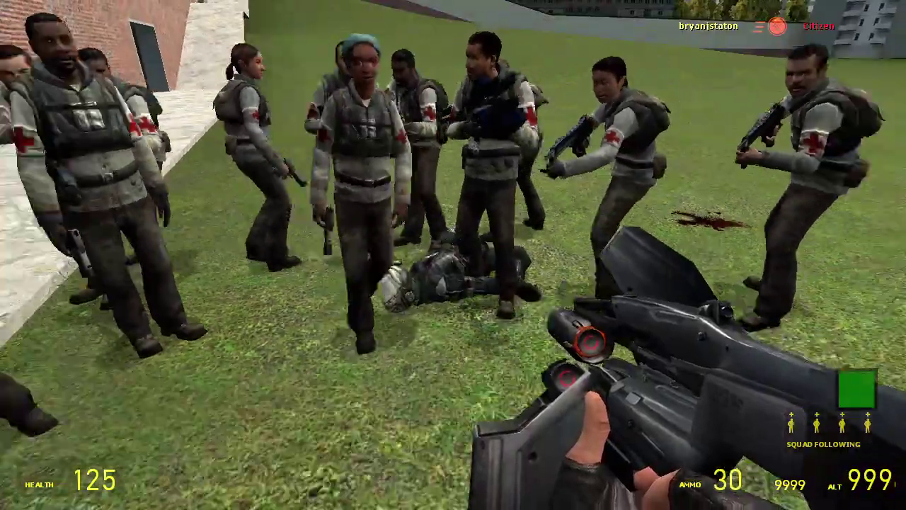
{"action": "key", "text": "q"}
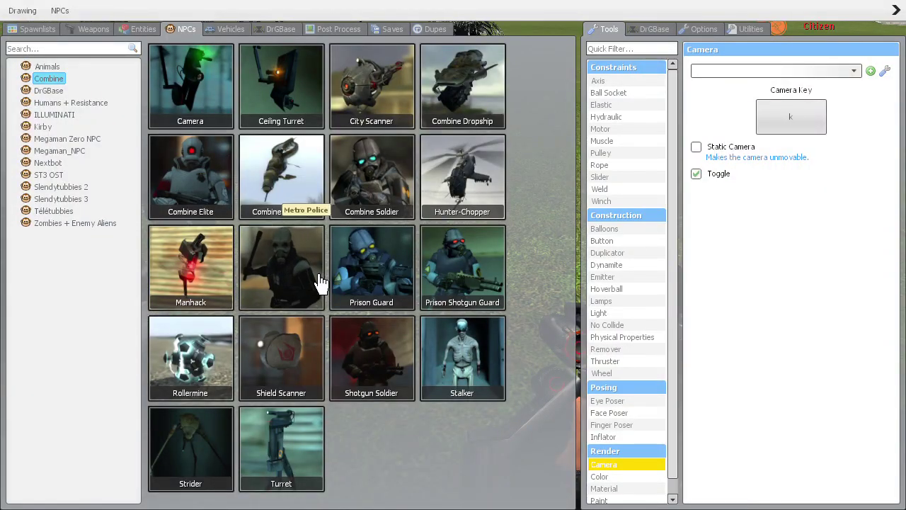
{"action": "left_click", "coordinate": [321, 281]}
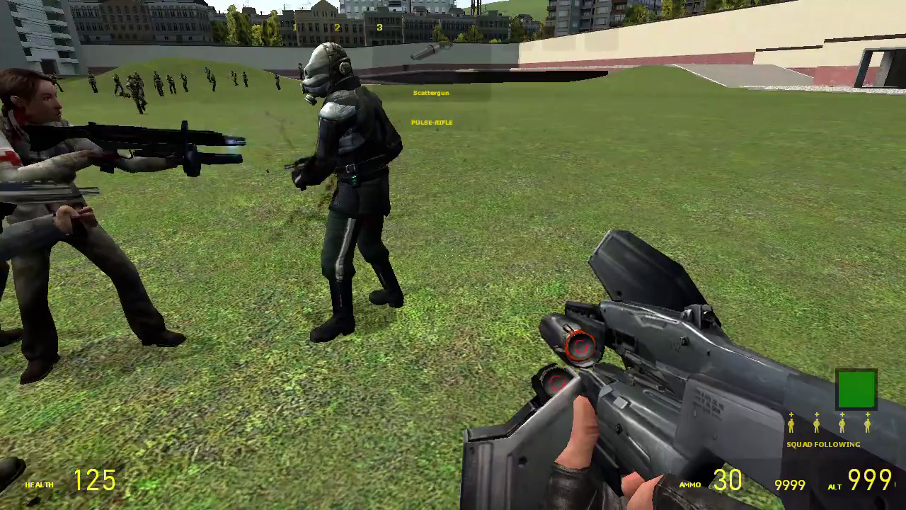
{"action": "left_click", "coordinate": [453, 255]}
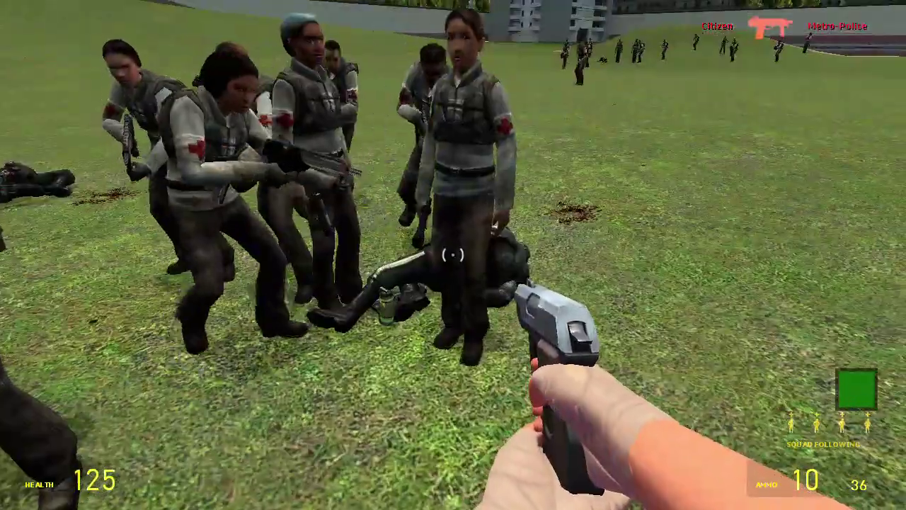
{"action": "key", "text": "q"}
{"action": "left_click", "coordinate": [321, 281]}
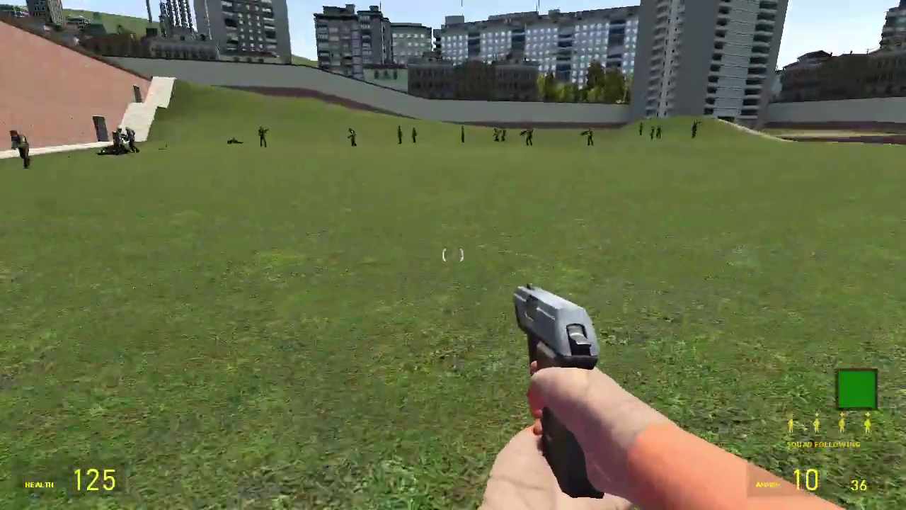
{"action": "key", "text": "q"}
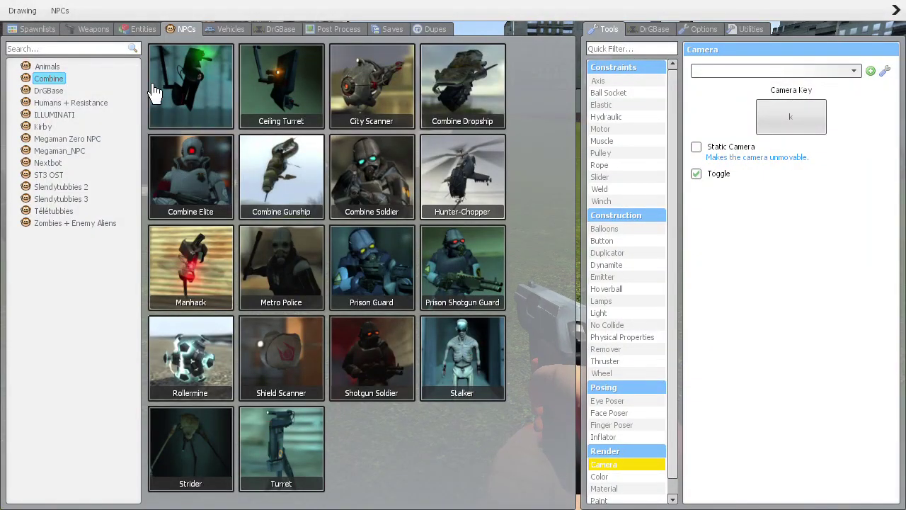
{"action": "left_click", "coordinate": [48, 90]}
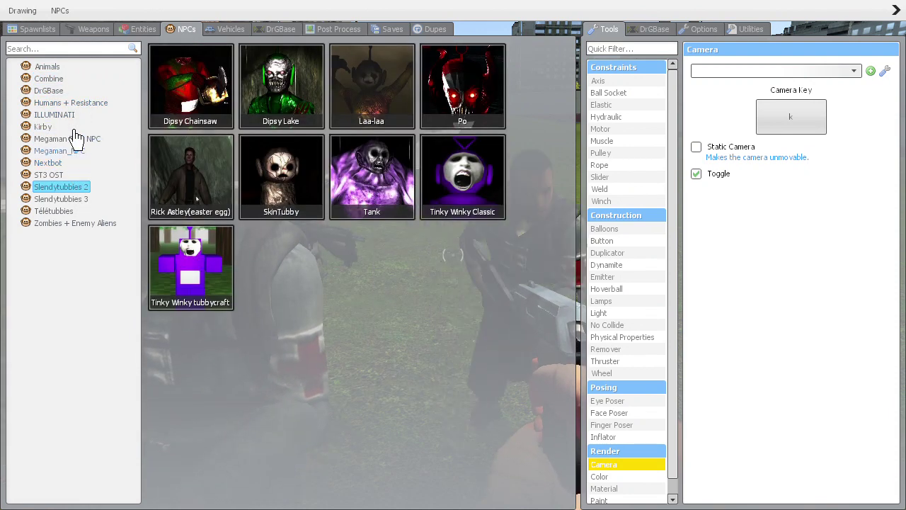
{"action": "left_click", "coordinate": [71, 102]}
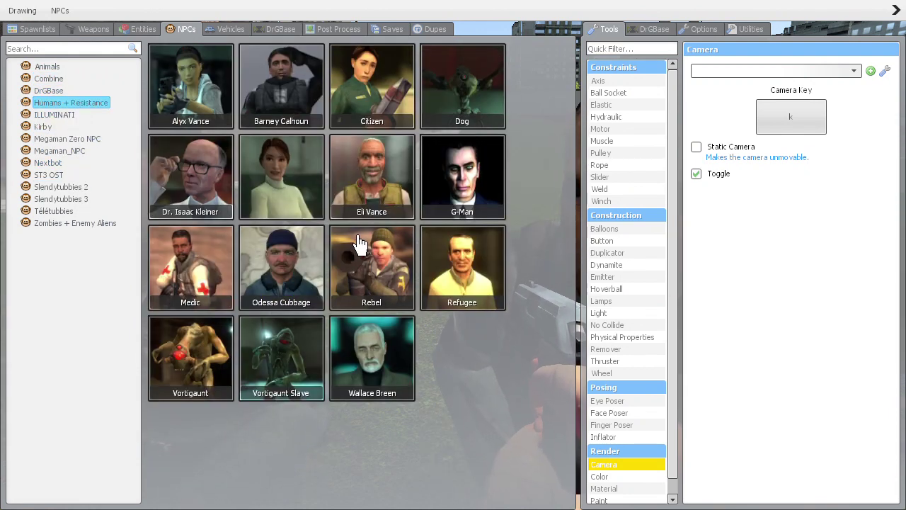
{"action": "left_click", "coordinate": [201, 298]}
{"action": "key", "text": "q"}
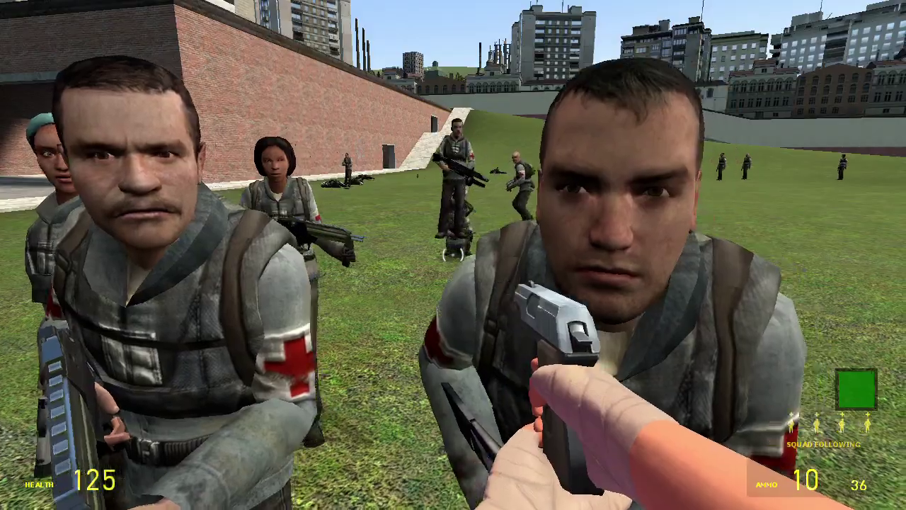
{"action": "key", "text": "q"}
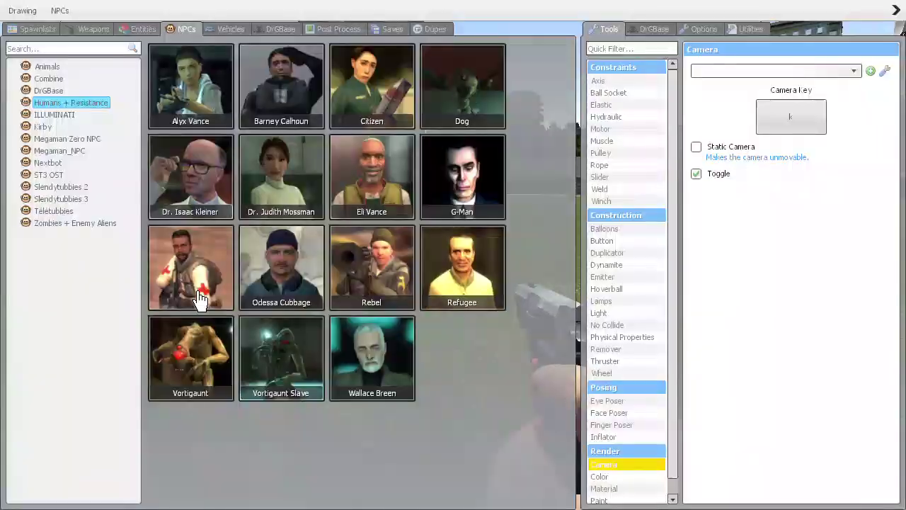
{"action": "key", "text": "q"}
{"action": "key", "text": "q"}
{"action": "key", "text": "q"}
{"action": "key", "text": "q"}
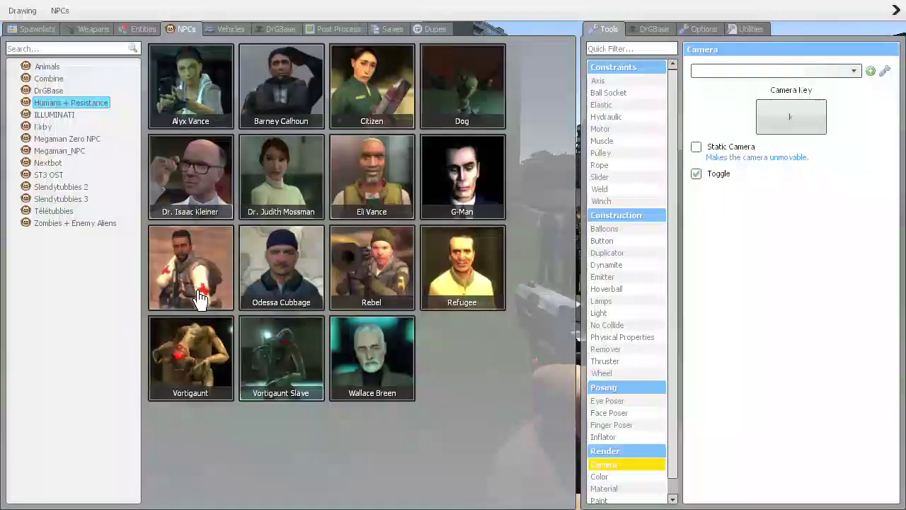
{"action": "key", "text": "q"}
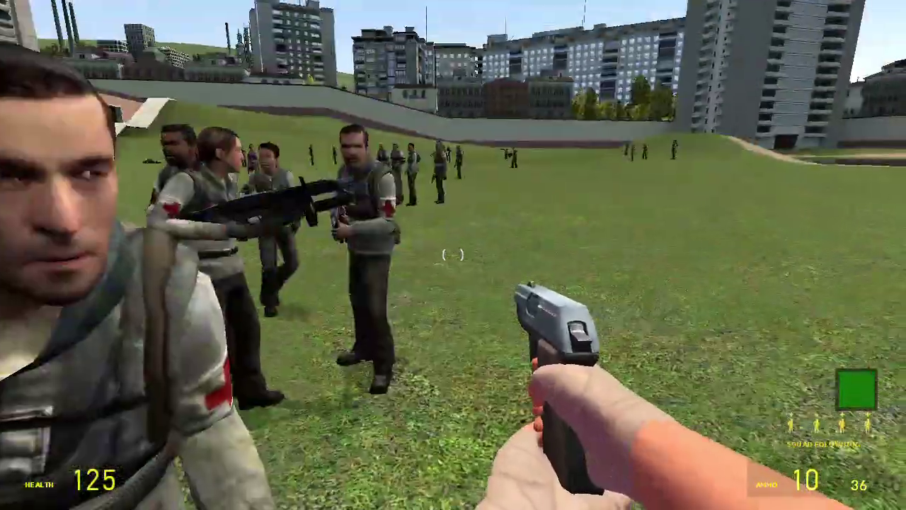
{"action": "key", "text": "q"}
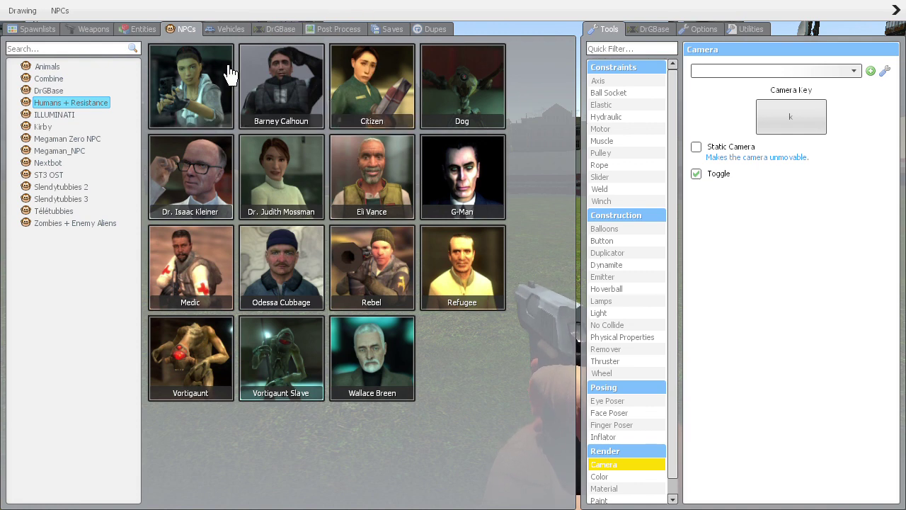
{"action": "left_click", "coordinate": [143, 29]}
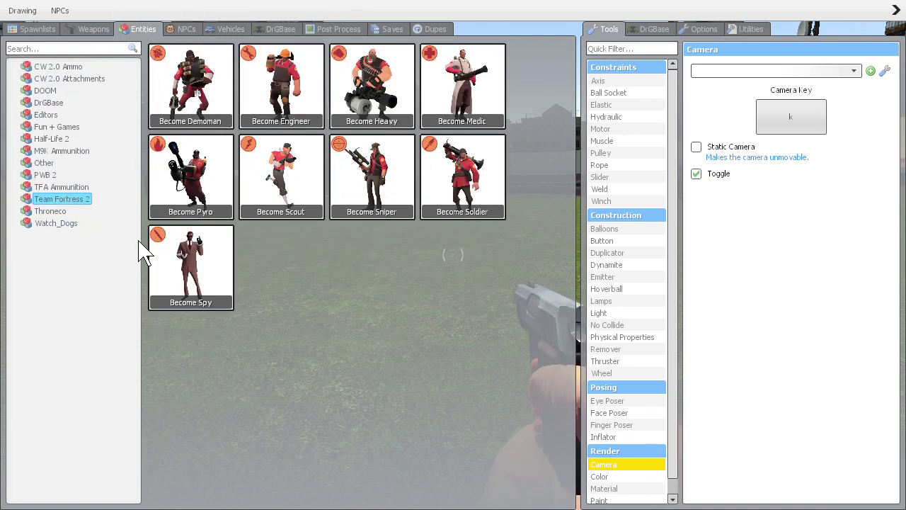
{"action": "left_click", "coordinate": [49, 211]}
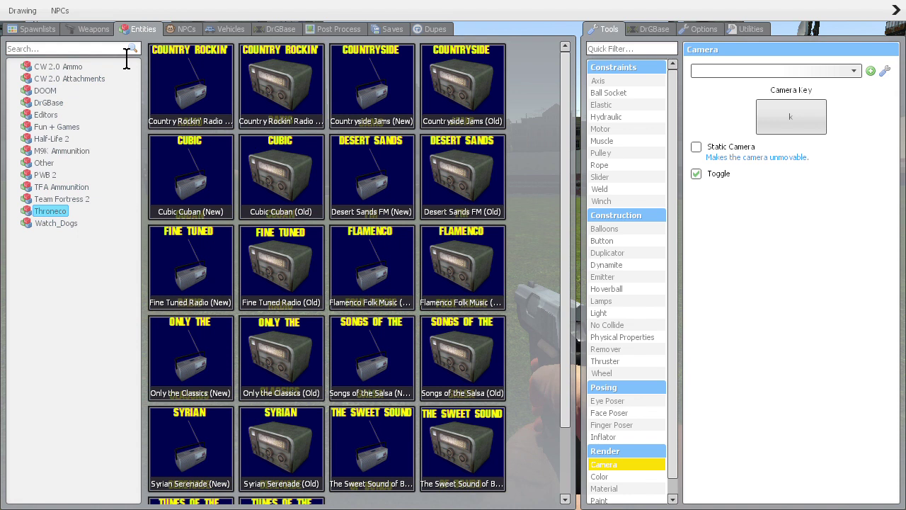
{"action": "left_click", "coordinate": [94, 29]}
{"action": "left_click", "coordinate": [187, 29]}
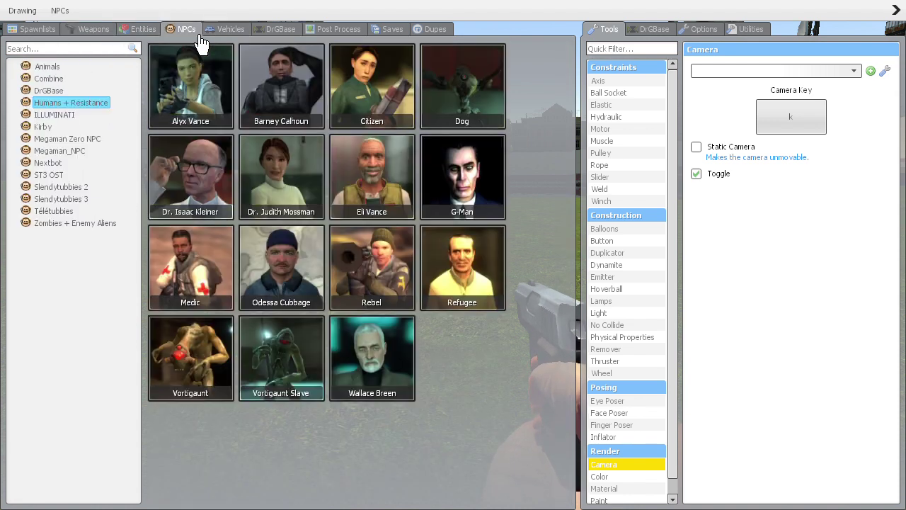
{"action": "left_click", "coordinate": [84, 190]}
{"action": "left_click", "coordinate": [75, 223]}
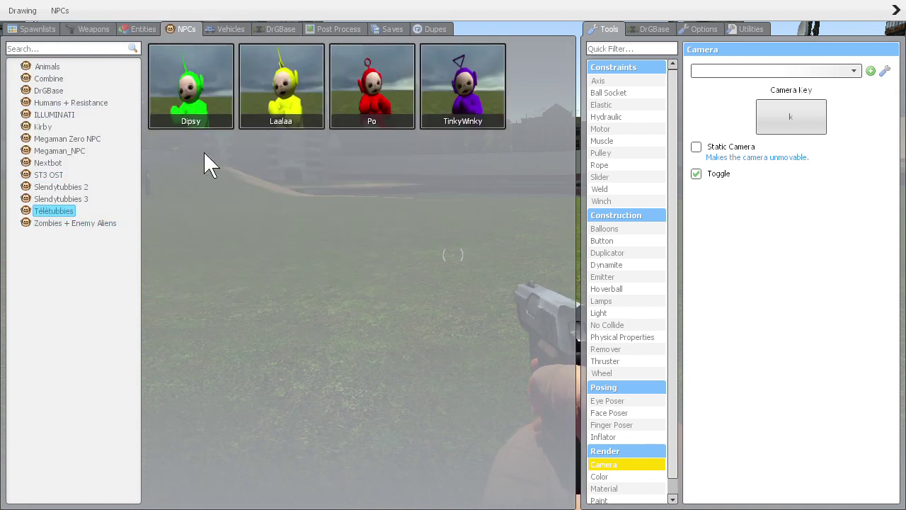
{"action": "left_click", "coordinate": [191, 86]}
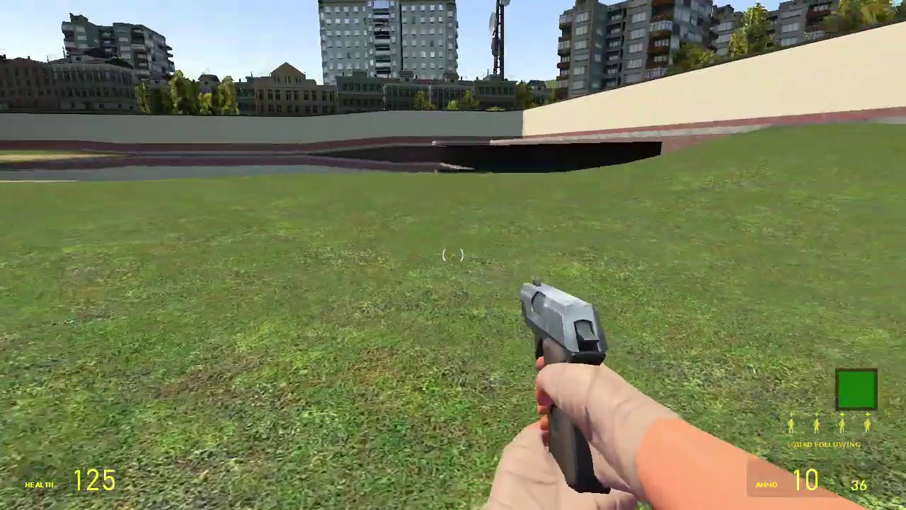
{"action": "key", "text": "q"}
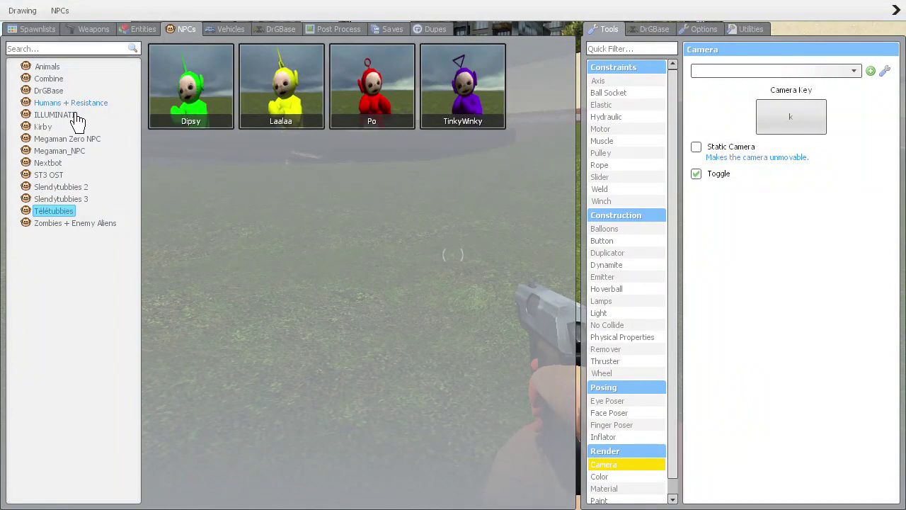
{"action": "left_click", "coordinate": [71, 102]}
{"action": "left_click", "coordinate": [197, 269]}
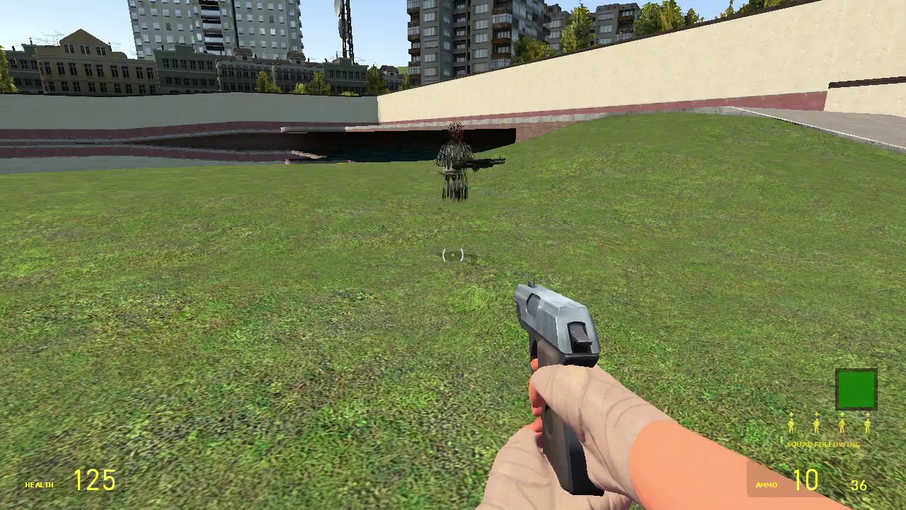
{"action": "left_click", "coordinate": [190, 268]}
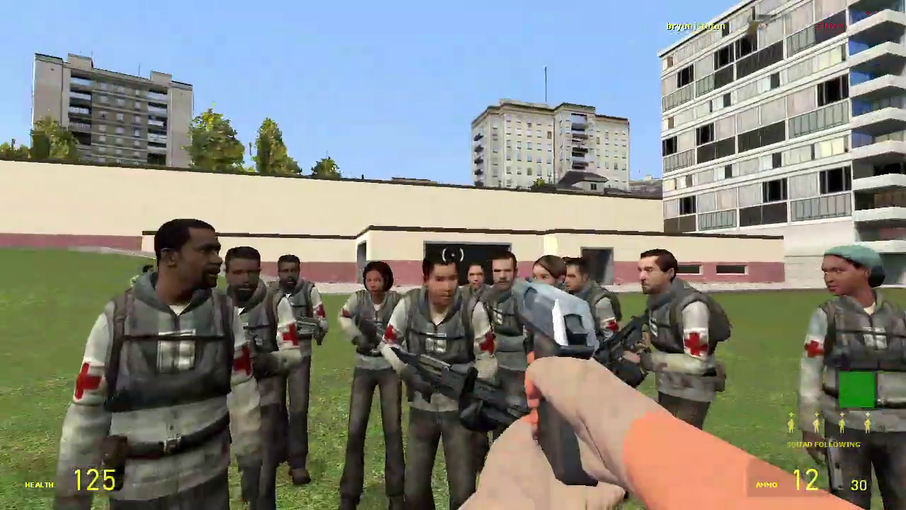
{"action": "key", "text": "q"}
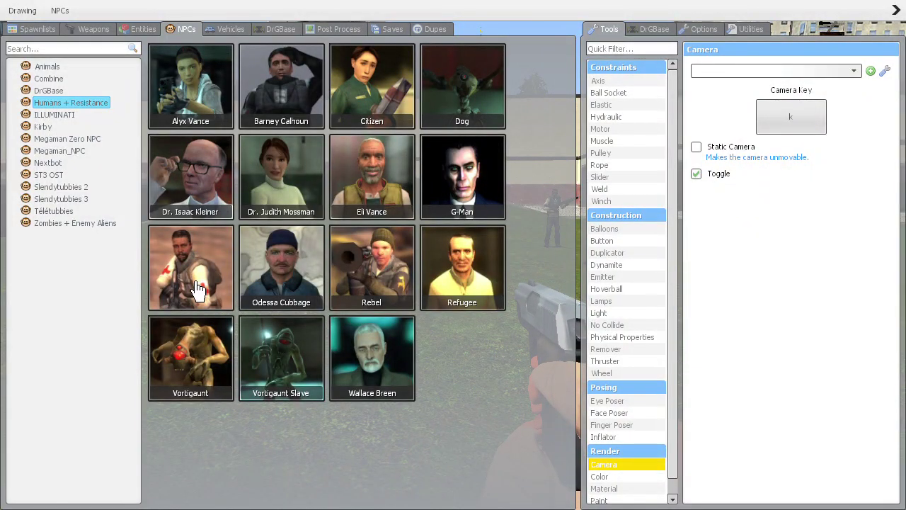
{"action": "left_click", "coordinate": [198, 286]}
{"action": "key", "text": "q"}
{"action": "left_click", "coordinate": [165, 294]}
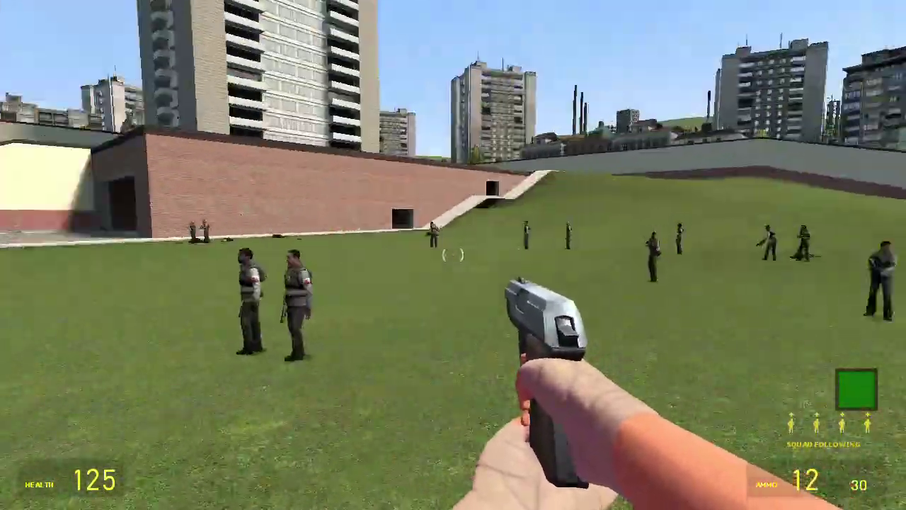
{"action": "key", "text": "q"}
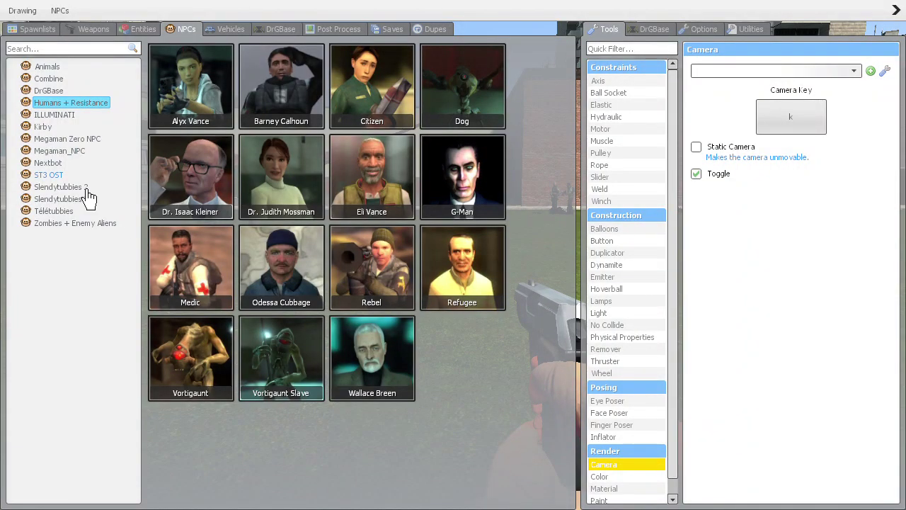
{"action": "left_click", "coordinate": [64, 211]}
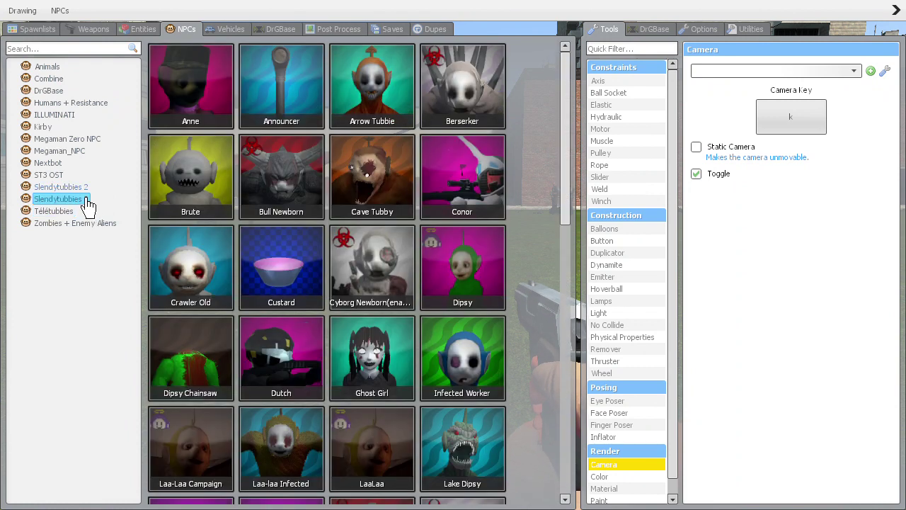
{"action": "left_click", "coordinate": [61, 186]}
{"action": "left_click", "coordinate": [48, 175]}
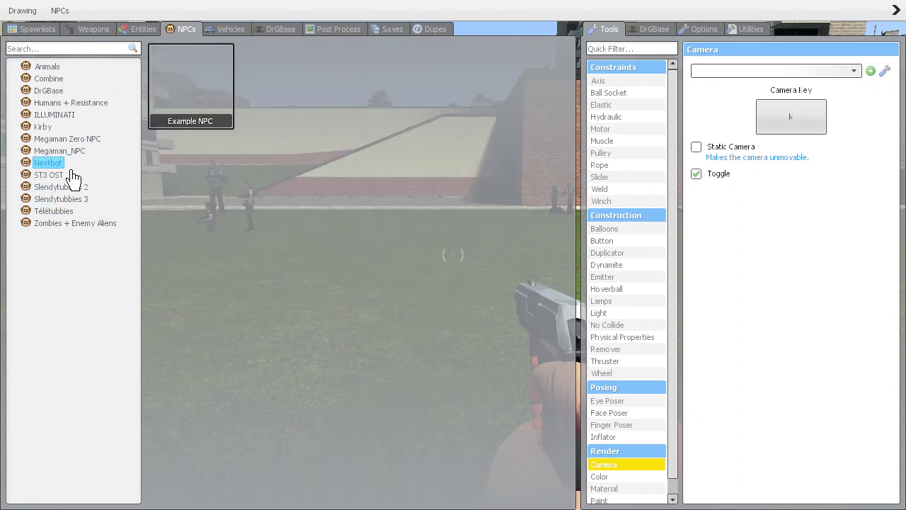
{"action": "left_click", "coordinate": [189, 120]}
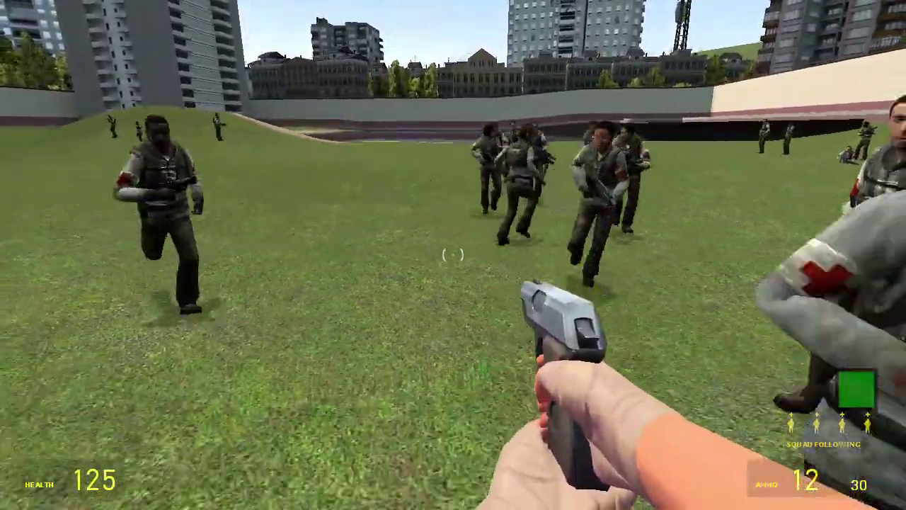
Step: Back away from the soldiers across the field and along the wall
{"action": "key", "text": "s"}
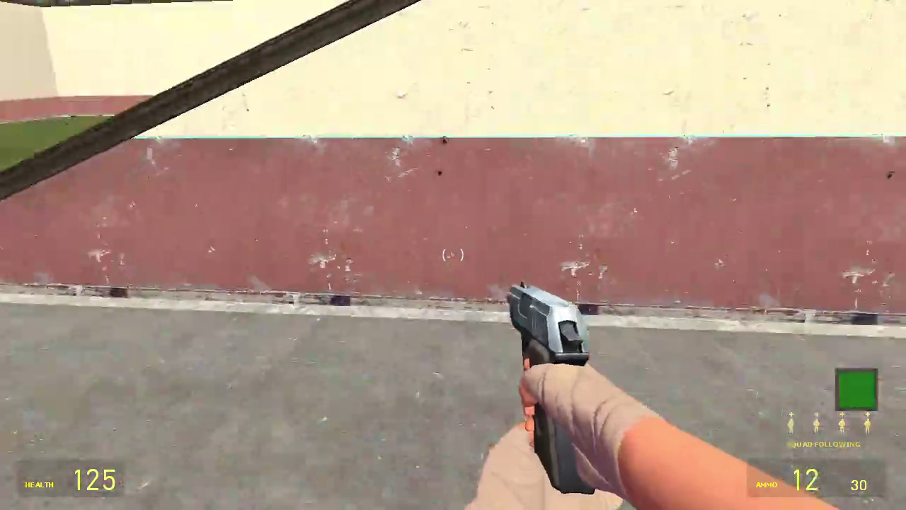
{"action": "key", "text": "w"}
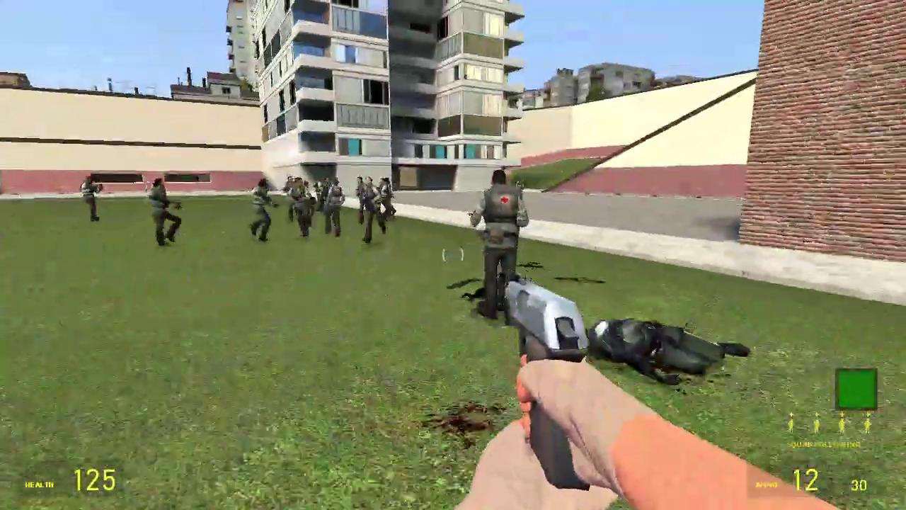
{"action": "key", "text": "s"}
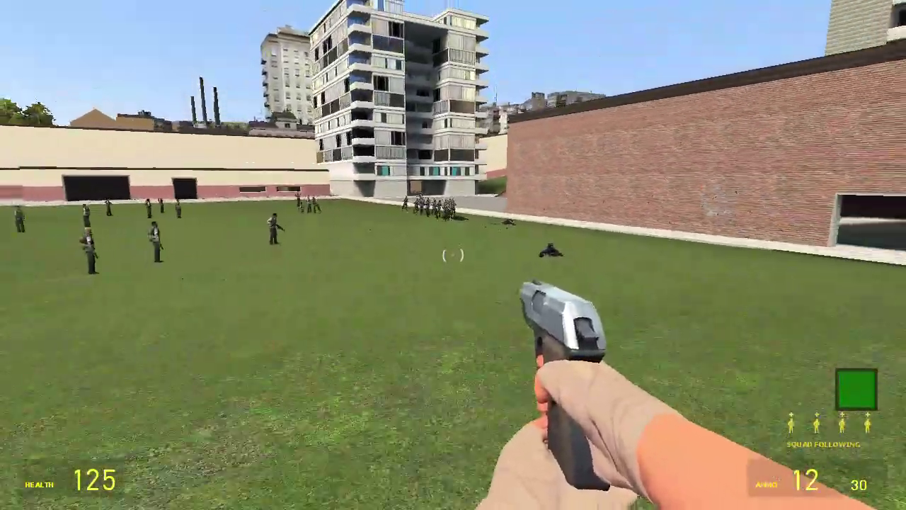
{"action": "key", "text": "s"}
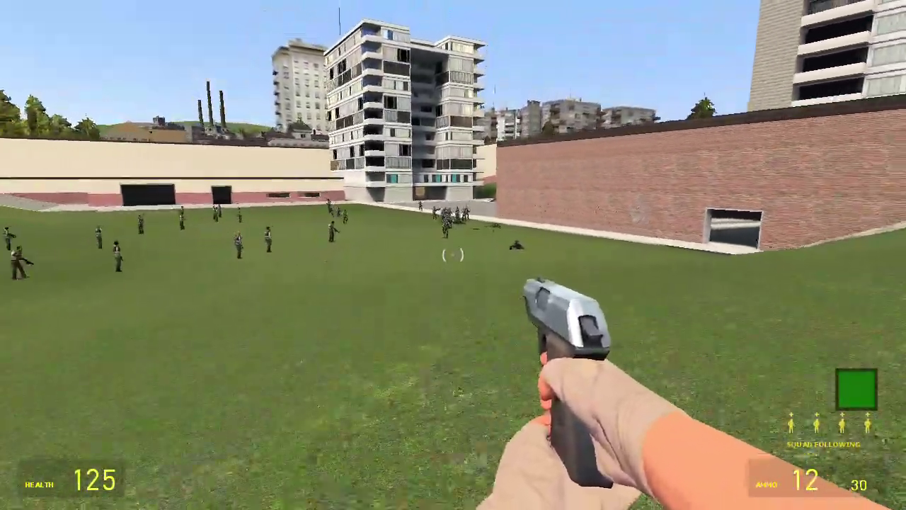
{"action": "key", "text": "s"}
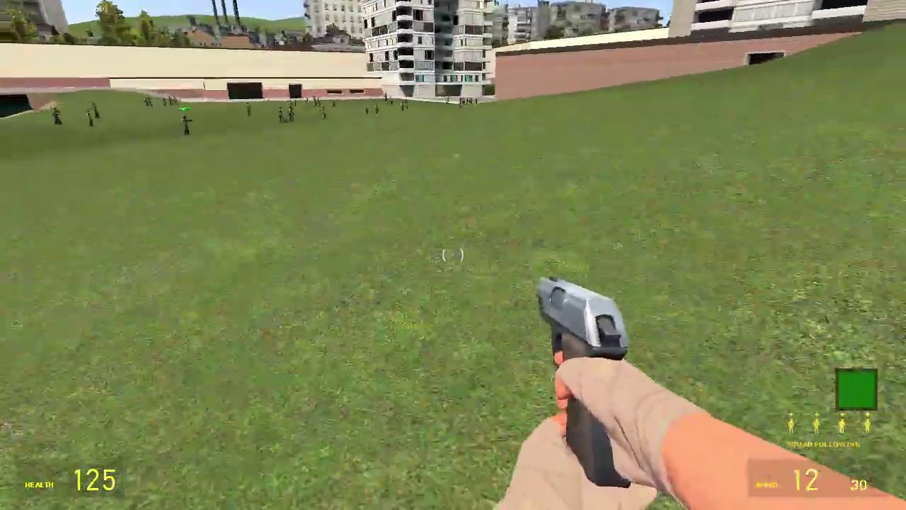
{"action": "key", "text": "s"}
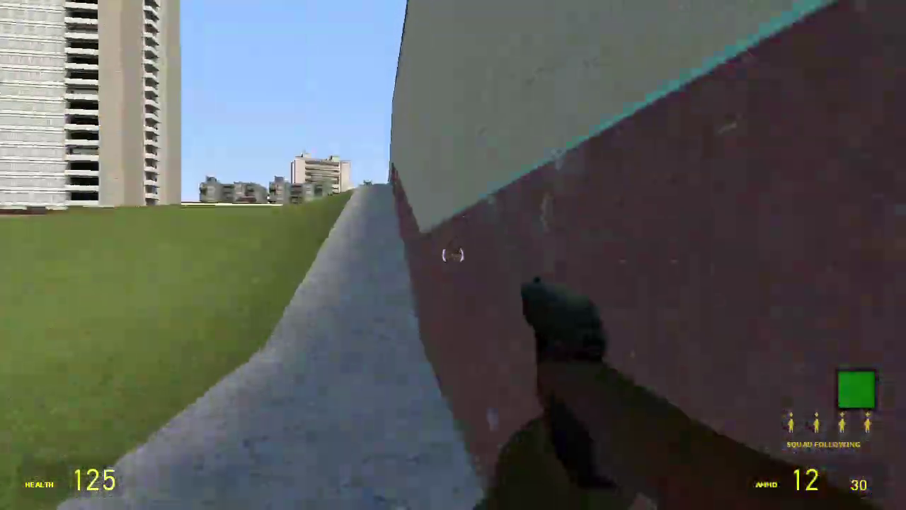
{"action": "key", "text": "w"}
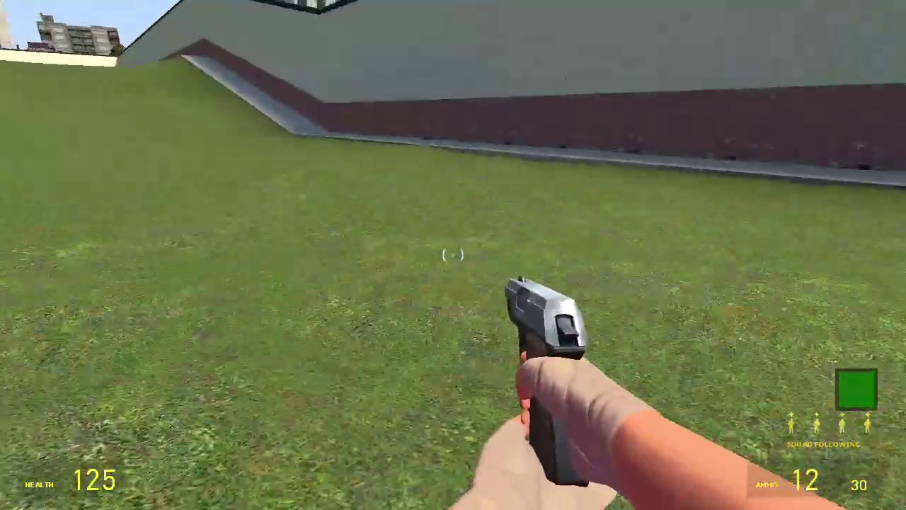
{"action": "key", "text": "s"}
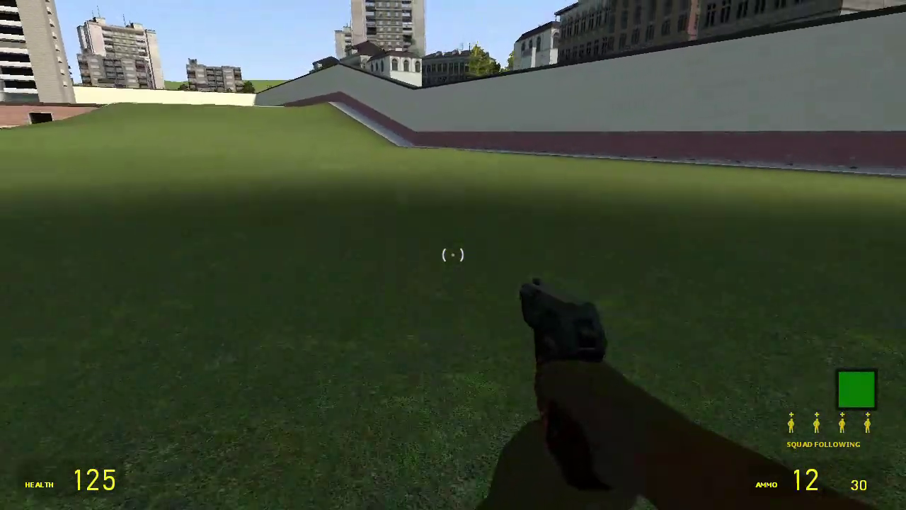
Step: Head past the pond toward the NPC group and open the spawn menu
{"action": "key", "text": "w"}
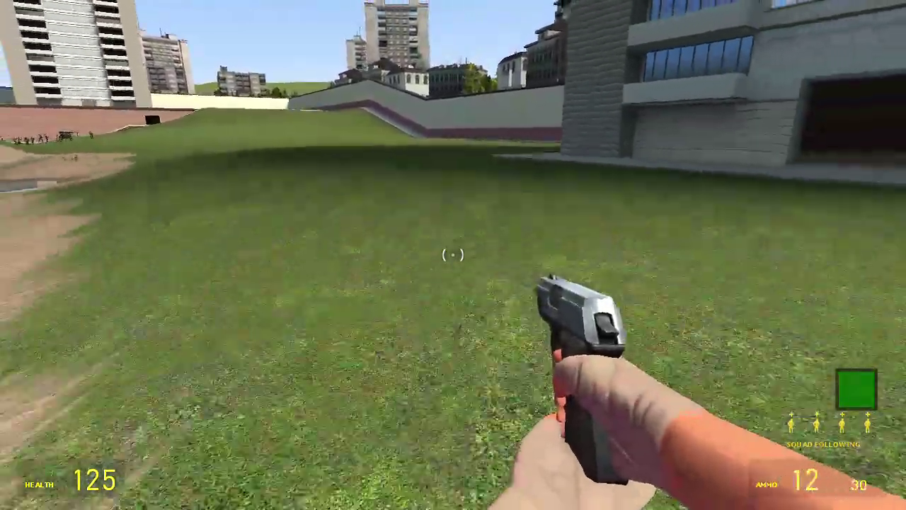
{"action": "key", "text": "w"}
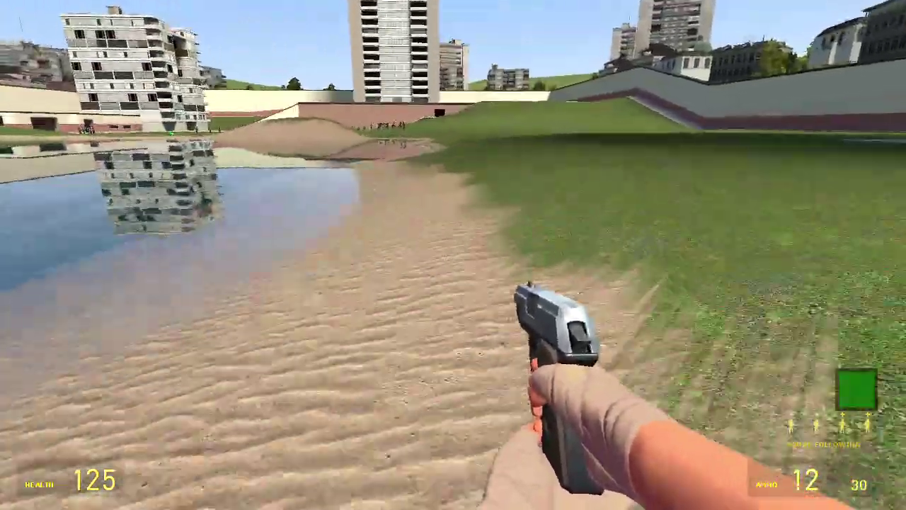
{"action": "key", "text": "w"}
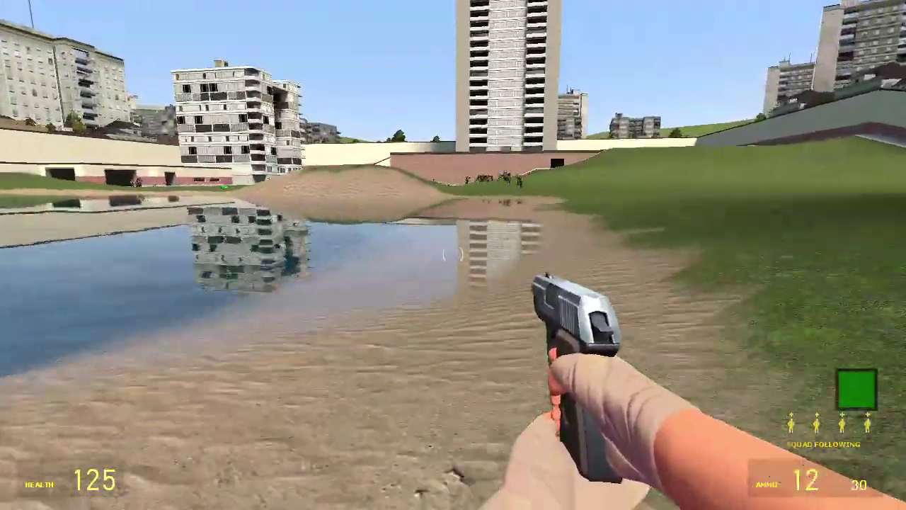
{"action": "key", "text": "w"}
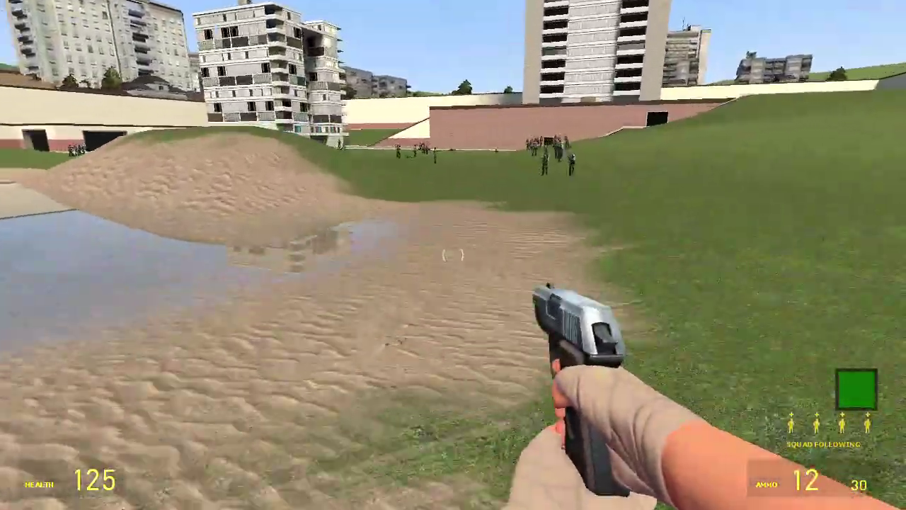
{"action": "key", "text": "w"}
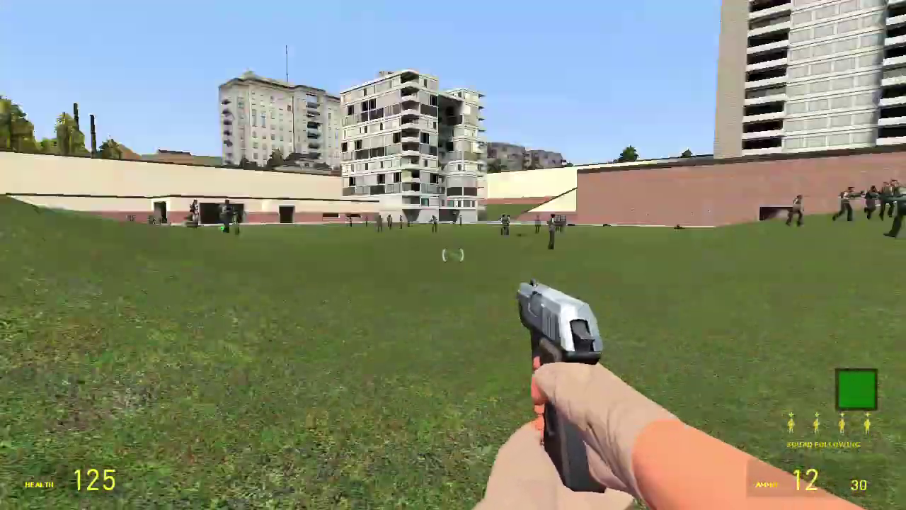
{"action": "key", "text": "q"}
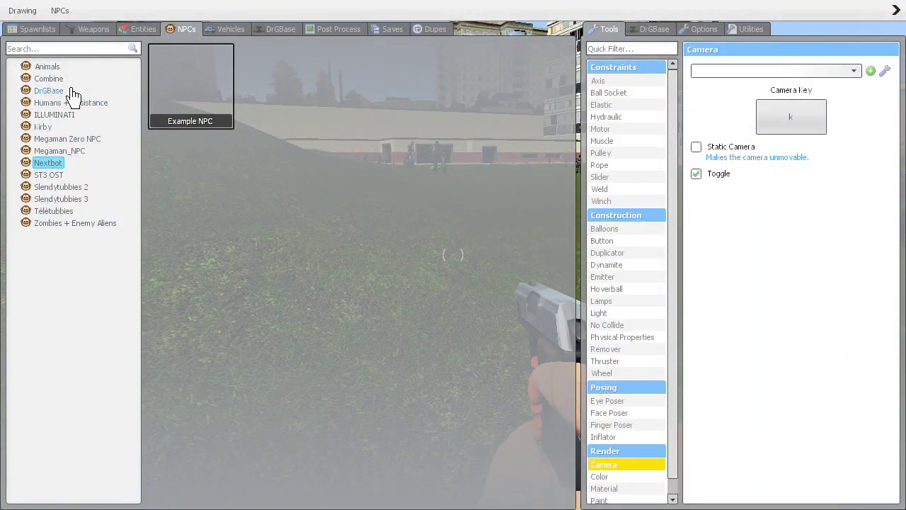
Step: Spawn a Combine Elite from the Combine NPC group
{"action": "left_click", "coordinate": [50, 79]}
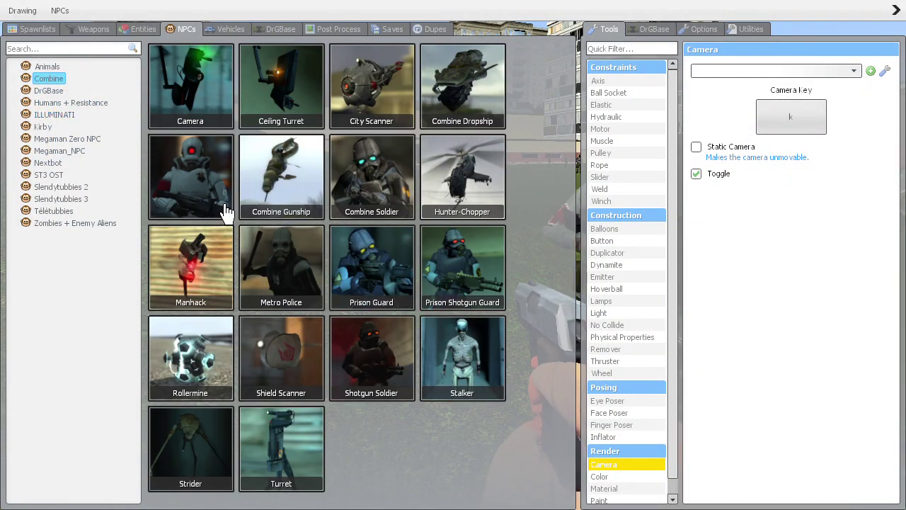
{"action": "left_click", "coordinate": [191, 174]}
{"action": "key", "text": "q"}
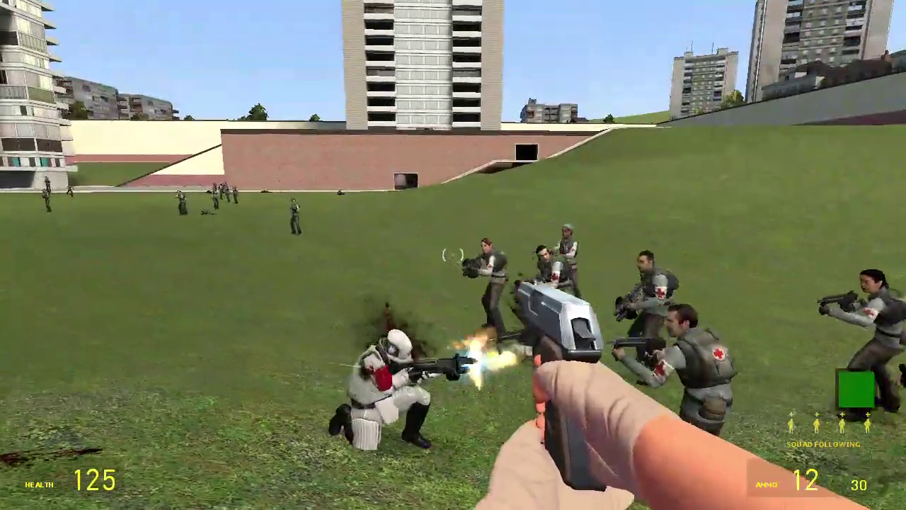
Step: Watch the Medics kill the Combine Elite, firing a pistol shot, and reopen the Combine catalogue
{"action": "key", "text": "w"}
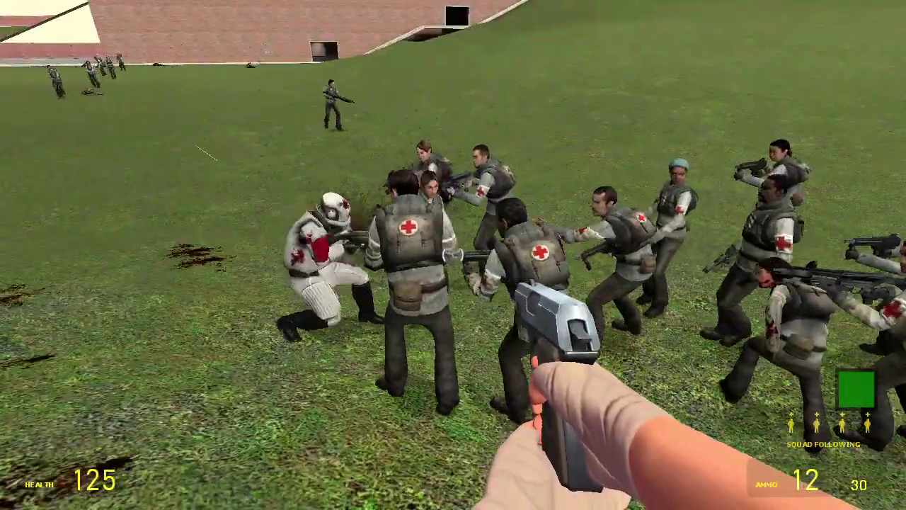
{"action": "key", "text": "s"}
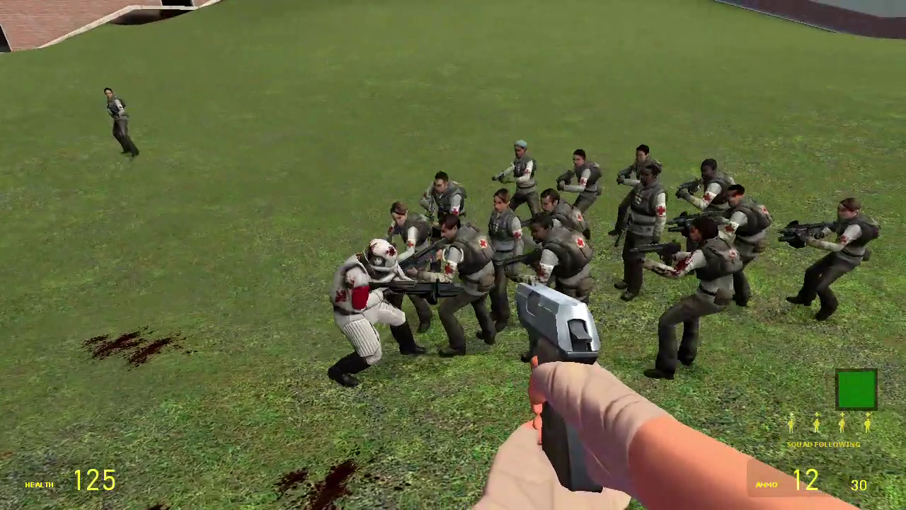
{"action": "key", "text": "w"}
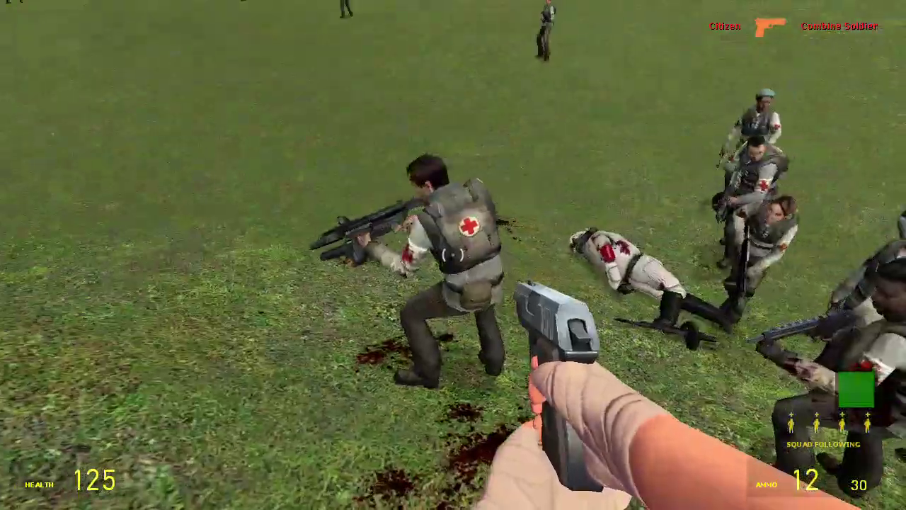
{"action": "left_click", "coordinate": [453, 254]}
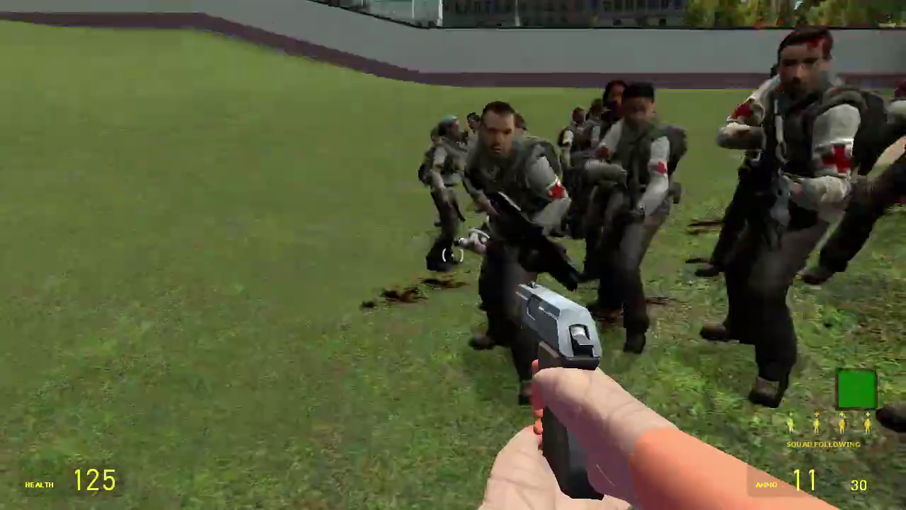
{"action": "key", "text": "w"}
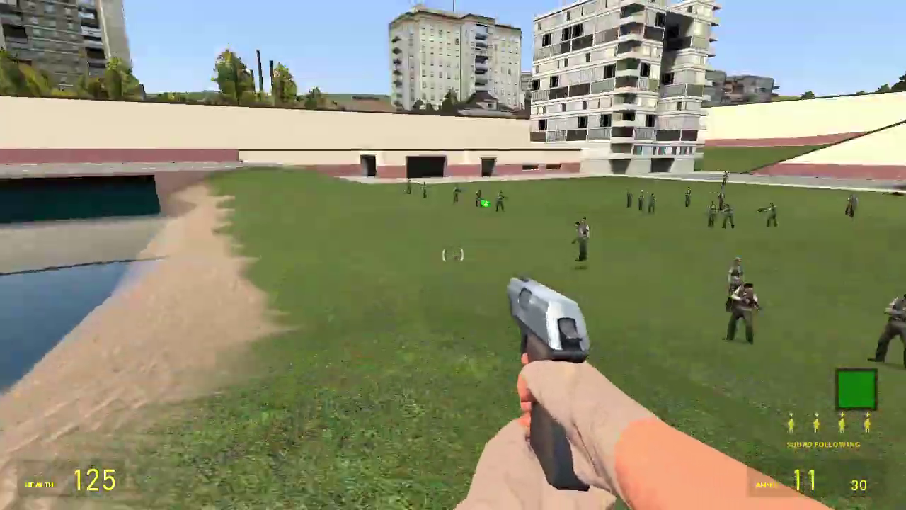
{"action": "key", "text": "w"}
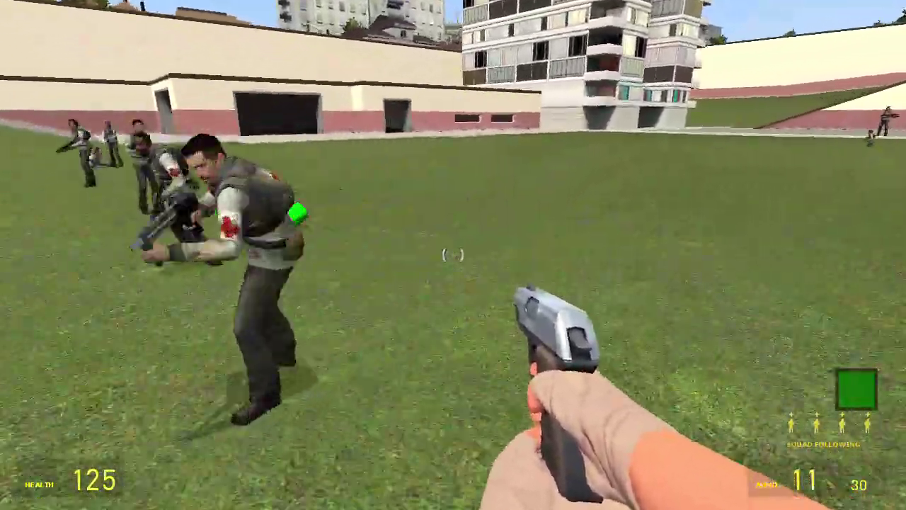
{"action": "key", "text": "q"}
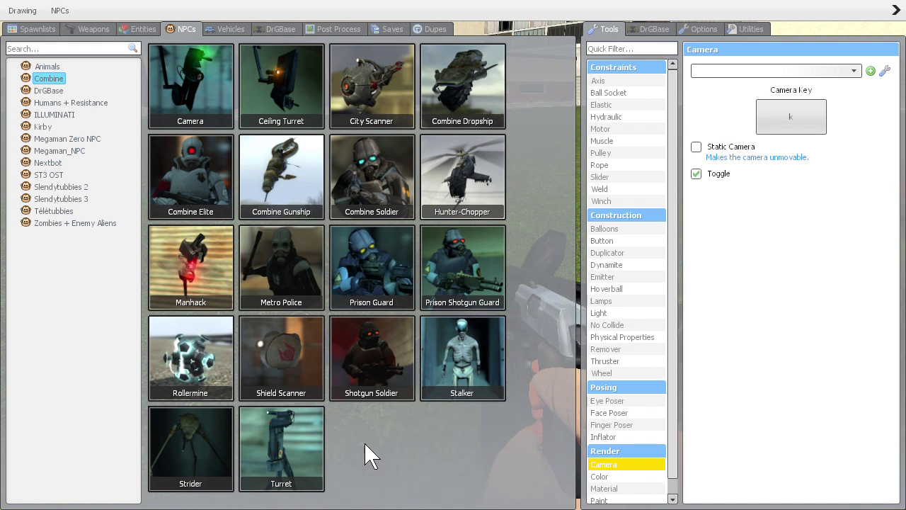
Step: Walk to the City Scanner wreck, shoot it, and pick up and drop its debris
{"action": "key", "text": "q"}
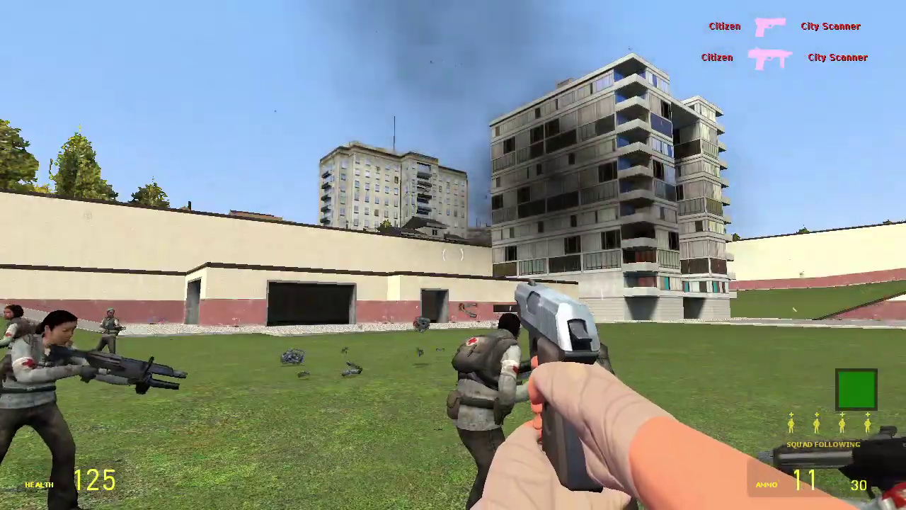
{"action": "key", "text": "w"}
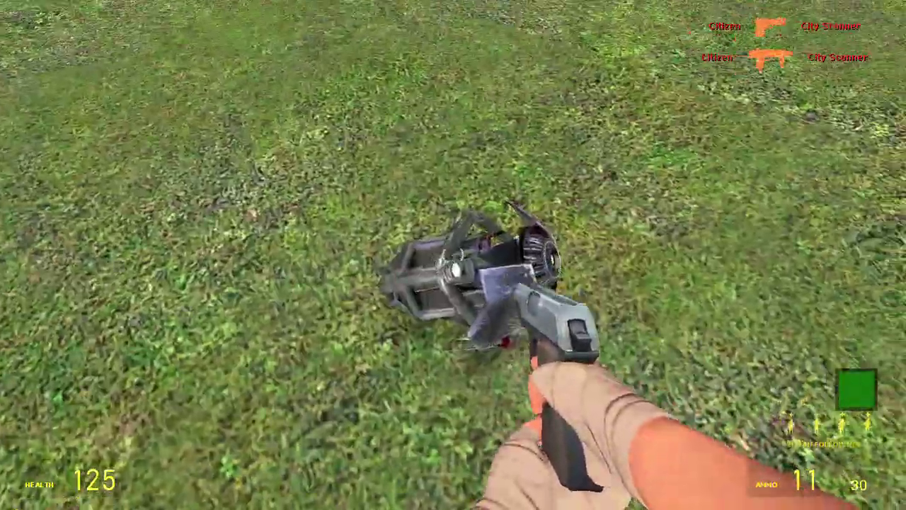
{"action": "left_click", "coordinate": [453, 255]}
{"action": "key", "text": "e"}
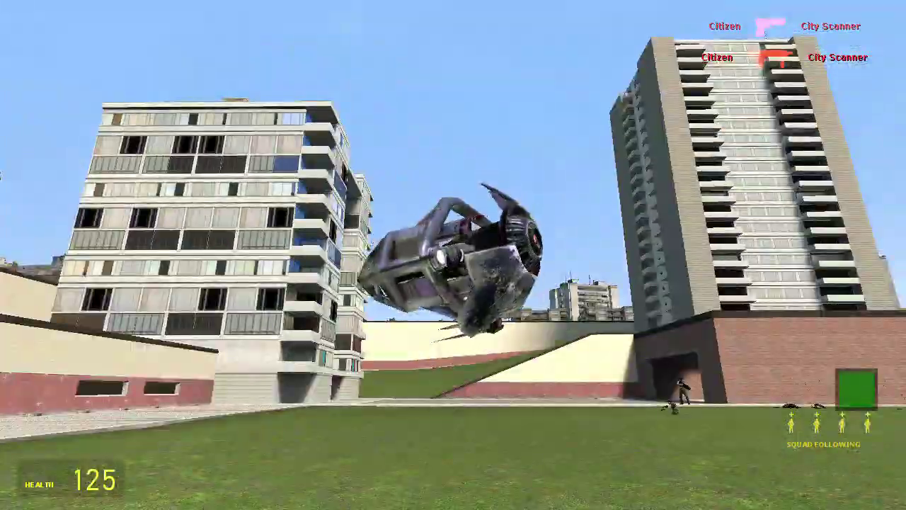
{"action": "key", "text": "e"}
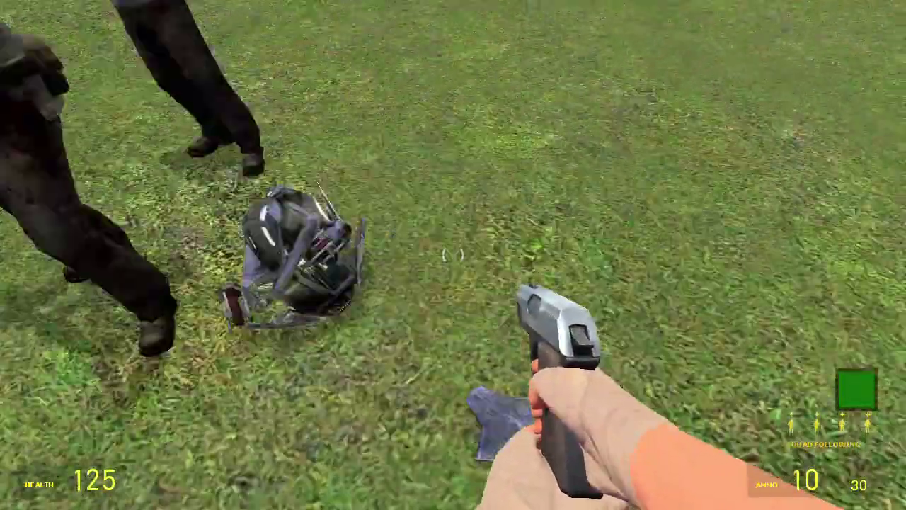
{"action": "key", "text": "e"}
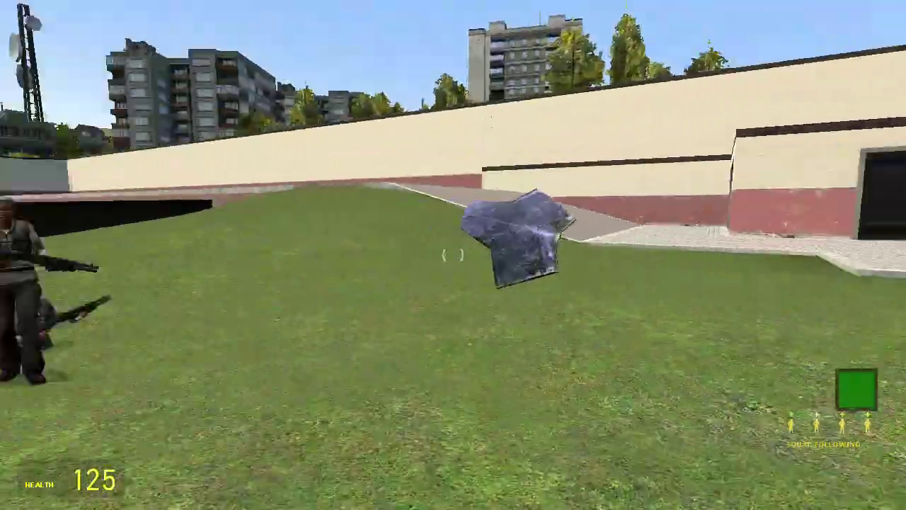
{"action": "key", "text": "e"}
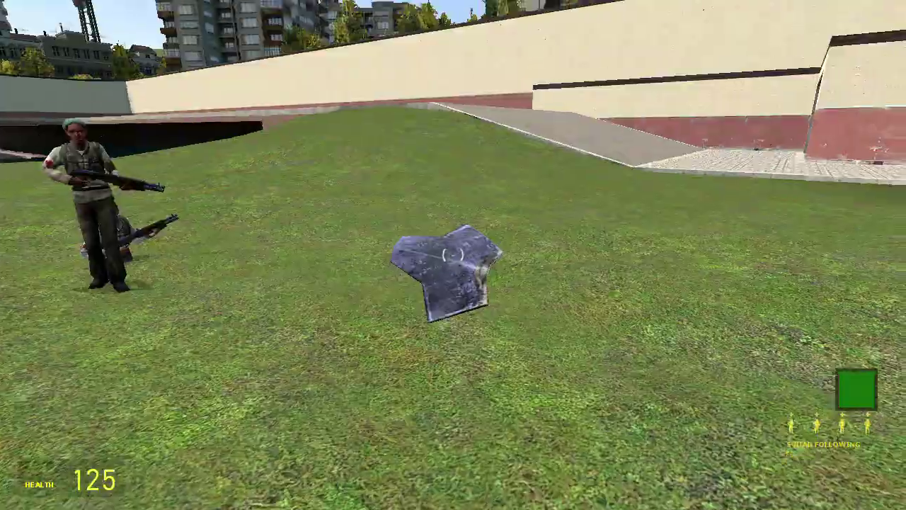
Step: Fling the scanner debris and wreck into the sky, then reload the pistol
{"action": "key", "text": "e"}
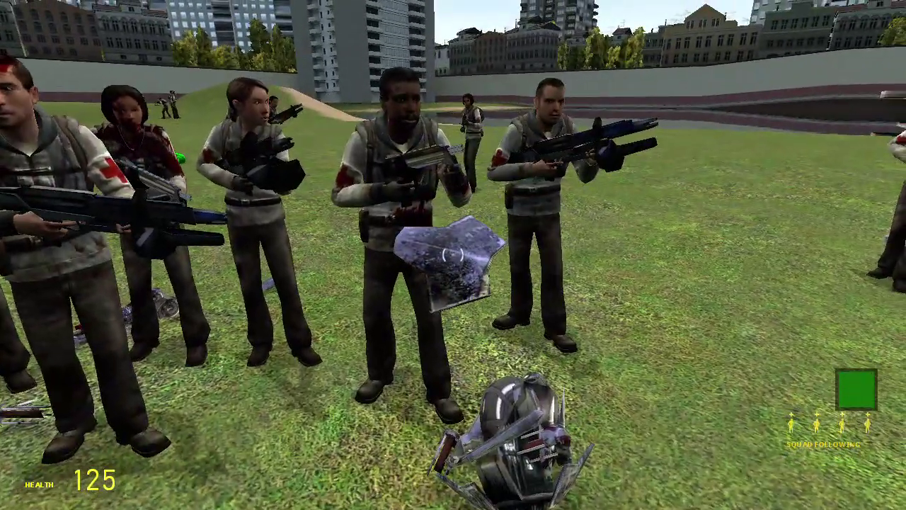
{"action": "left_click", "coordinate": [453, 255]}
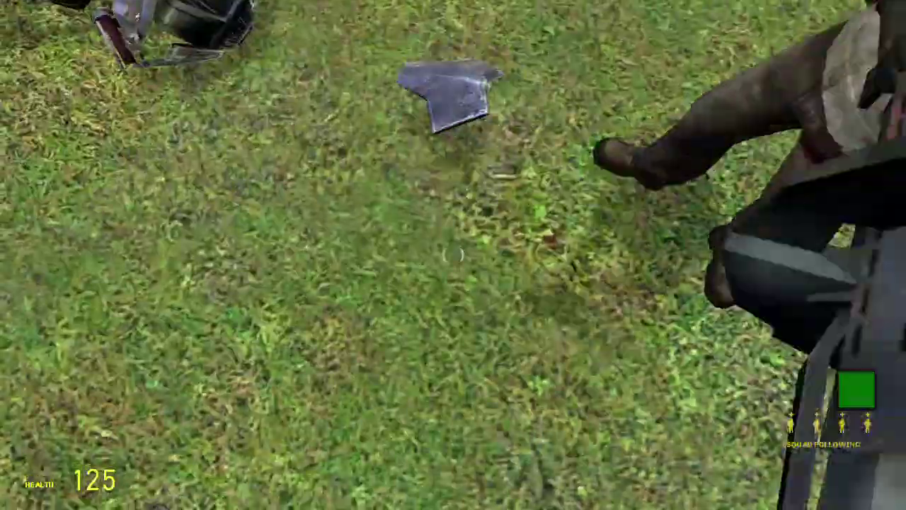
{"action": "key", "text": "2"}
{"action": "key", "text": "e"}
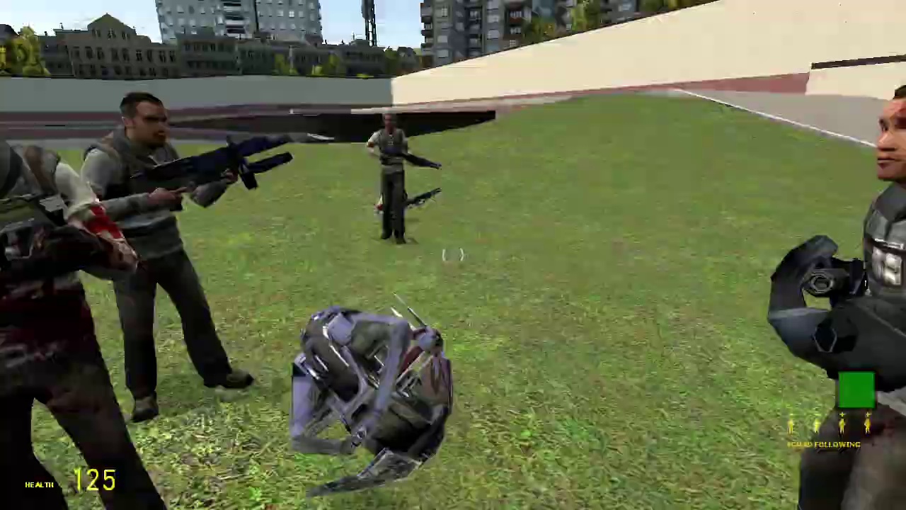
{"action": "left_click", "coordinate": [453, 255]}
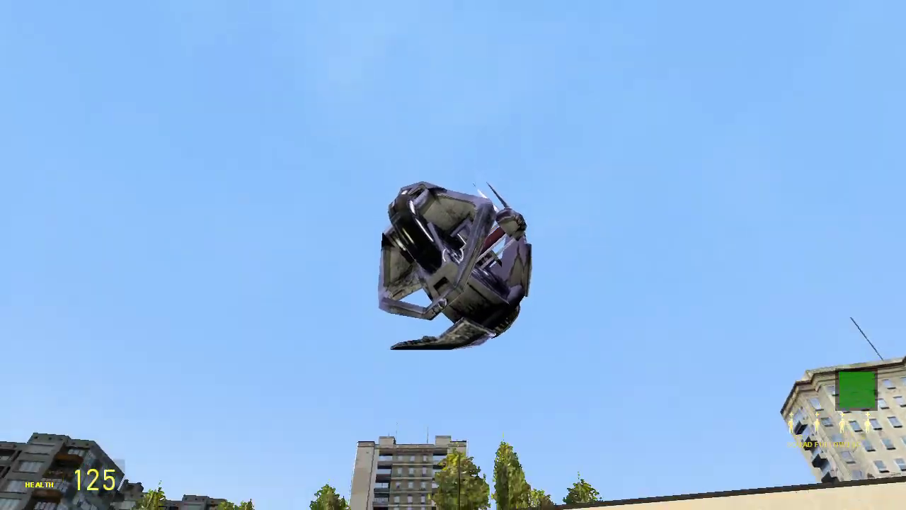
{"action": "key", "text": "r"}
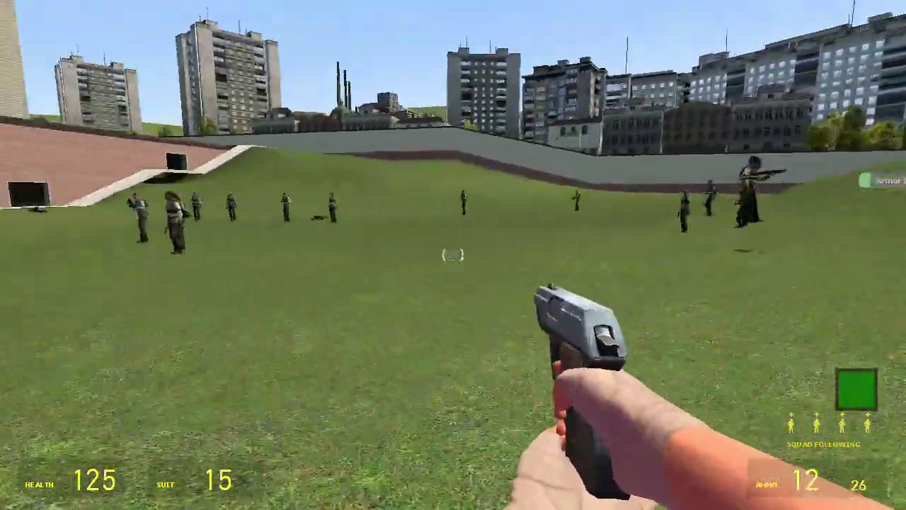
Step: Walk toward the brick ramp and bring up the Combine NPC spawn catalogue
{"action": "key", "text": "w"}
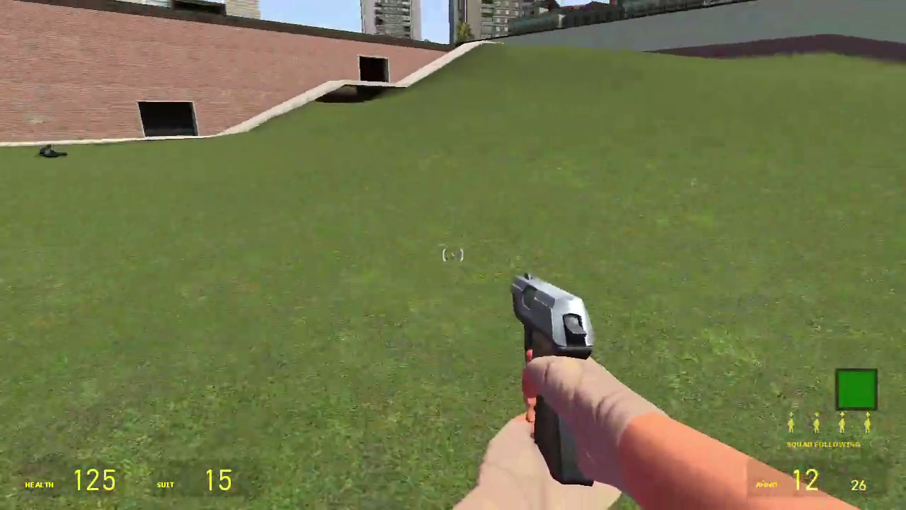
{"action": "key", "text": "1"}
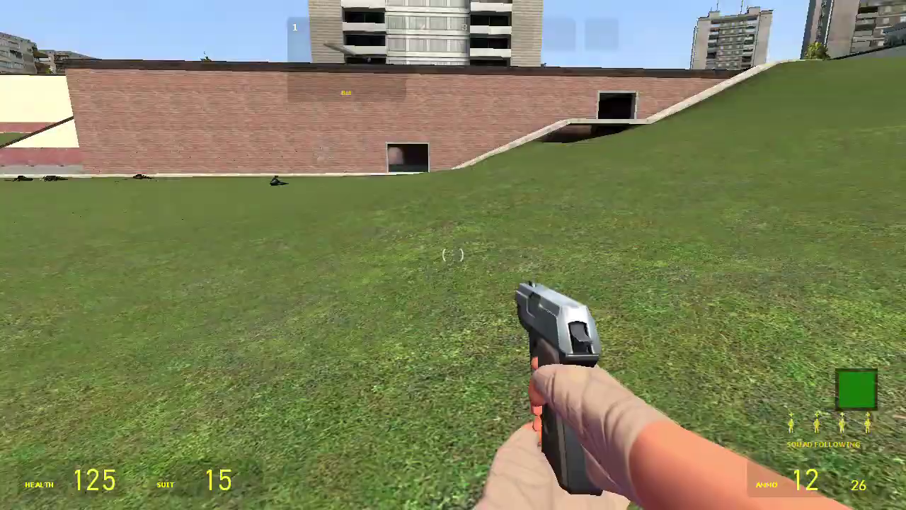
{"action": "key", "text": "q"}
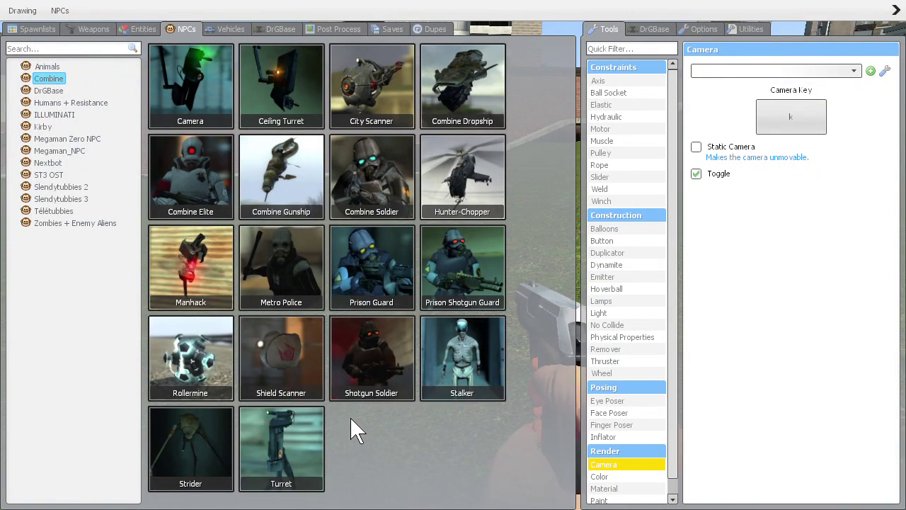
Step: Return to the field and hit the Strider with pistol and shotgun fire
{"action": "key", "text": "q"}
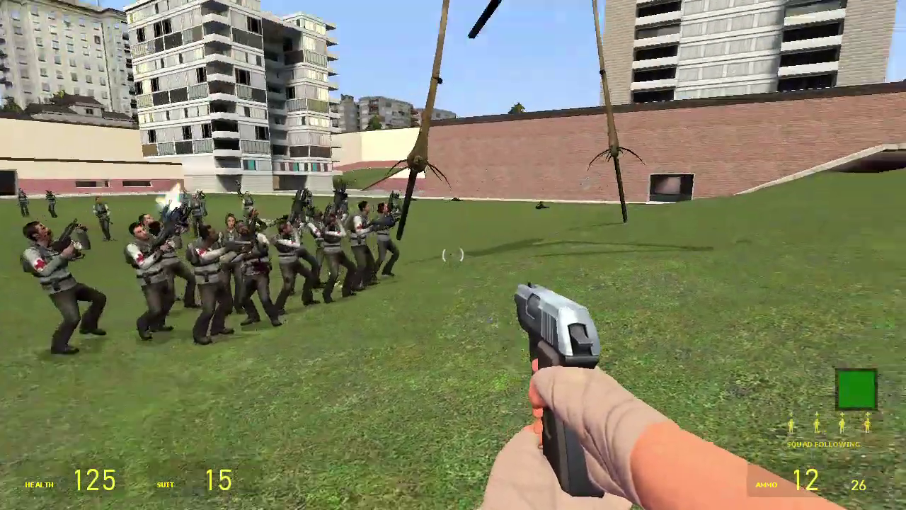
{"action": "left_click", "coordinate": [453, 255]}
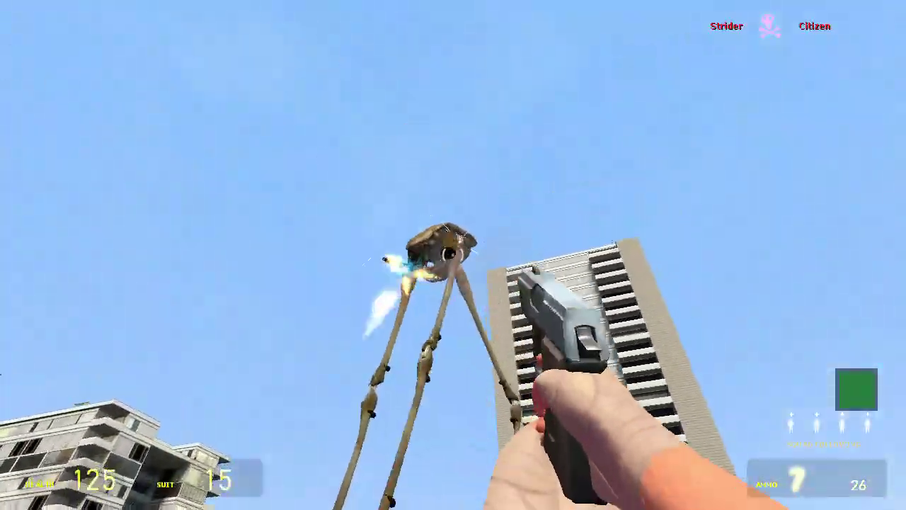
{"action": "key", "text": "r"}
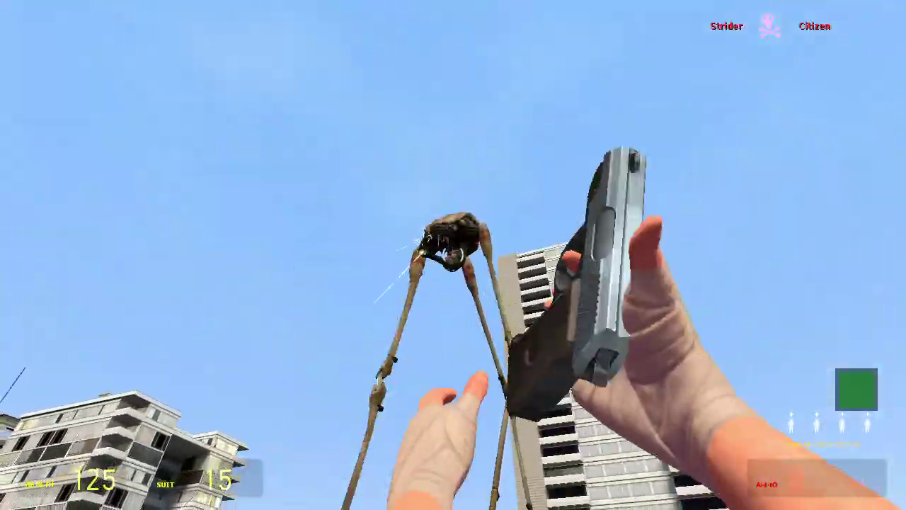
{"action": "key", "text": "3"}
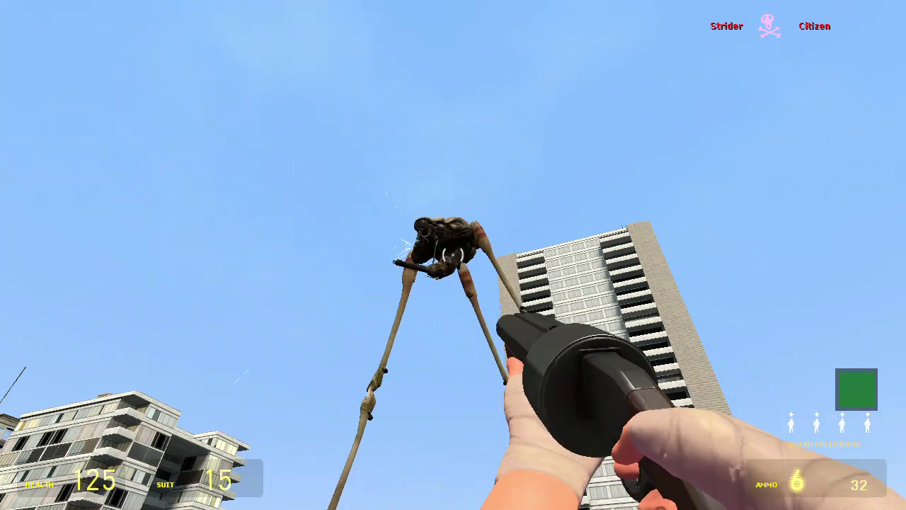
{"action": "left_click", "coordinate": [453, 255]}
Step: Switch to the pulse rifle and pound the Strider with sprays and four energy balls
{"action": "key", "text": "2"}
{"action": "key", "text": "3"}
{"action": "left_click", "coordinate": [453, 255]}
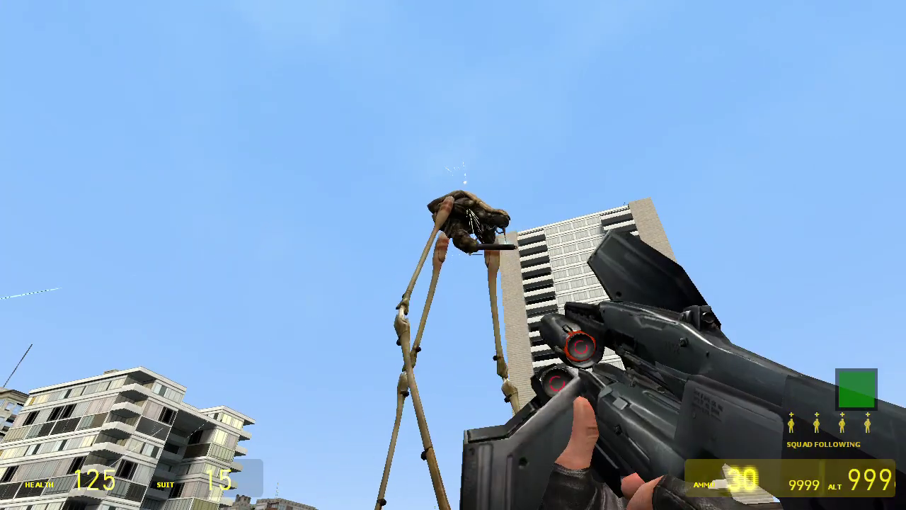
{"action": "right_click", "coordinate": [453, 255]}
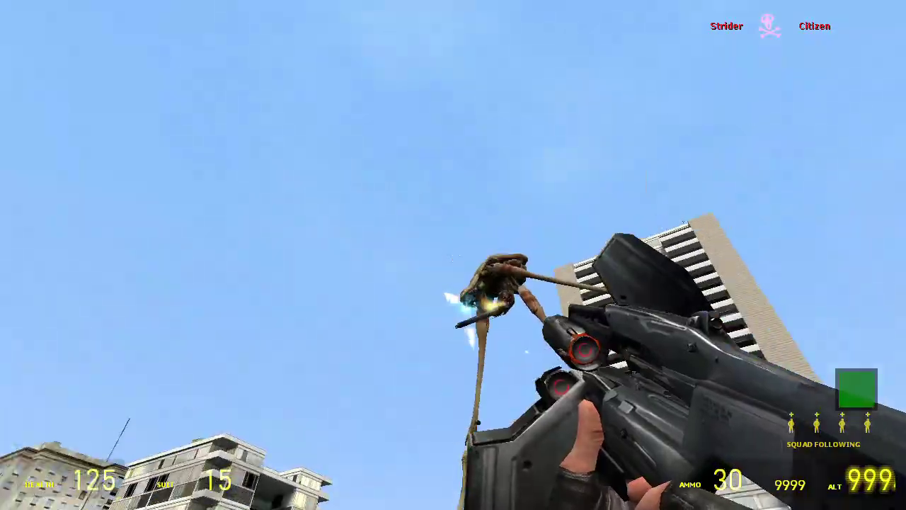
{"action": "left_click_drag", "start_coordinate": [454, 255], "coordinate": [453, 354]}
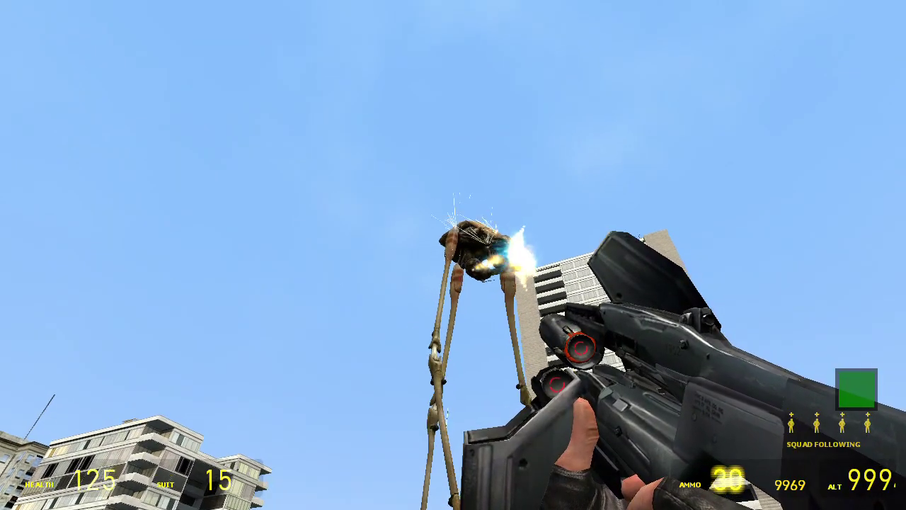
{"action": "right_click", "coordinate": [454, 255]}
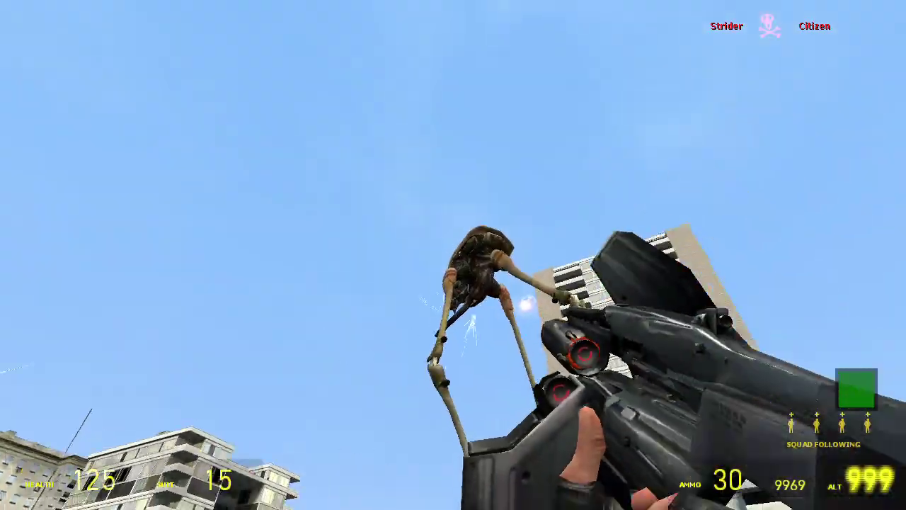
{"action": "right_click", "coordinate": [453, 255]}
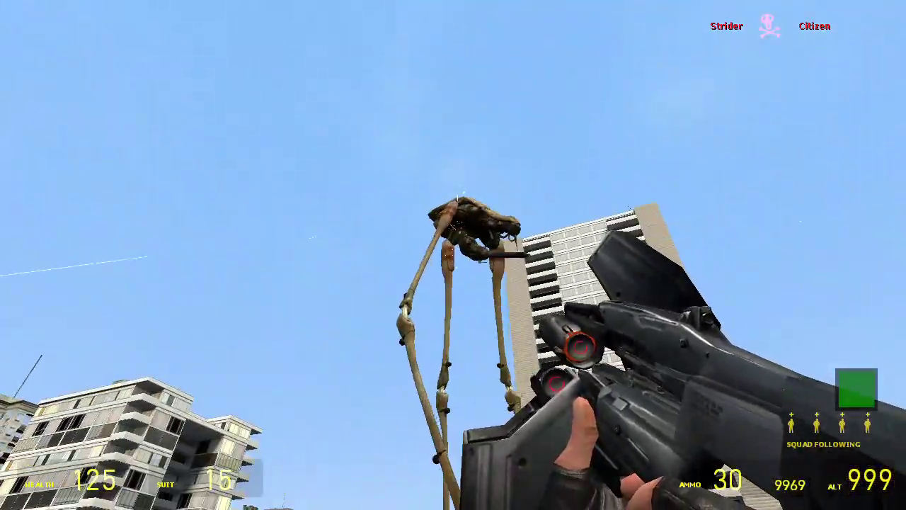
{"action": "right_click", "coordinate": [453, 255]}
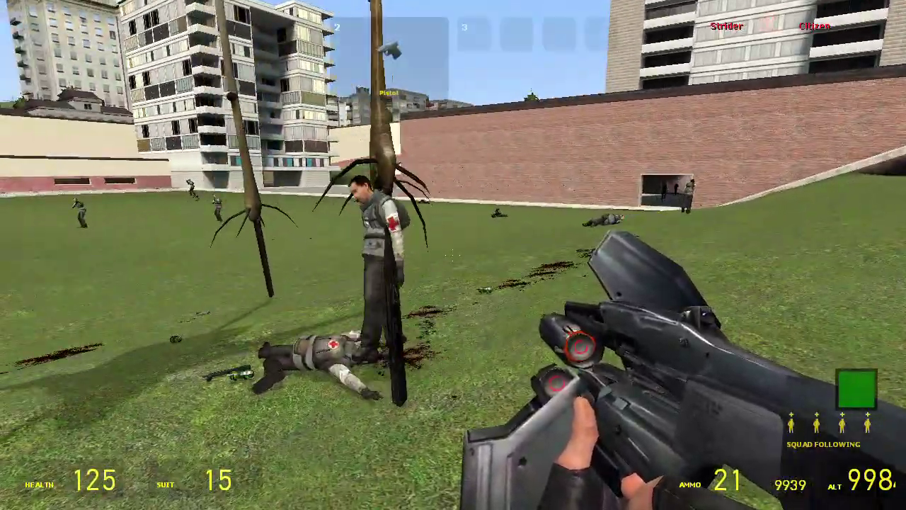
{"action": "key", "text": "2"}
Step: Shoot the Strider with the pistol, then spray it with pulse-rifle fire until it falls
{"action": "left_click", "coordinate": [453, 254]}
{"action": "left_click", "coordinate": [453, 255]}
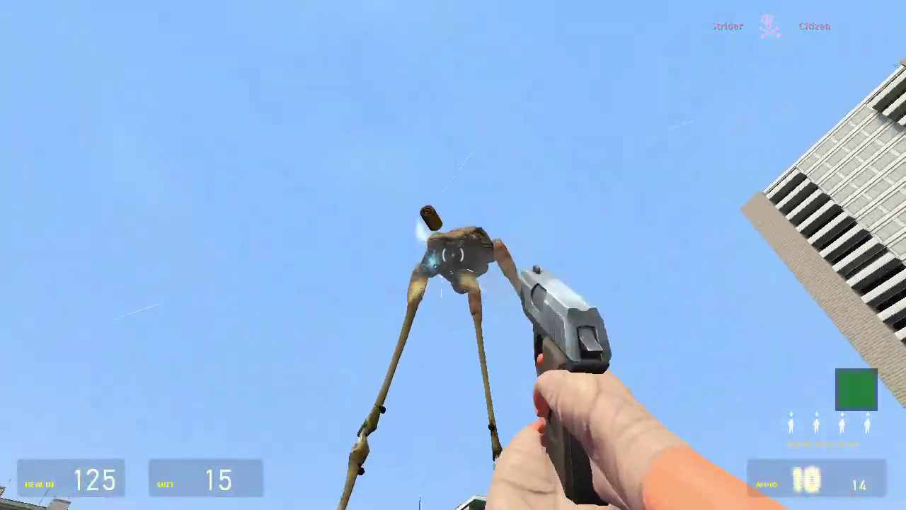
{"action": "key", "text": "3"}
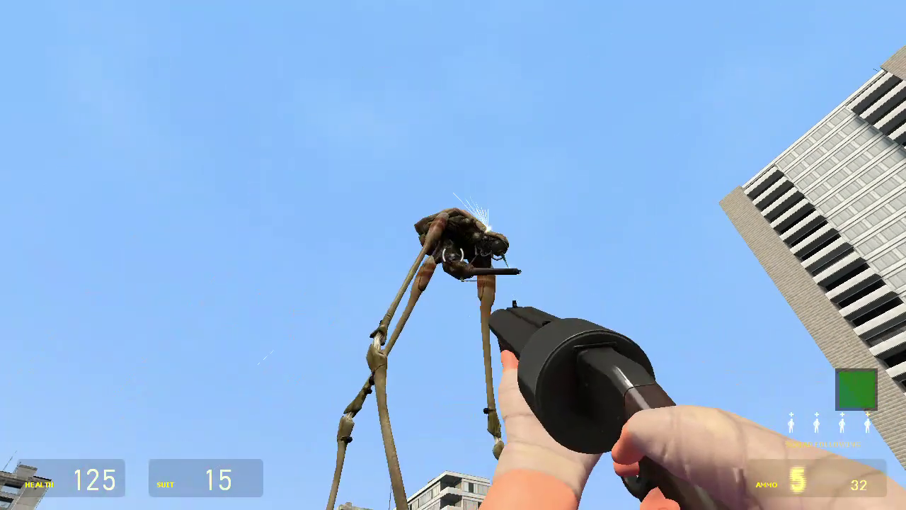
{"action": "key", "text": "3"}
{"action": "key", "text": "3"}
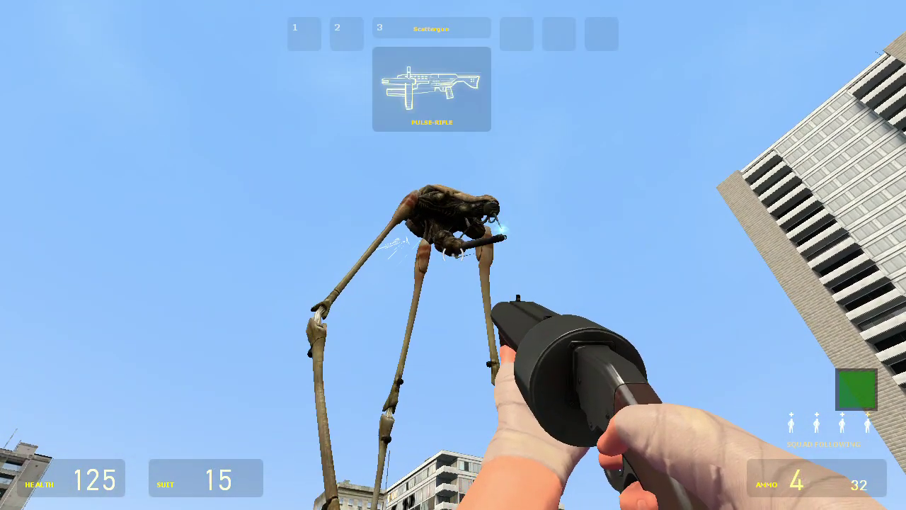
{"action": "left_click", "coordinate": [453, 255]}
{"action": "left_click_drag", "start_coordinate": [453, 255], "coordinate": [453, 255]}
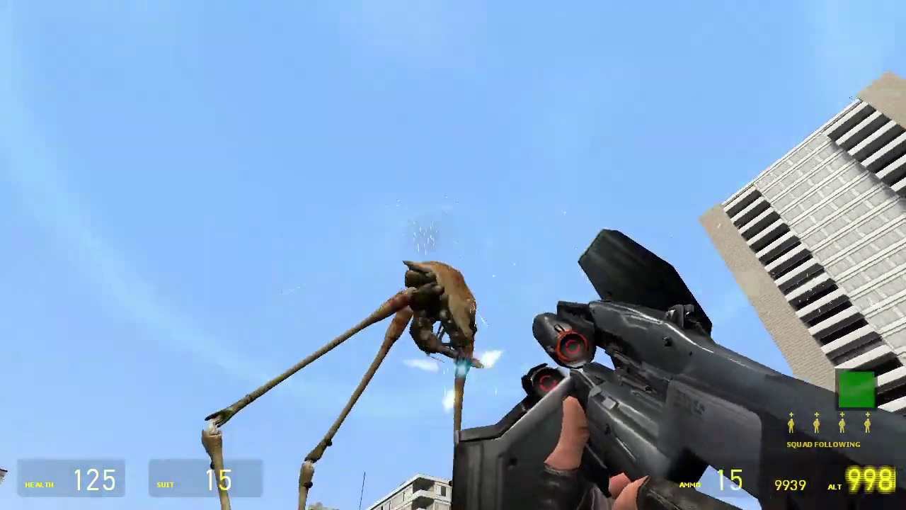
{"action": "left_click", "coordinate": [453, 255]}
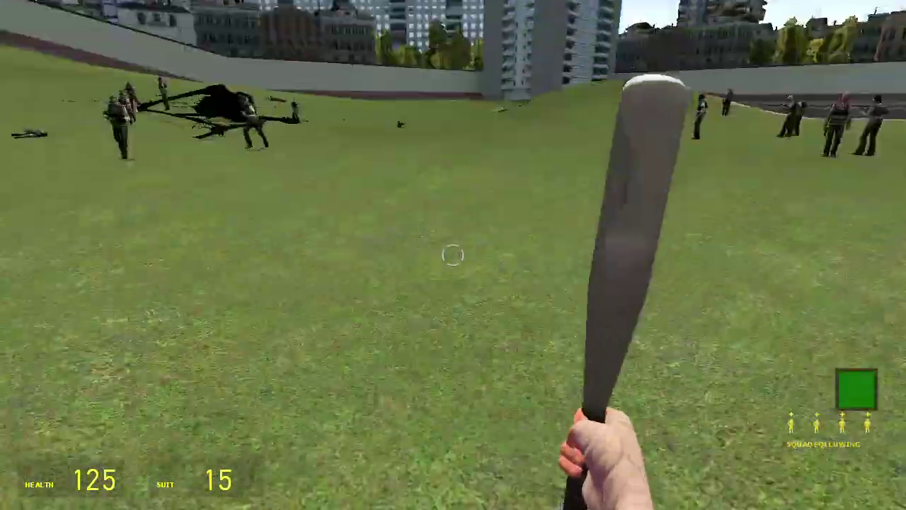
Step: Take a Medkit from the Weapons list, heal a medic, and bat the black ragdoll
{"action": "key", "text": "q"}
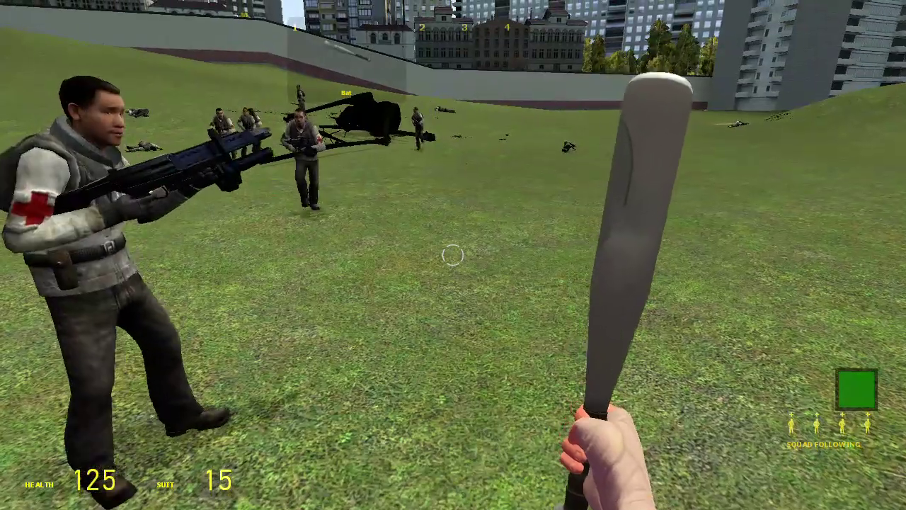
{"action": "key", "text": "q"}
{"action": "left_click", "coordinate": [143, 29]}
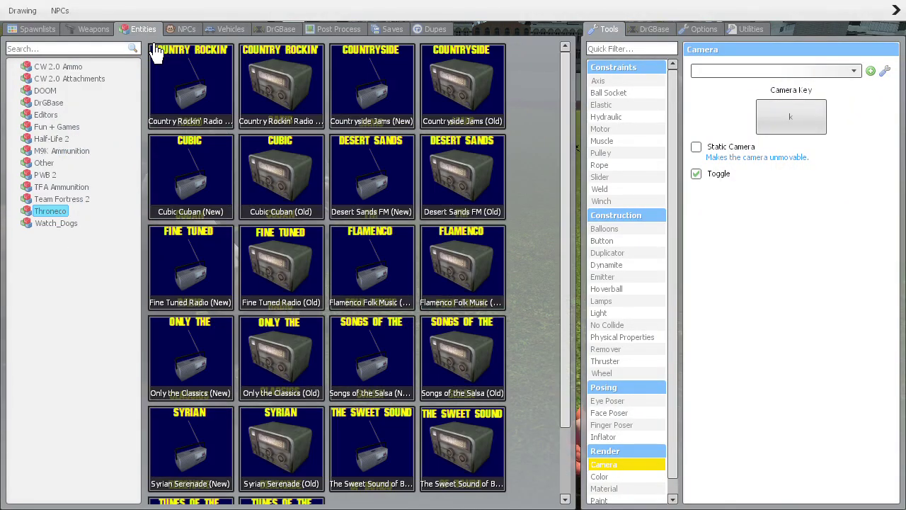
{"action": "left_click", "coordinate": [93, 29]}
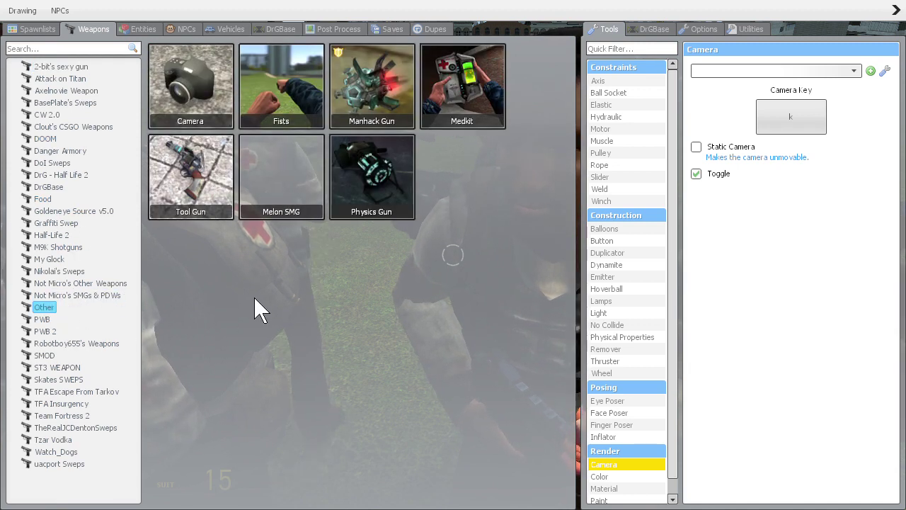
{"action": "left_click", "coordinate": [464, 87]}
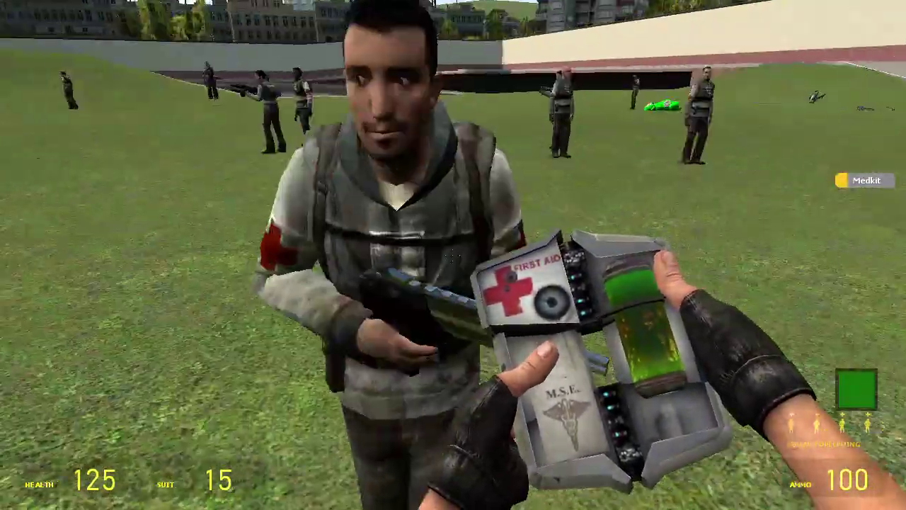
{"action": "left_click", "coordinate": [453, 255]}
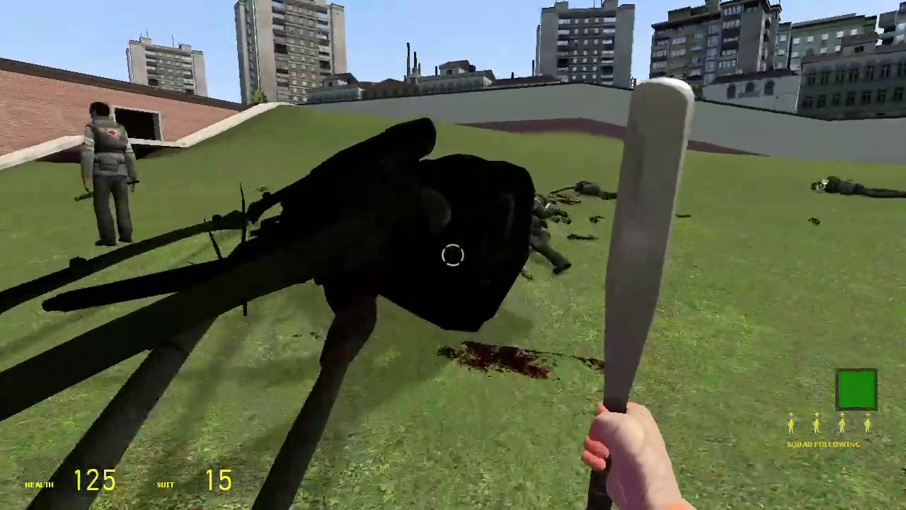
{"action": "left_click", "coordinate": [453, 255]}
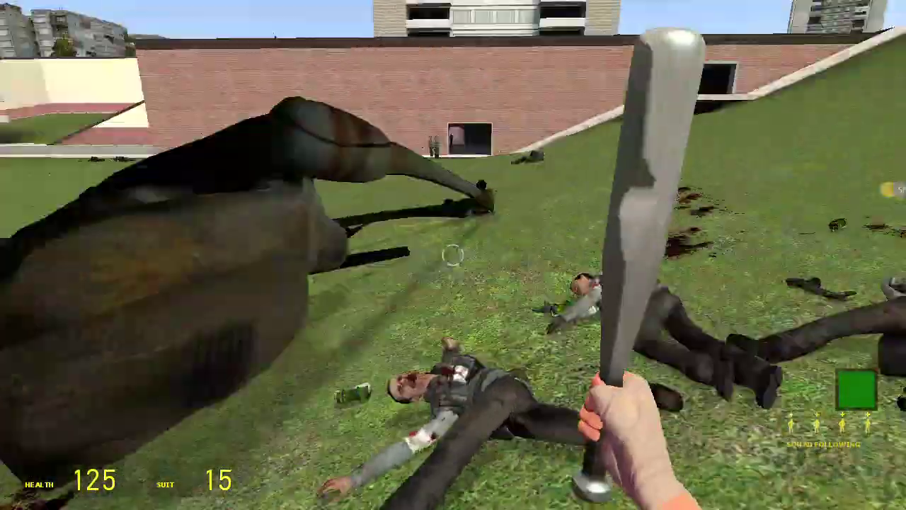
Step: From Humans + Resistance NPCs, spawn eight Medics across the field
{"action": "key", "text": "q"}
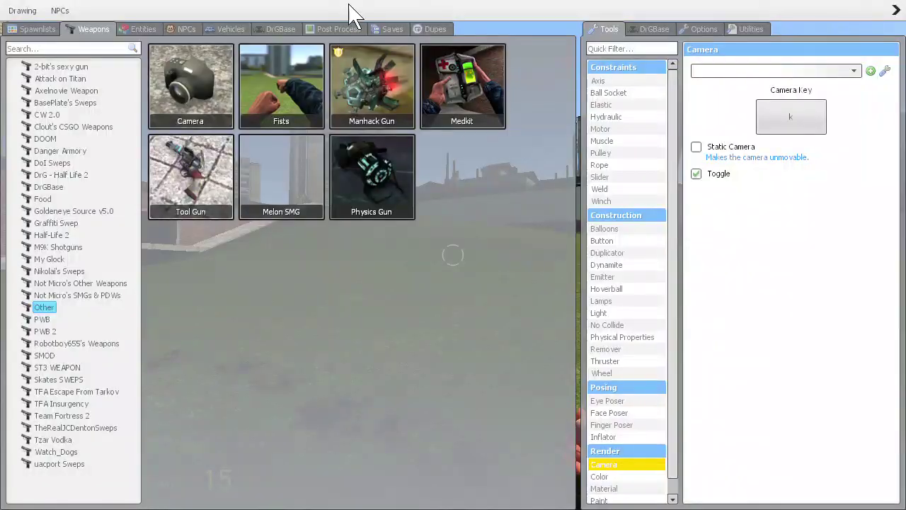
{"action": "left_click", "coordinate": [186, 30]}
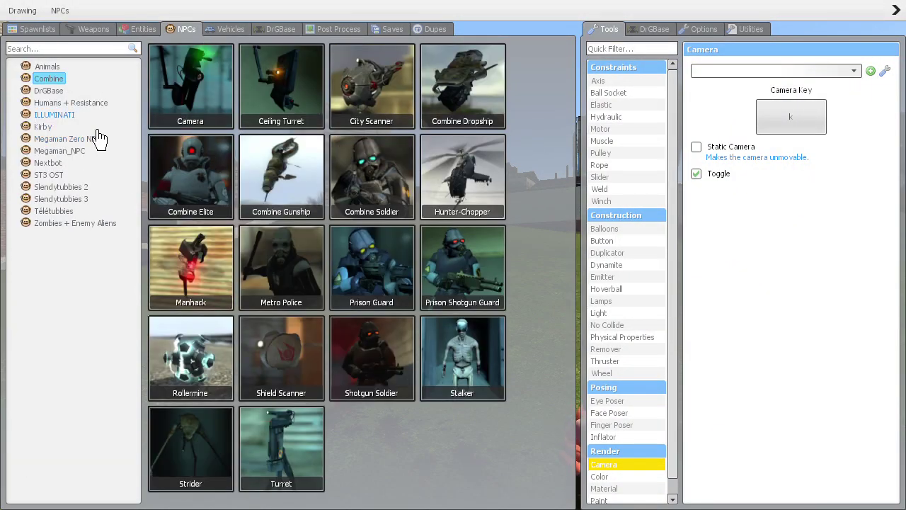
{"action": "left_click", "coordinate": [71, 103]}
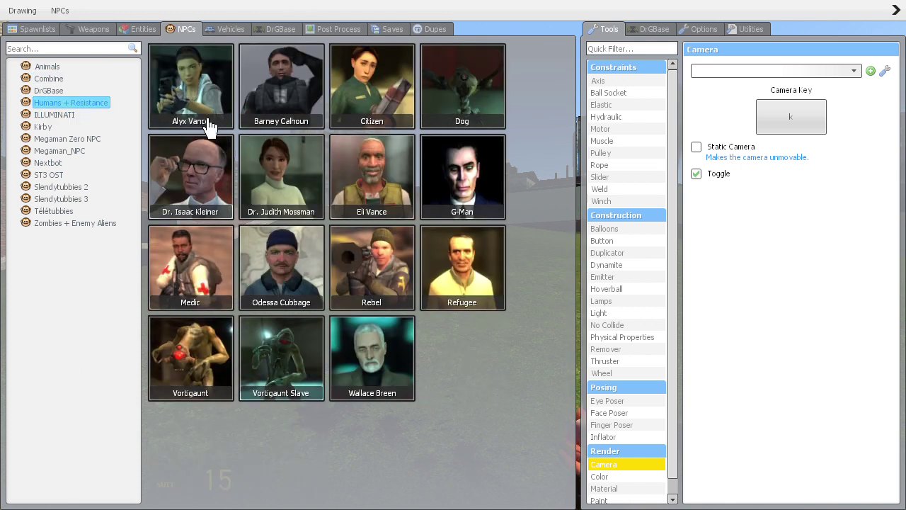
{"action": "left_click", "coordinate": [228, 273]}
{"action": "key", "text": "q"}
{"action": "left_click", "coordinate": [225, 272]}
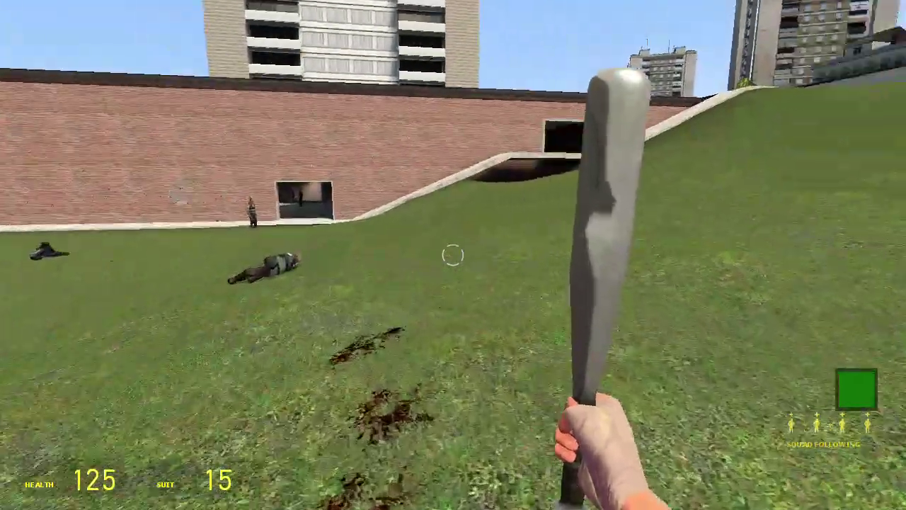
{"action": "key", "text": "q"}
{"action": "left_click", "coordinate": [223, 268]}
{"action": "key", "text": "q"}
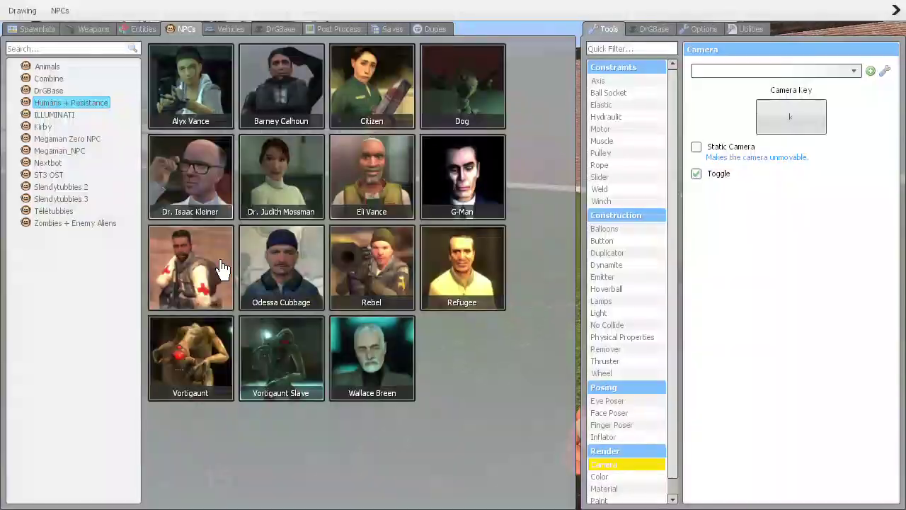
{"action": "left_click", "coordinate": [223, 268]}
{"action": "key", "text": "q"}
{"action": "left_click", "coordinate": [223, 268]}
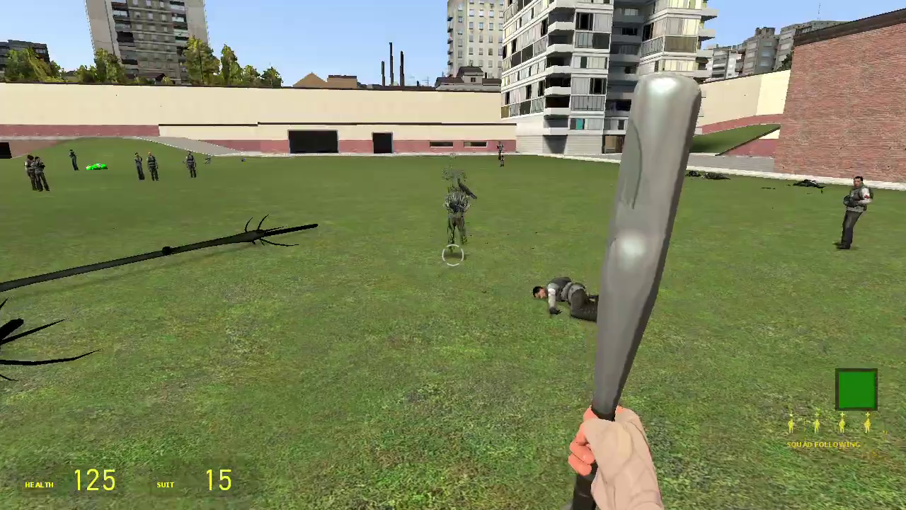
{"action": "key", "text": "q"}
{"action": "left_click", "coordinate": [223, 267]}
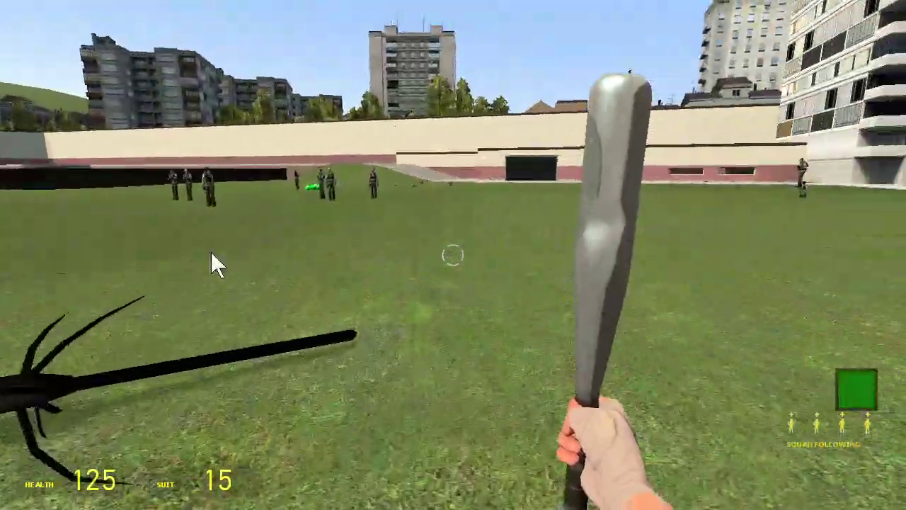
{"action": "key", "text": "q"}
{"action": "left_click", "coordinate": [223, 268]}
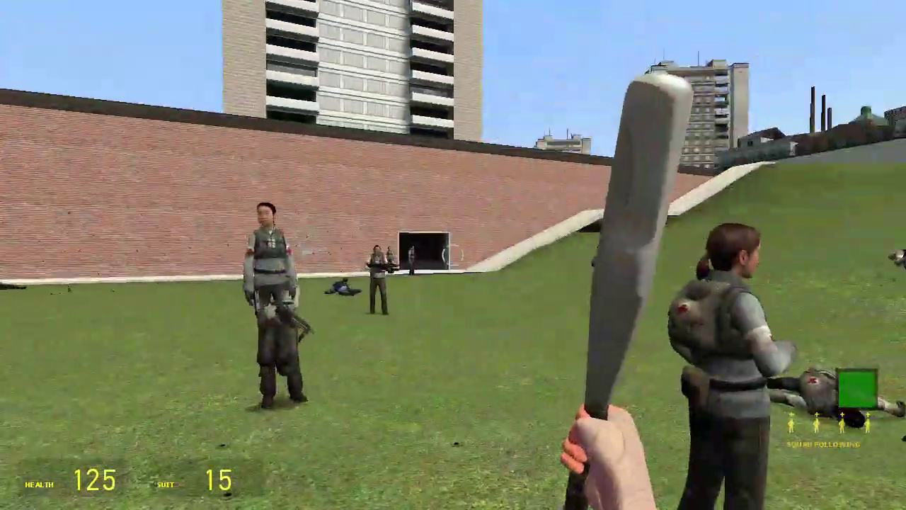
{"action": "key", "text": "q"}
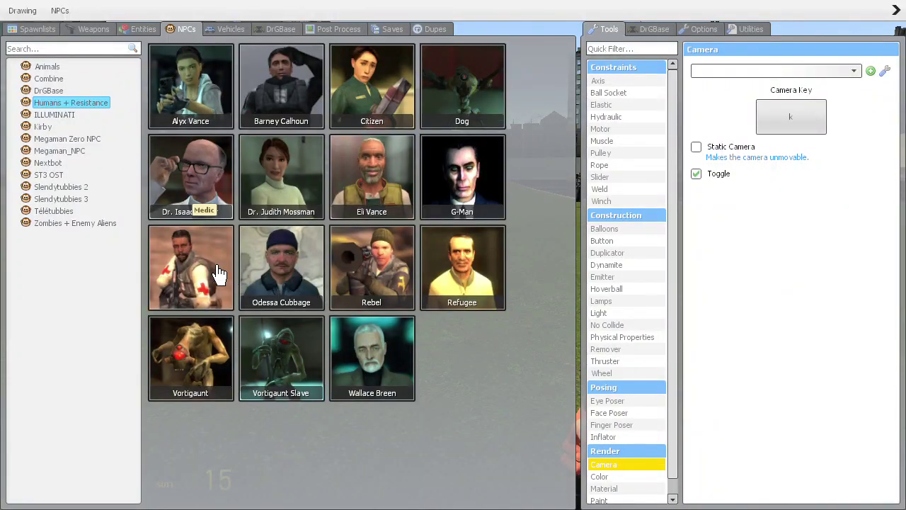
{"action": "left_click", "coordinate": [220, 271]}
Step: Spawn five more Medics, then switch the NPC catalogue to the Combine category
{"action": "key", "text": "q"}
{"action": "key", "text": "q"}
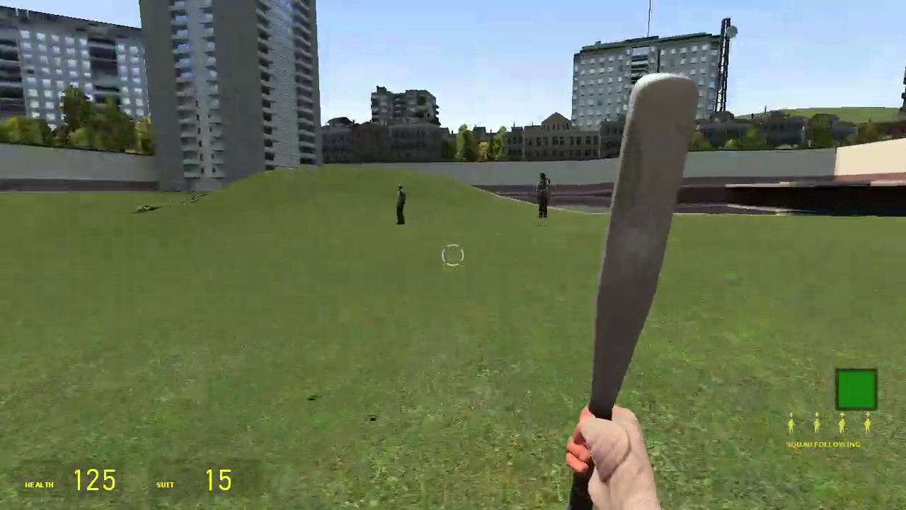
{"action": "key", "text": "q"}
{"action": "left_click", "coordinate": [220, 271]}
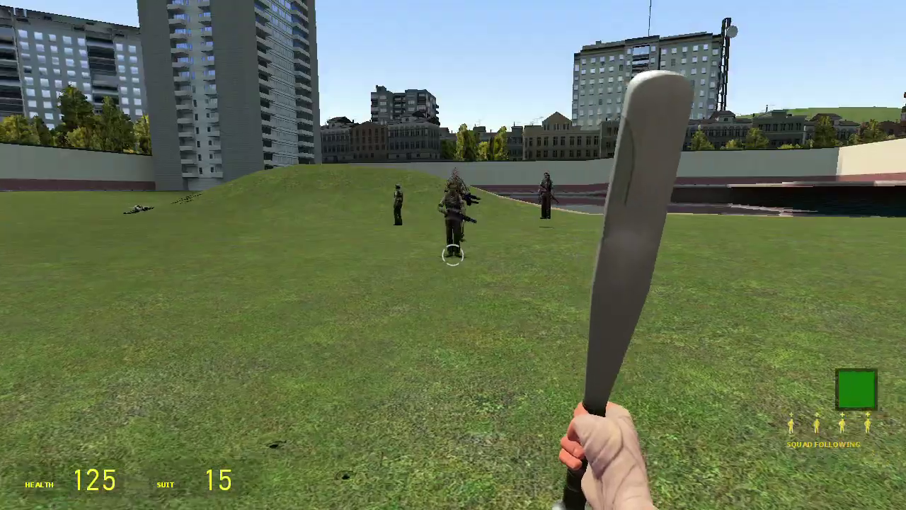
{"action": "key", "text": "q"}
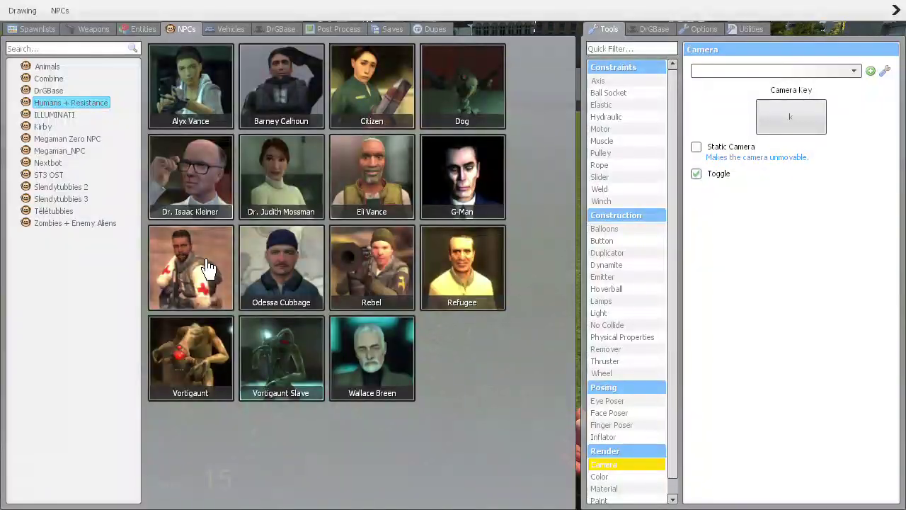
{"action": "left_click", "coordinate": [220, 271]}
{"action": "key", "text": "q"}
{"action": "left_click", "coordinate": [220, 271]}
{"action": "key", "text": "q"}
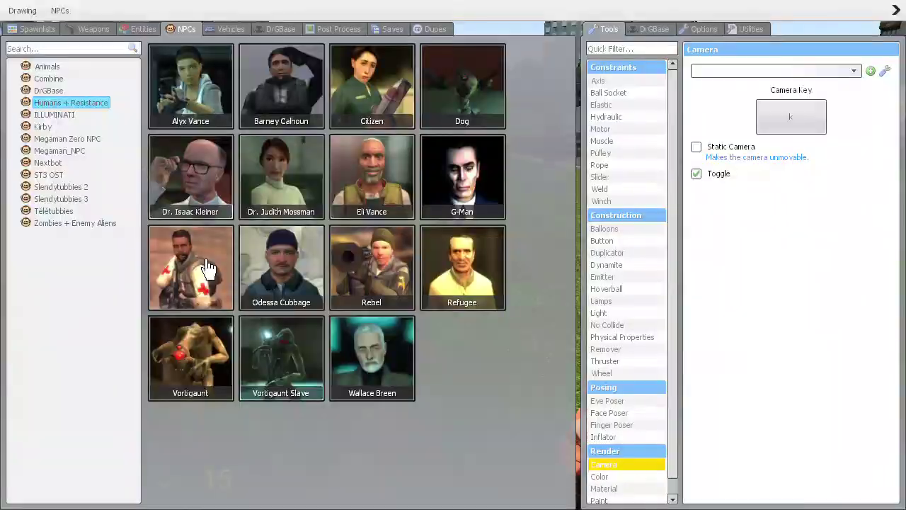
{"action": "left_click", "coordinate": [220, 271]}
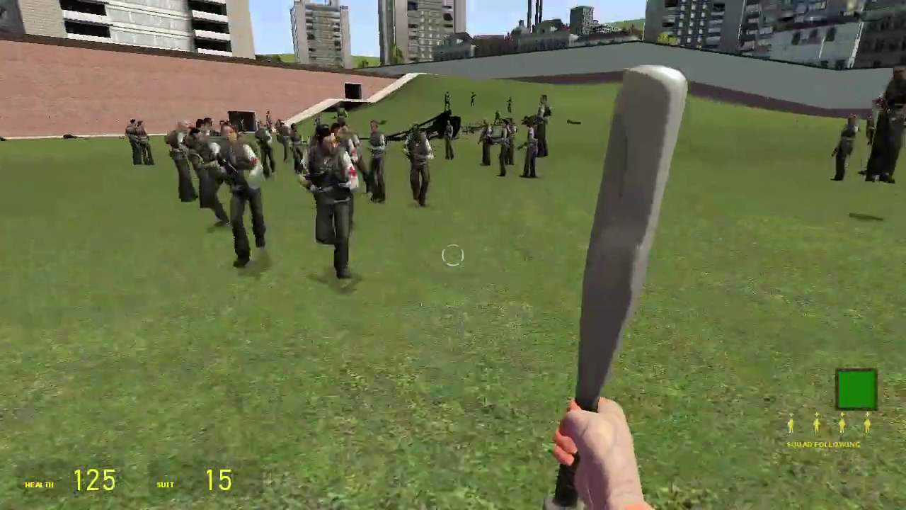
{"action": "key", "text": "q"}
{"action": "left_click", "coordinate": [209, 269]}
{"action": "key", "text": "q"}
{"action": "key", "text": "q"}
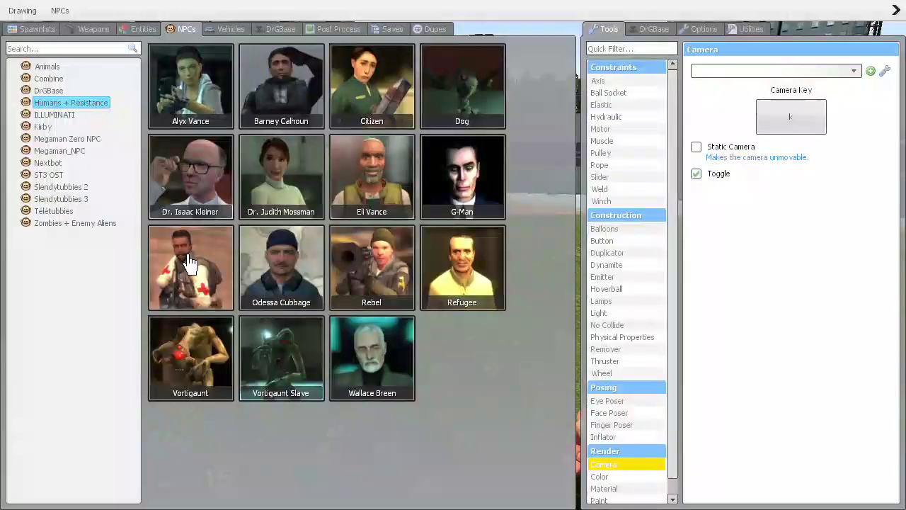
{"action": "left_click", "coordinate": [75, 79]}
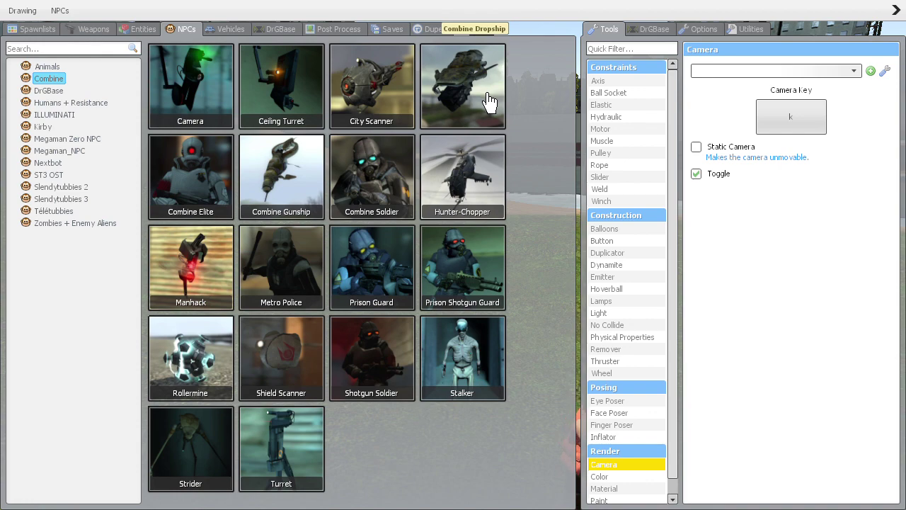
Step: Spawn a Combine Dropship and attack it with pulse-rifle fire and an energy orb
{"action": "left_click", "coordinate": [462, 86]}
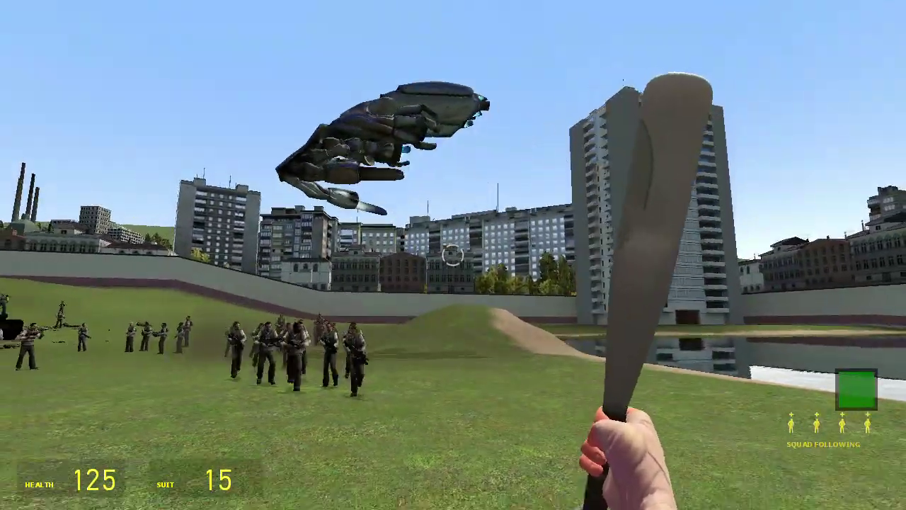
{"action": "scroll", "coordinate": [453, 255], "scroll_direction": "down", "scroll_amount": 1}
{"action": "left_click", "coordinate": [453, 255]}
{"action": "scroll", "coordinate": [453, 255], "scroll_direction": "down", "scroll_amount": 1}
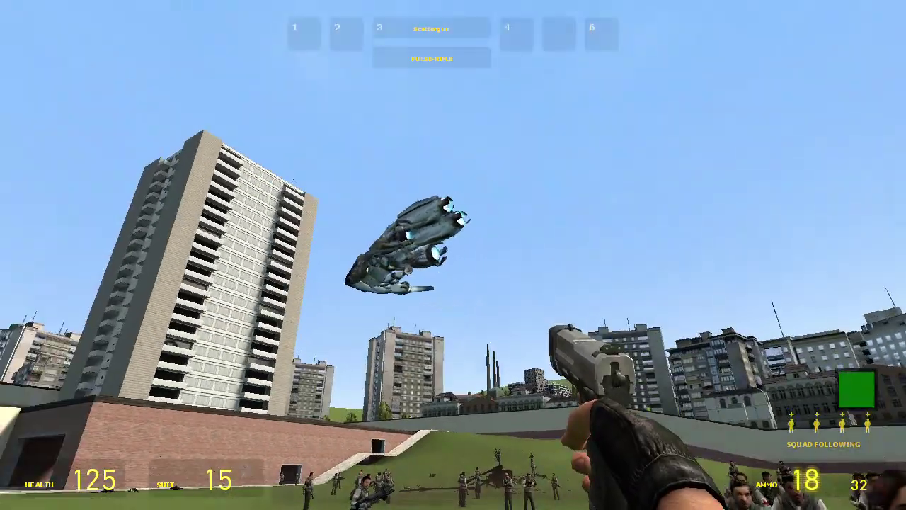
{"action": "left_click", "coordinate": [453, 255]}
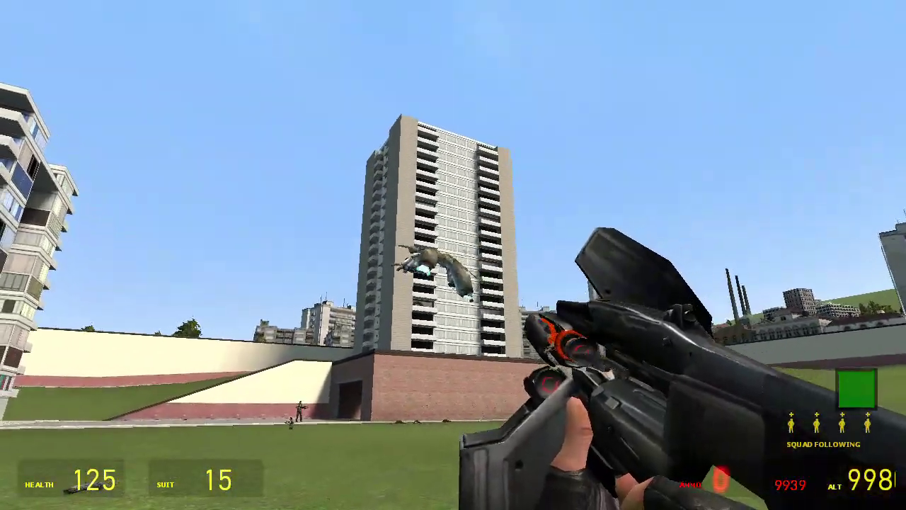
{"action": "key", "text": "r"}
{"action": "left_click_drag", "start_coordinate": [453, 255], "coordinate": [454, 254]}
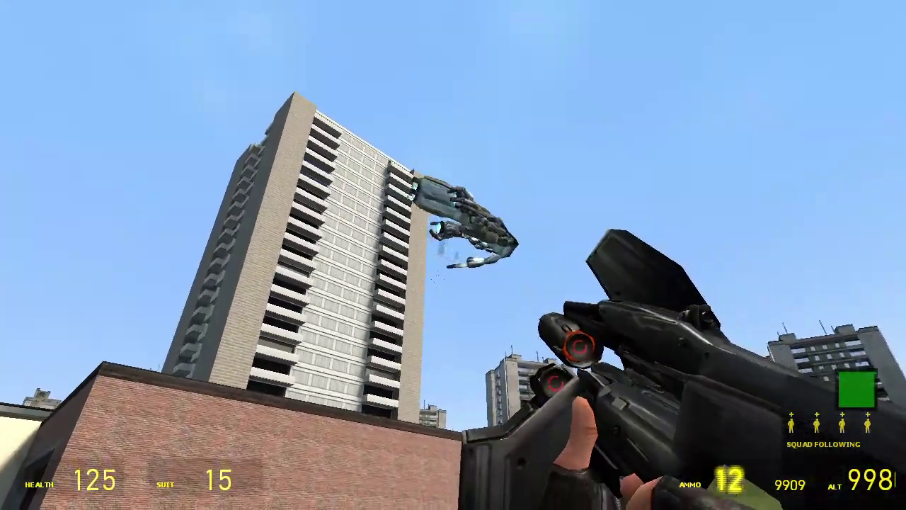
{"action": "right_click", "coordinate": [453, 255]}
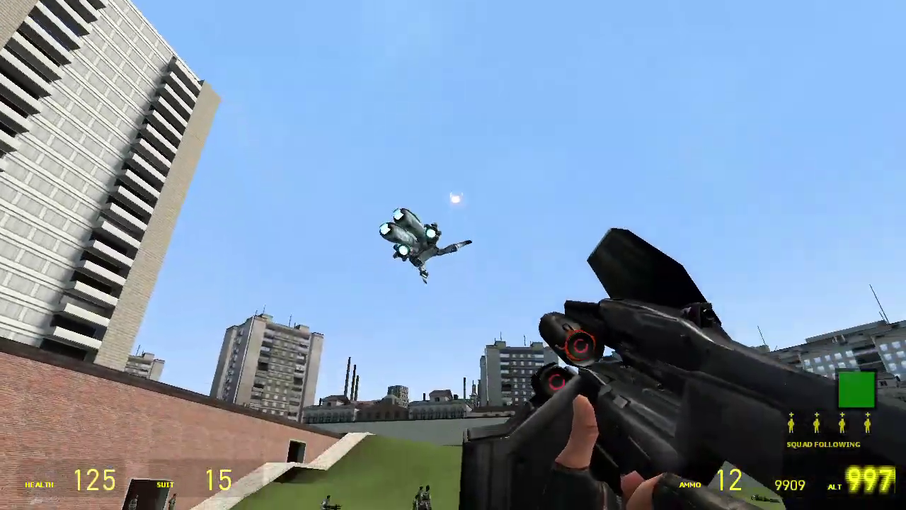
Step: Keep firing bursts and an energy ball at the Dropship, reloading in between
{"action": "left_click_drag", "start_coordinate": [453, 255], "coordinate": [453, 254]}
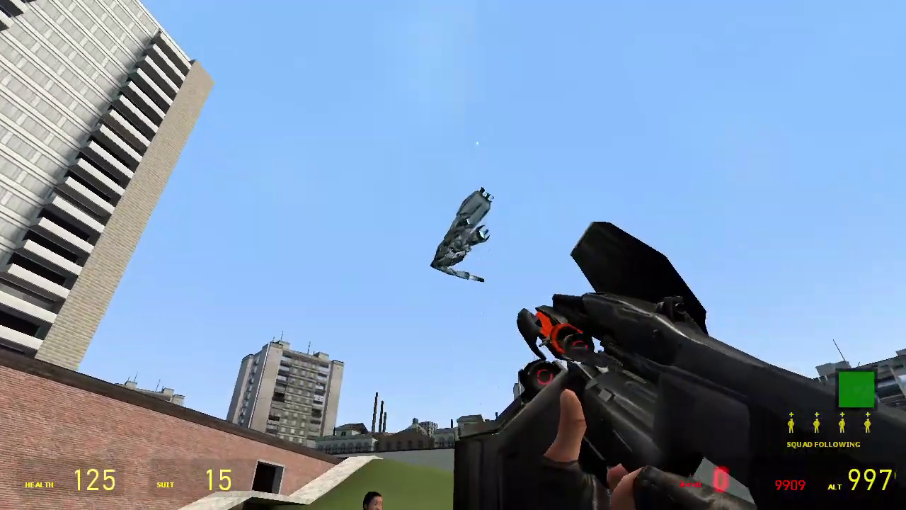
{"action": "key", "text": "r"}
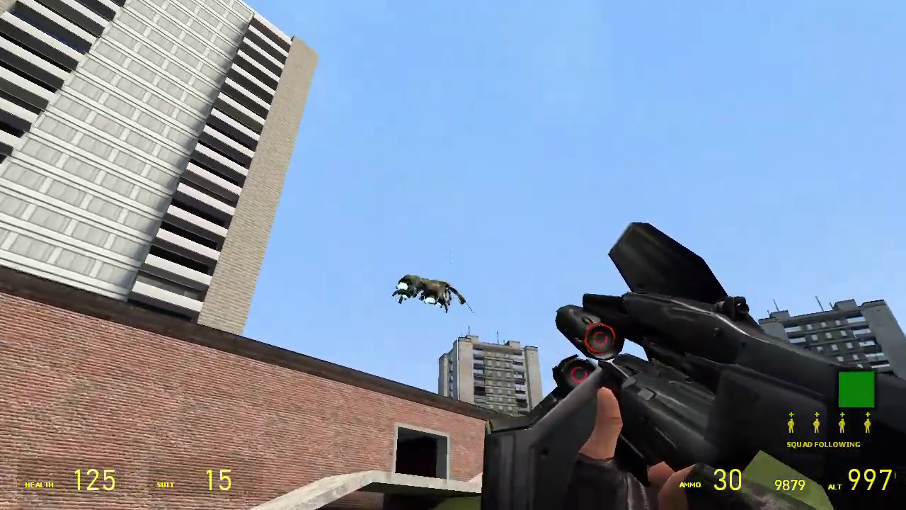
{"action": "right_click", "coordinate": [453, 255]}
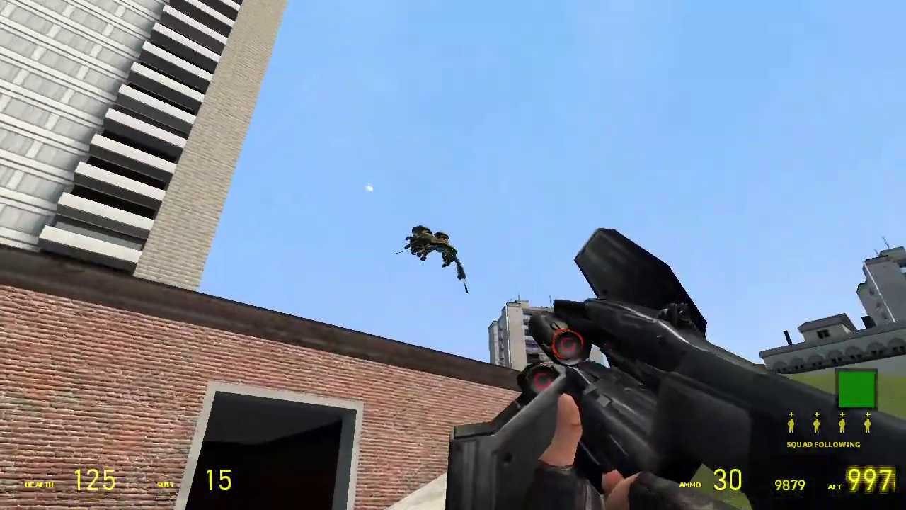
{"action": "left_click_drag", "start_coordinate": [453, 255], "coordinate": [453, 254]}
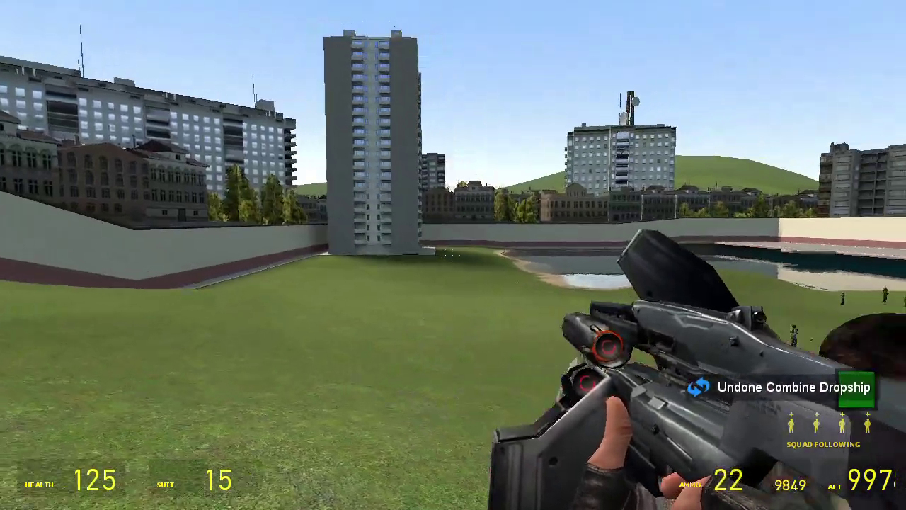
{"action": "key", "text": "q"}
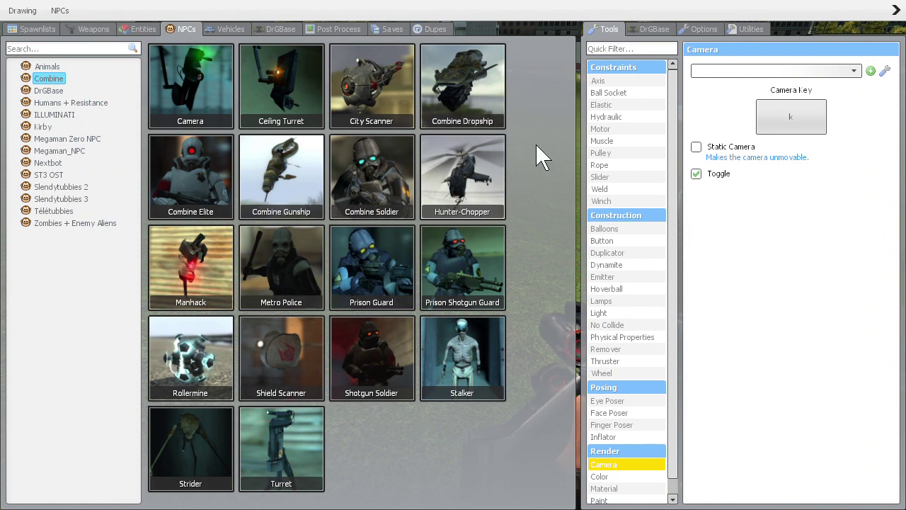
Step: Spawn a Combine Gunship, shoot at it, and undo it
{"action": "left_click", "coordinate": [297, 191]}
{"action": "key", "text": "q"}
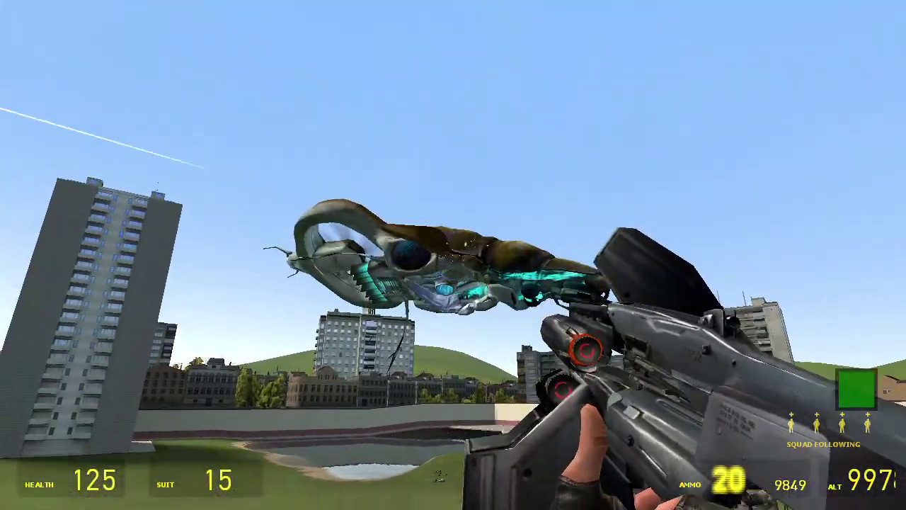
{"action": "left_click", "coordinate": [453, 255]}
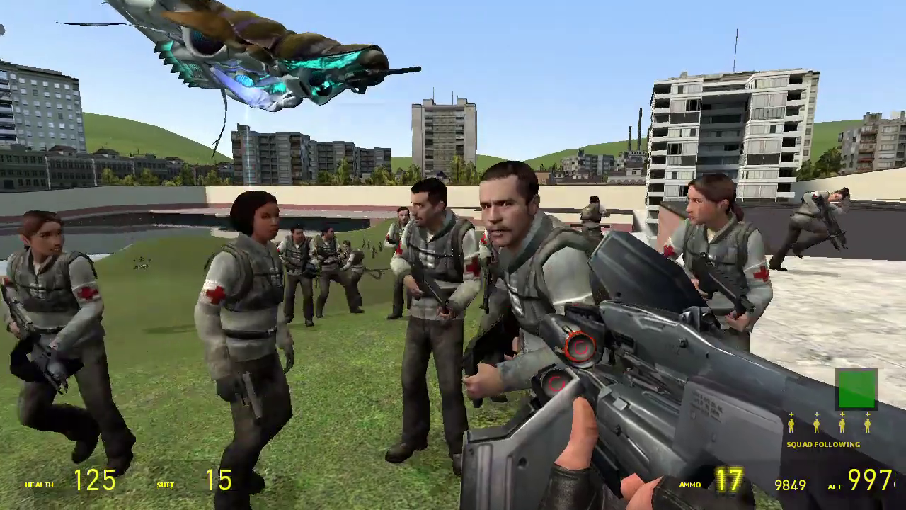
{"action": "key", "text": "z"}
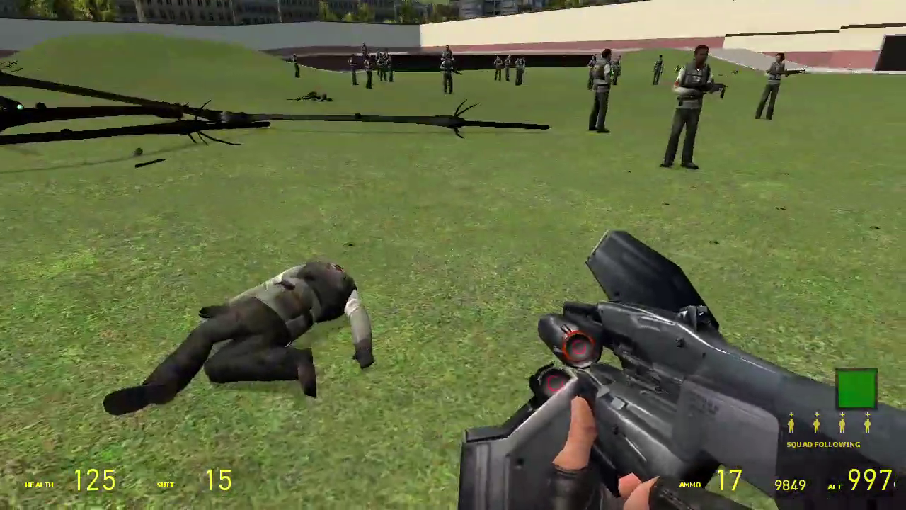
Step: Spawn a Combine Stalker from the Combine list for the medics to fight
{"action": "key", "text": "q"}
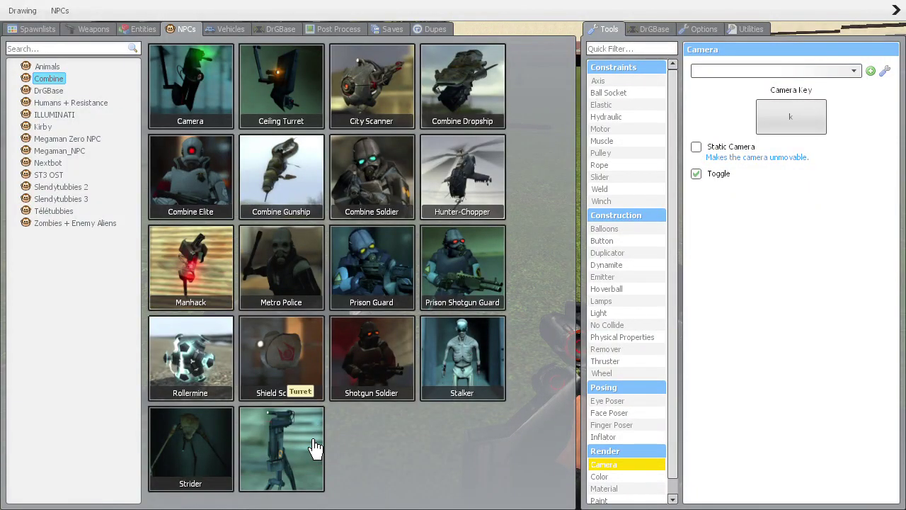
{"action": "key", "text": "q"}
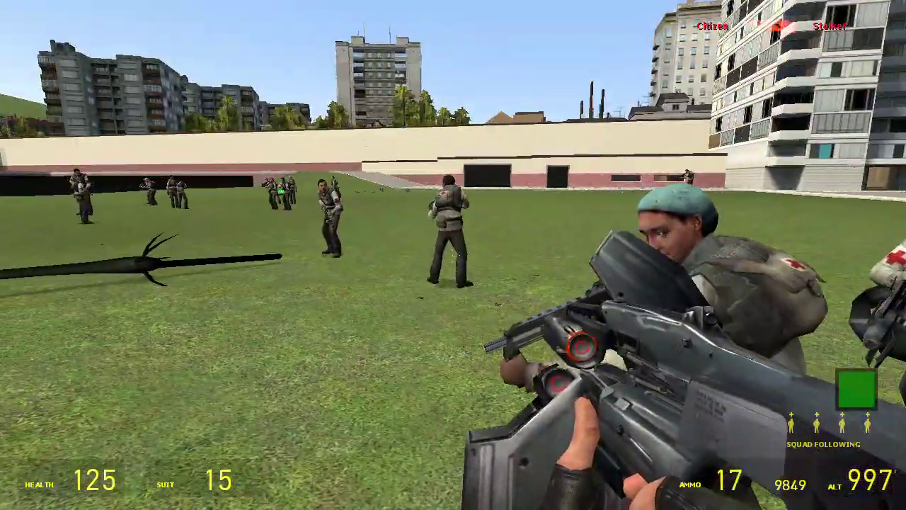
{"action": "key", "text": "q"}
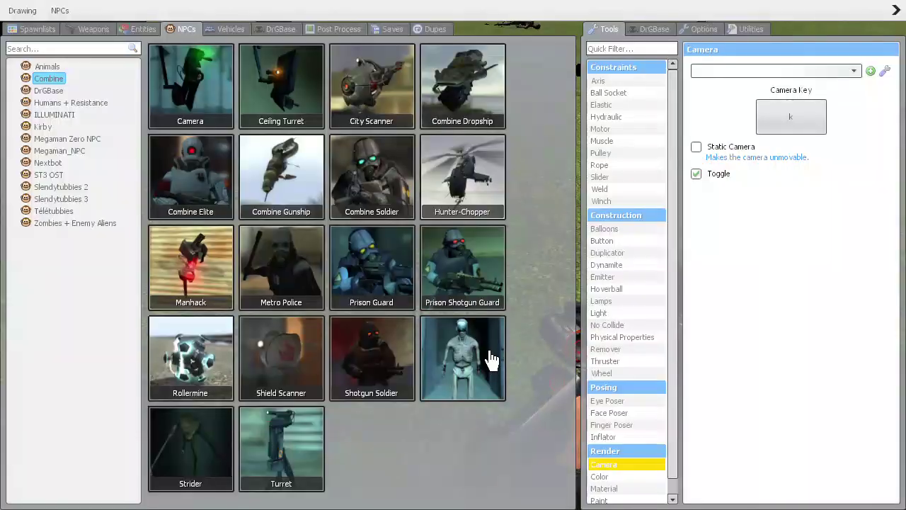
{"action": "left_click", "coordinate": [281, 175]}
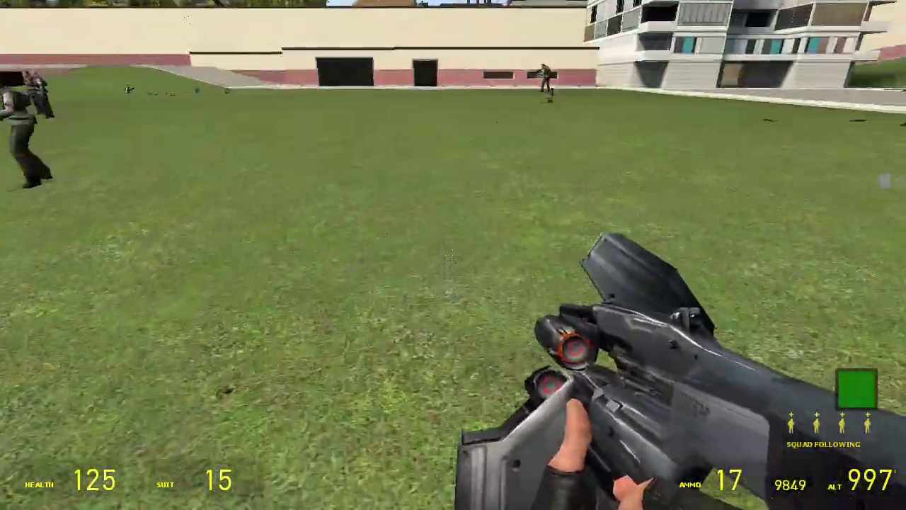
{"action": "key", "text": "q"}
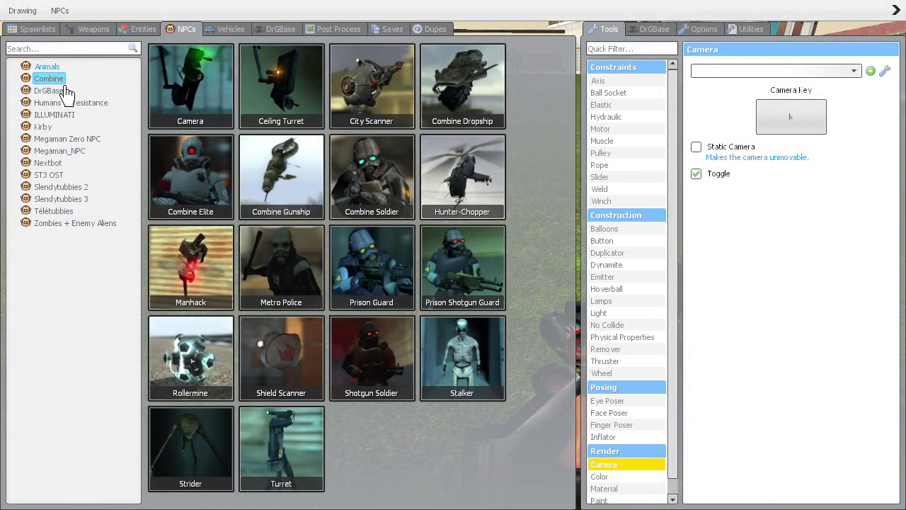
Step: Spawn two Medics from the Humans + Resistance list
{"action": "left_click", "coordinate": [71, 103]}
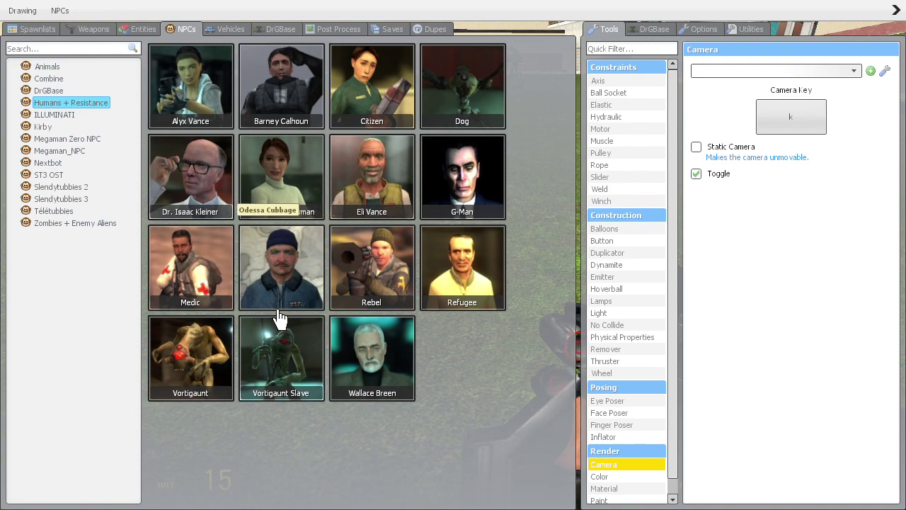
{"action": "left_click", "coordinate": [197, 289]}
{"action": "key", "text": "q"}
{"action": "key", "text": "q"}
{"action": "left_click", "coordinate": [453, 255]}
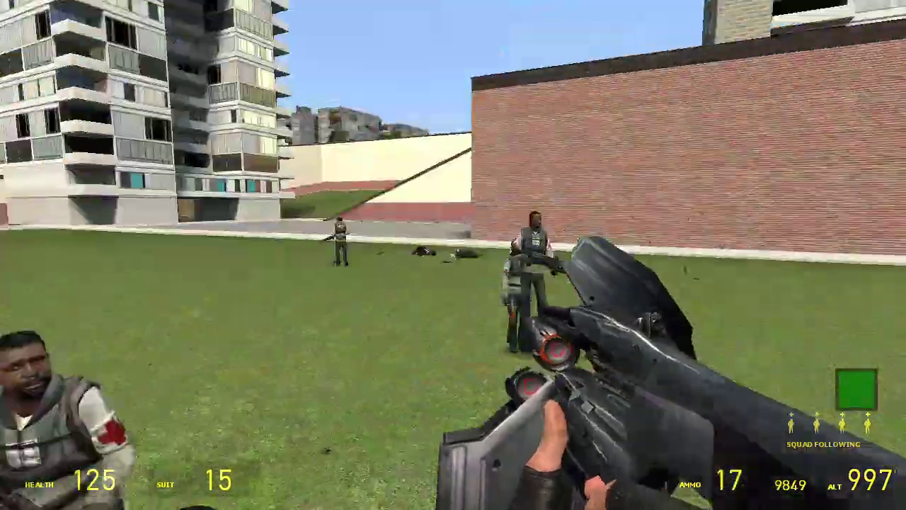
Step: Cycle through slot 3 weapons and equip the grenade launcher
{"action": "key", "text": "3"}
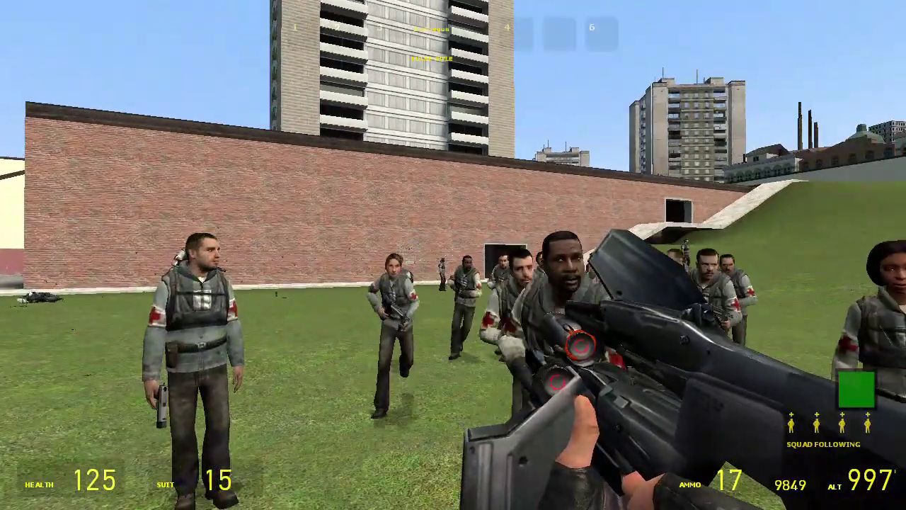
{"action": "key", "text": "3"}
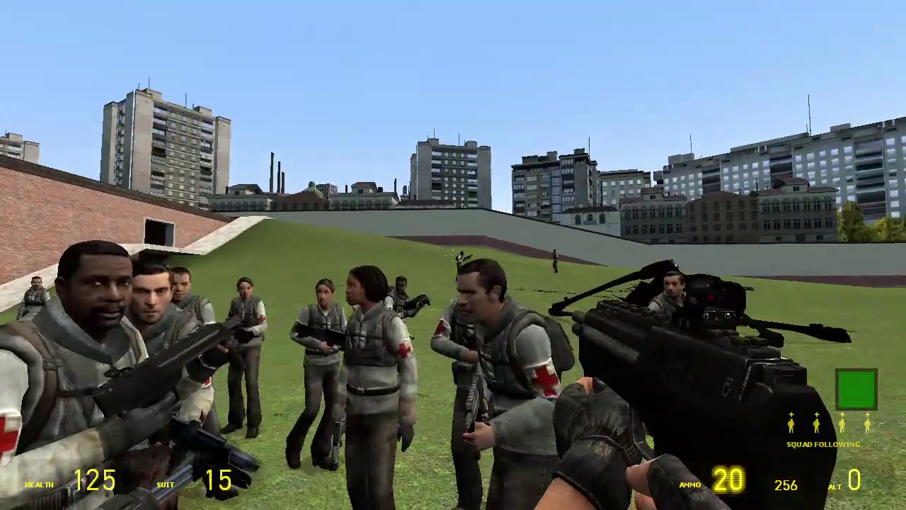
{"action": "key", "text": "3"}
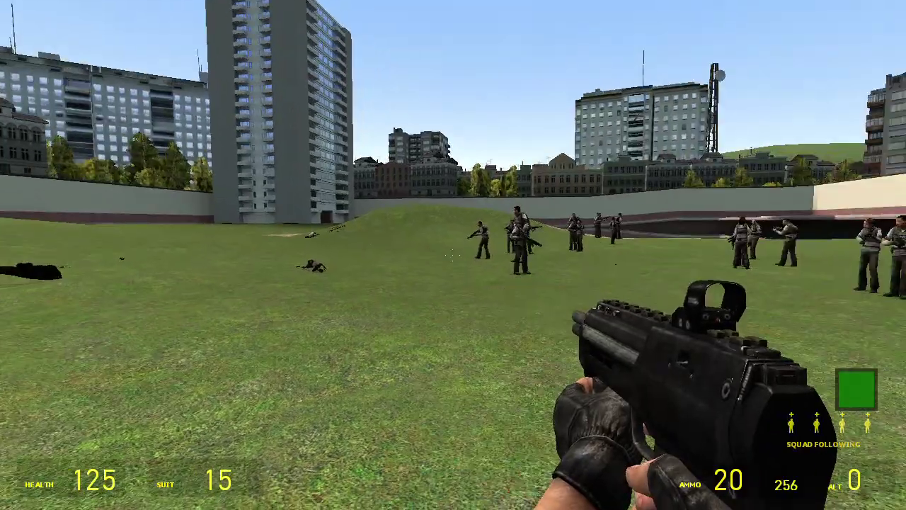
{"action": "scroll", "coordinate": [453, 255], "scroll_direction": "down", "scroll_amount": 1}
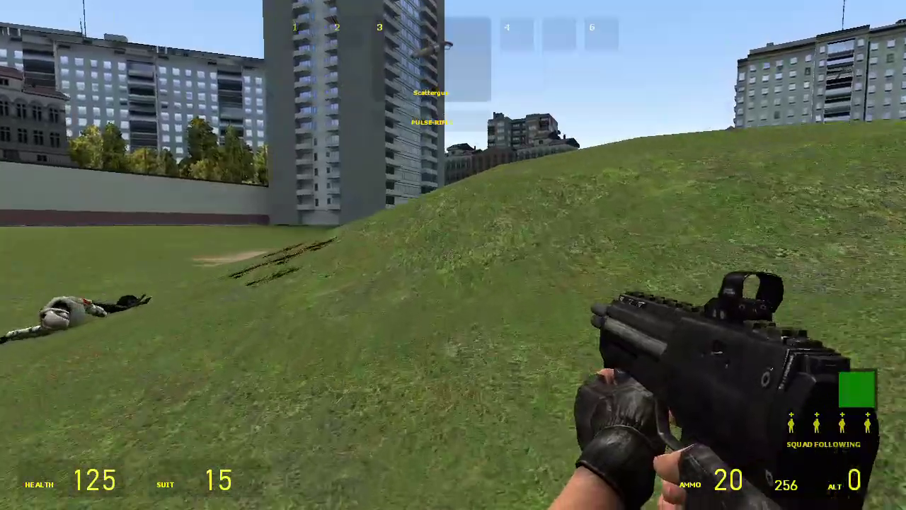
{"action": "left_click", "coordinate": [453, 255]}
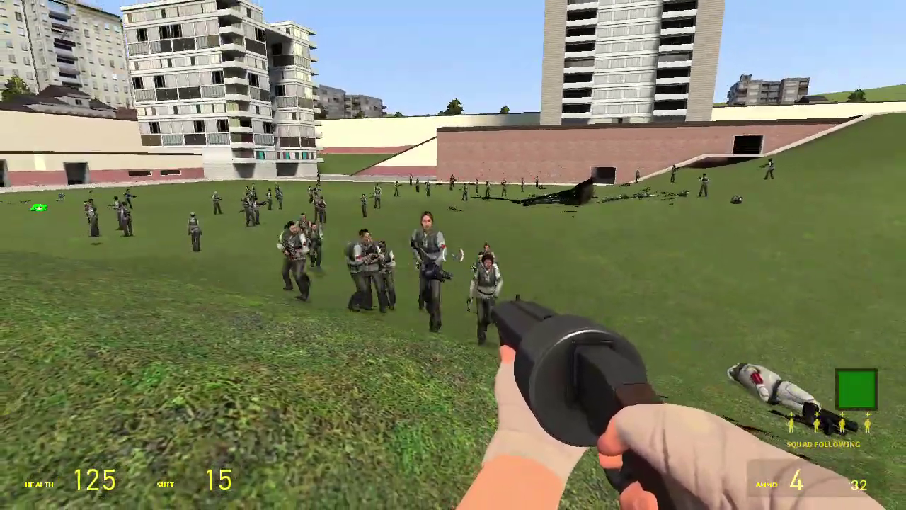
Step: Spawn more Medics to enlarge the crowd
{"action": "key", "text": "q"}
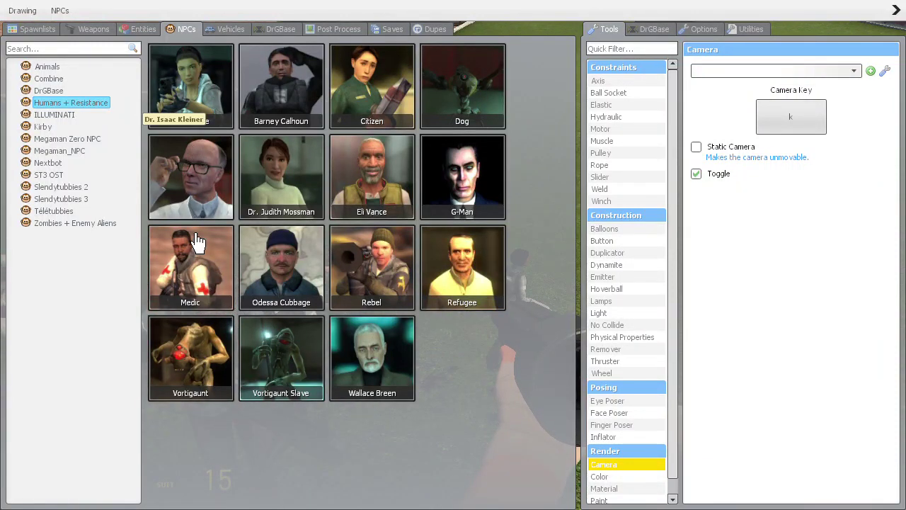
{"action": "left_click", "coordinate": [200, 276]}
{"action": "key", "text": "q"}
{"action": "key", "text": "q"}
{"action": "key", "text": "q"}
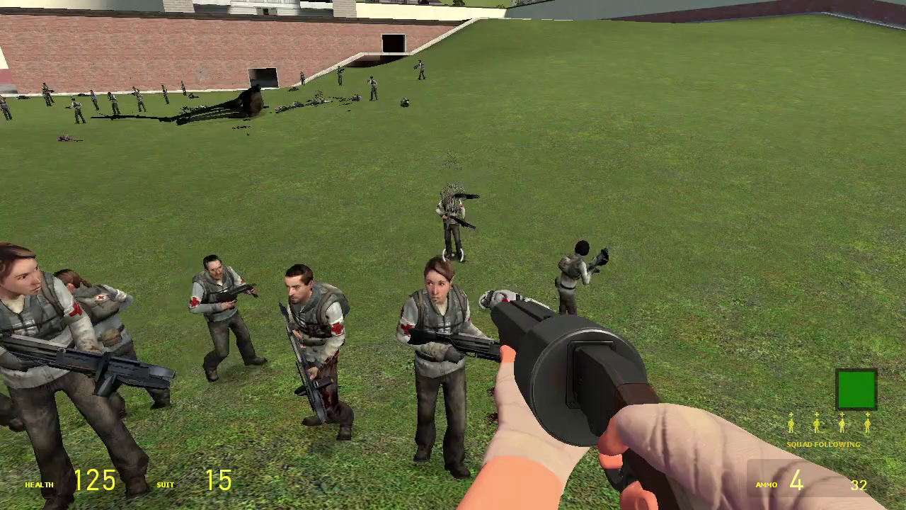
{"action": "key", "text": "q"}
{"action": "key", "text": "q"}
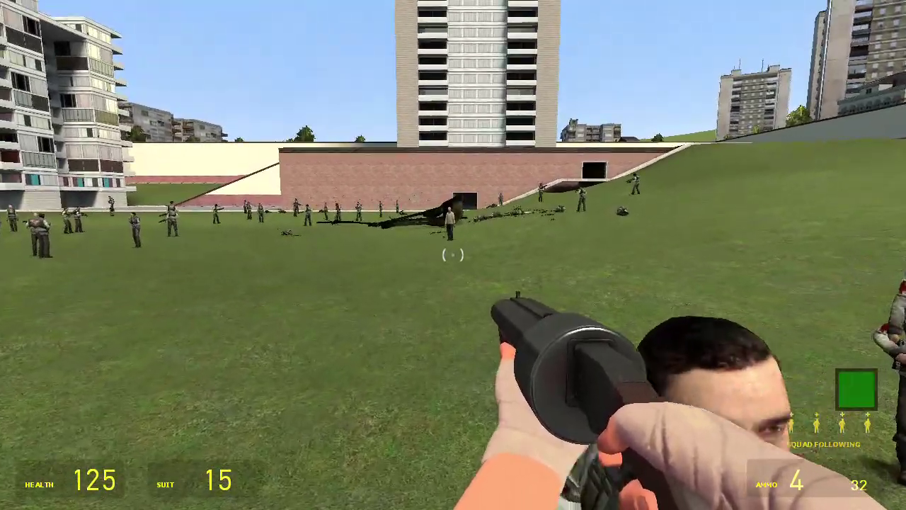
{"action": "key", "text": "q"}
{"action": "key", "text": "q"}
{"action": "key", "text": "q"}
{"action": "key", "text": "q"}
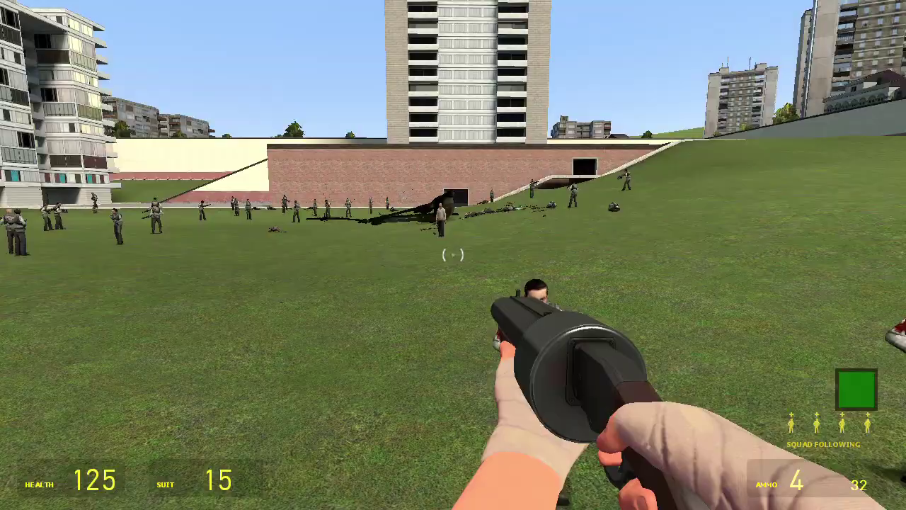
Step: Walk toward the NPCs, undo the last Refugee, and open the developer console
{"action": "key", "text": "w"}
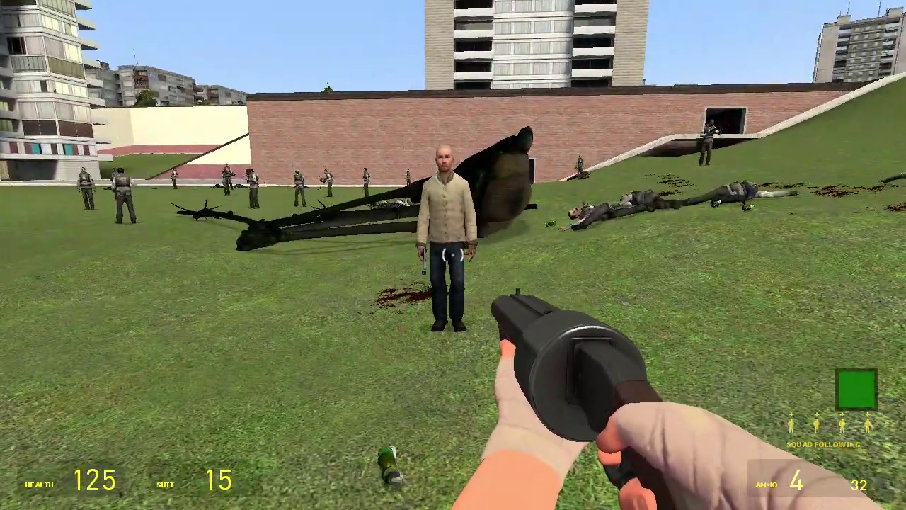
{"action": "key", "text": "z"}
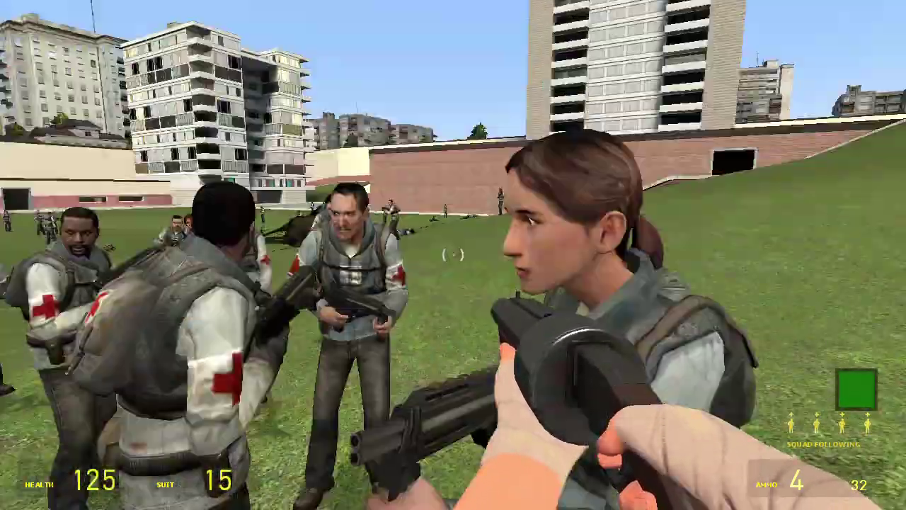
{"action": "key", "text": "q"}
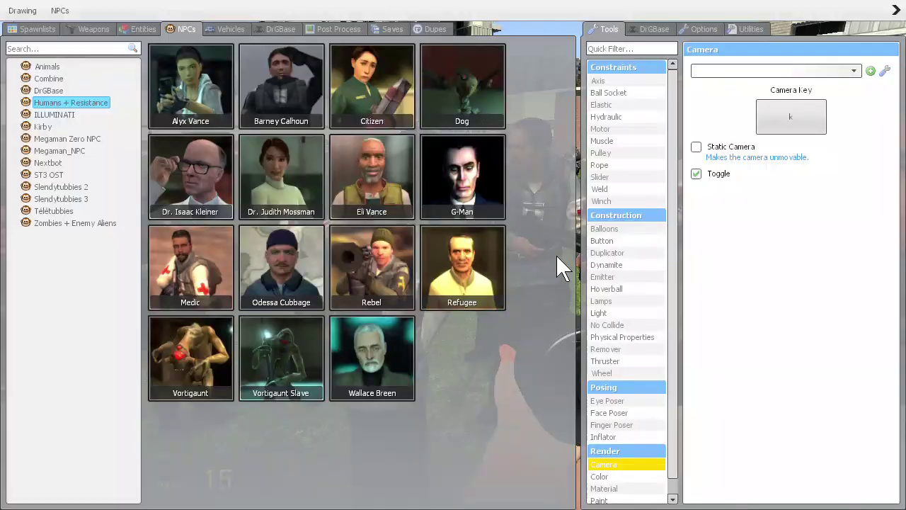
{"action": "key", "text": "q"}
{"action": "key", "text": "grave"}
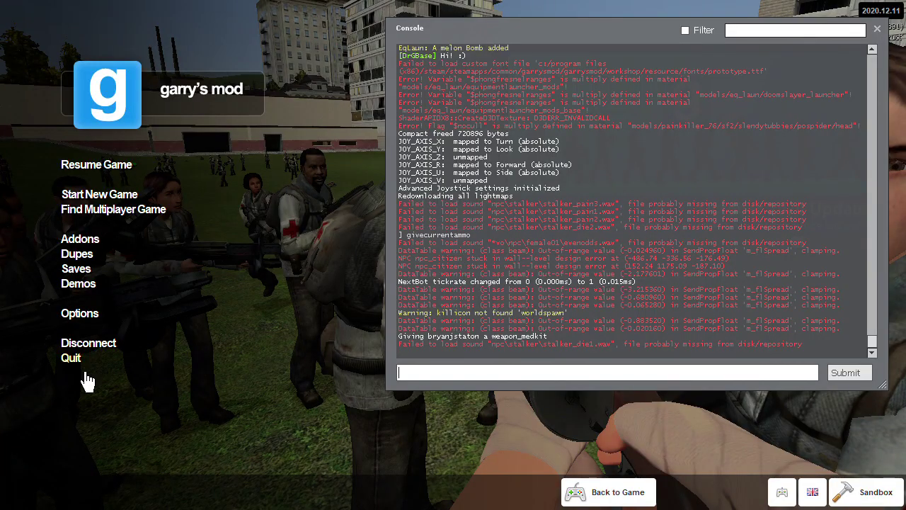